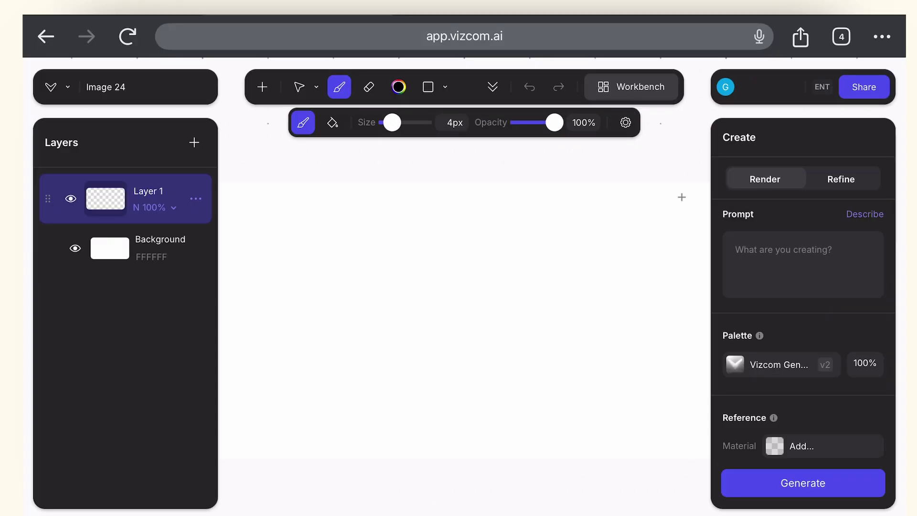
Step: Paste the copied sneaker sketch into Image 24 via Edit > Paste and select Layer 1
{"action": "left_click", "coordinate": [52, 87]}
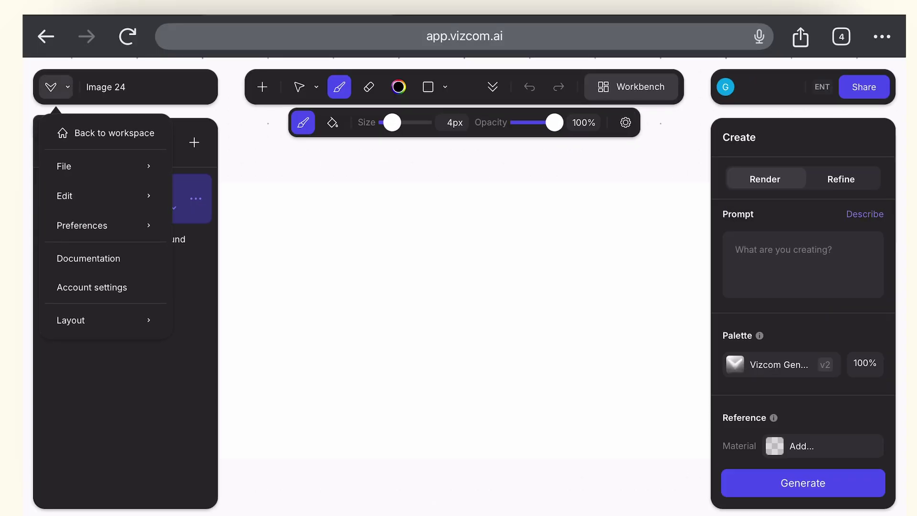
{"action": "left_click", "coordinate": [64, 196]}
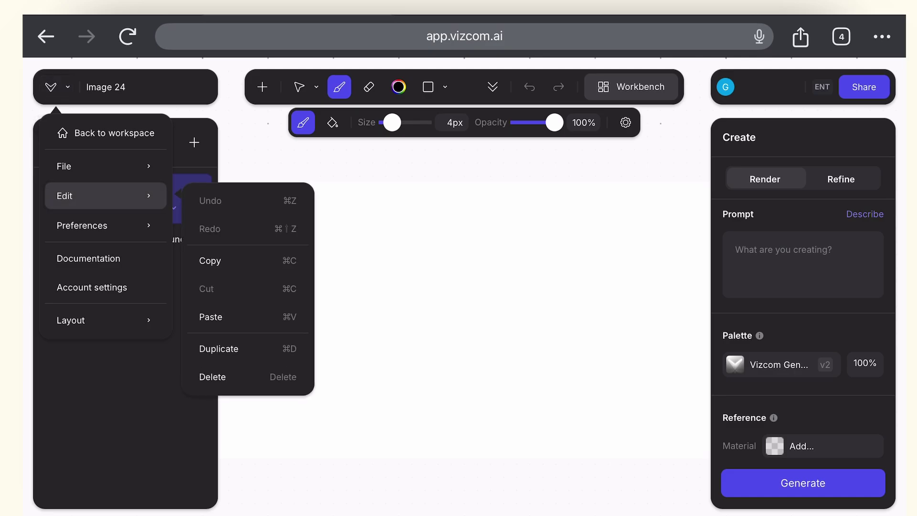
{"action": "left_click", "coordinate": [210, 317]}
{"action": "left_click", "coordinate": [136, 299]}
{"action": "left_click", "coordinate": [148, 248]}
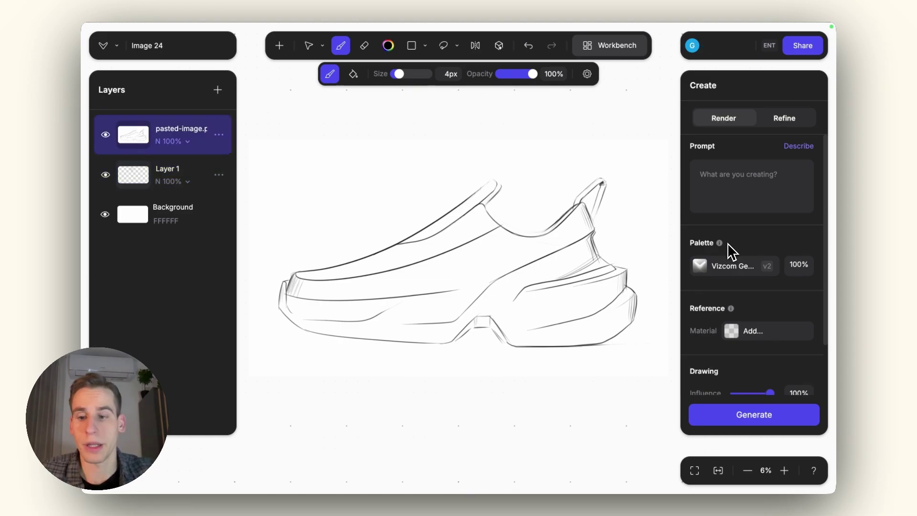
Step: Auto-describe the sketch as the prompt, prefix it with 'grey fabric', and adjust drawing influence
{"action": "left_click", "coordinate": [797, 147]}
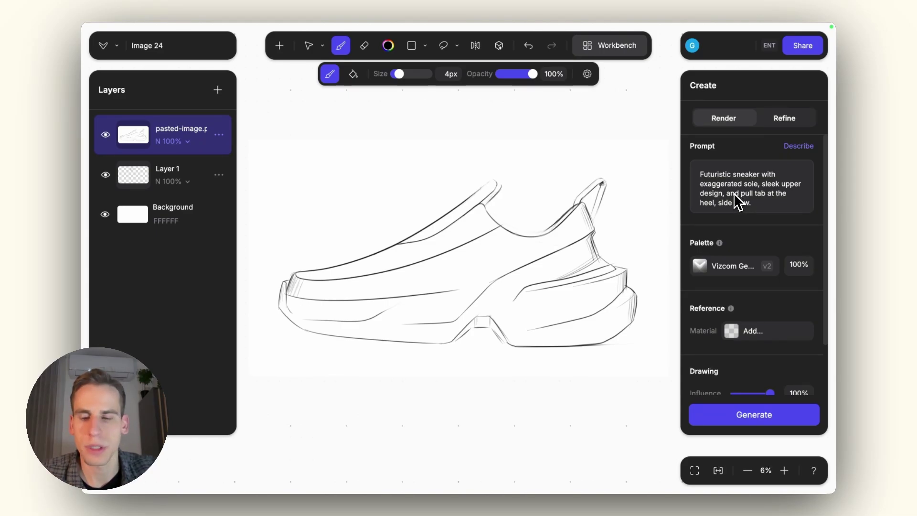
{"action": "left_click", "coordinate": [699, 176]}
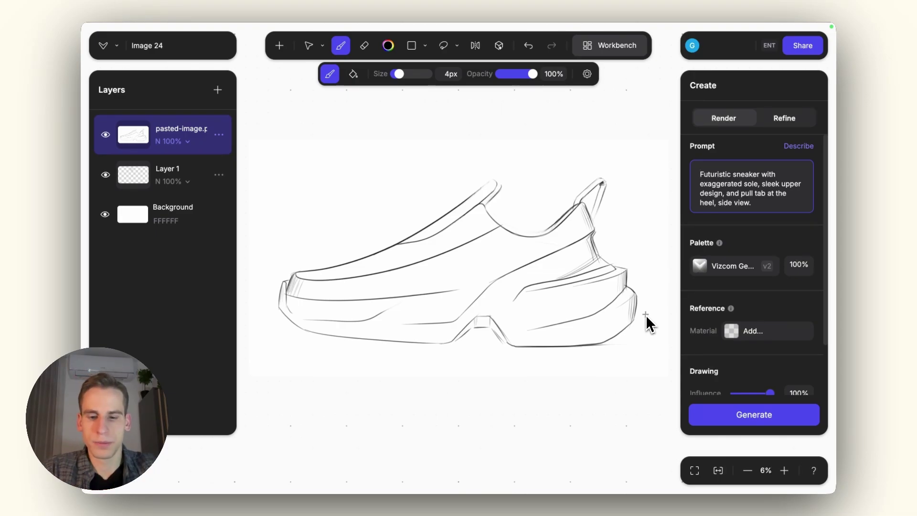
{"action": "type", "text": "grey f"}
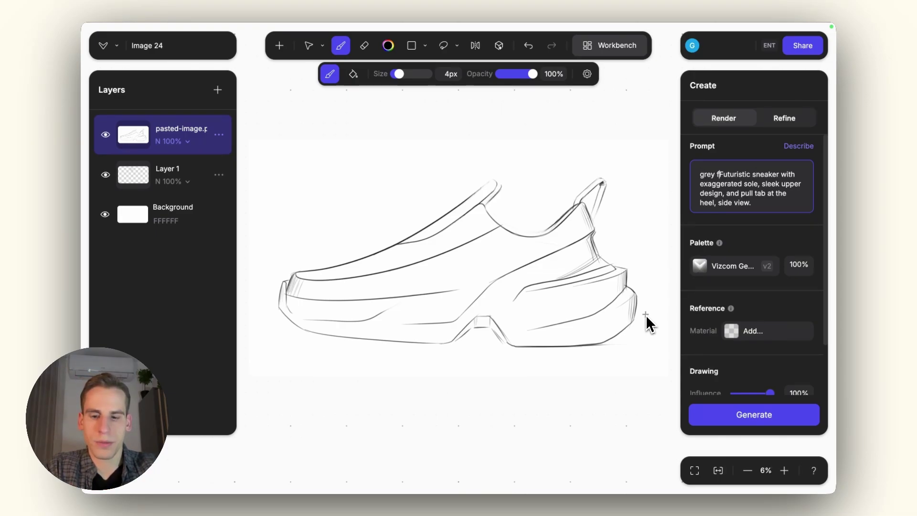
{"action": "type", "text": "abric"}
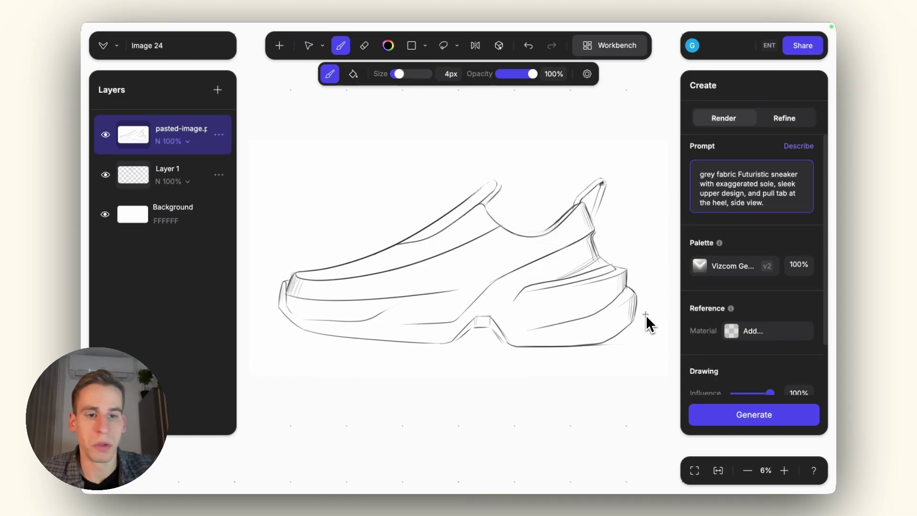
{"action": "scroll", "coordinate": [736, 363], "scroll_direction": "down", "scroll_amount": 2}
{"action": "left_click_drag", "start_coordinate": [763, 358], "coordinate": [772, 358]}
{"action": "scroll", "coordinate": [770, 372], "scroll_direction": "down", "scroll_amount": 1}
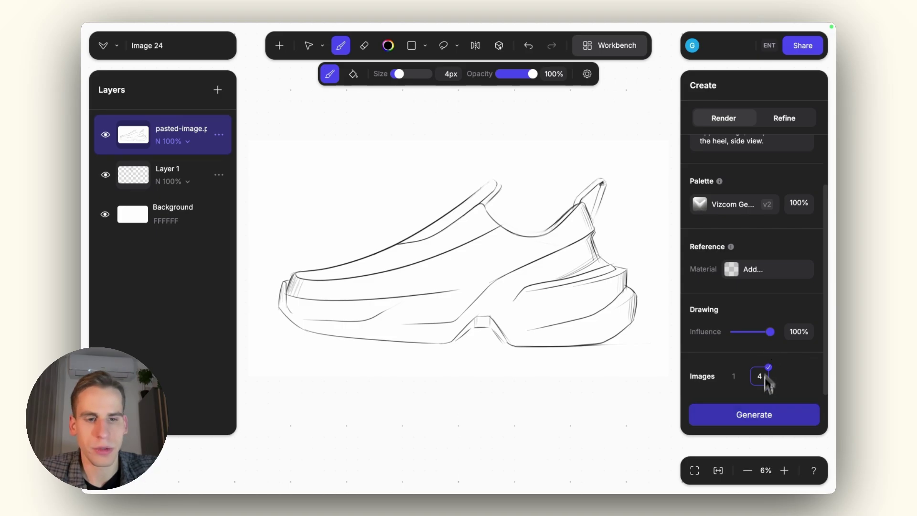
Step: Generate four grey fabric sneaker renders and browse the variations back to the first one
{"action": "left_click", "coordinate": [764, 414]}
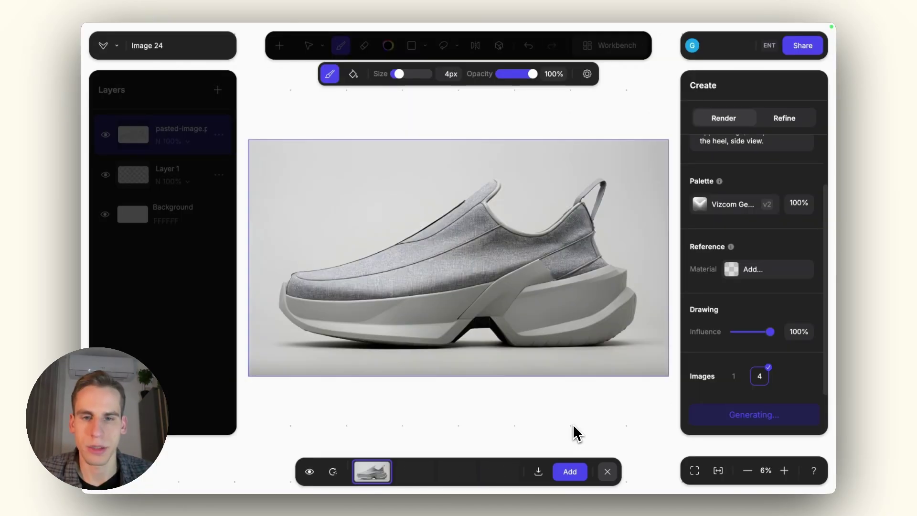
{"action": "key", "text": "Right"}
{"action": "key", "text": "Right"}
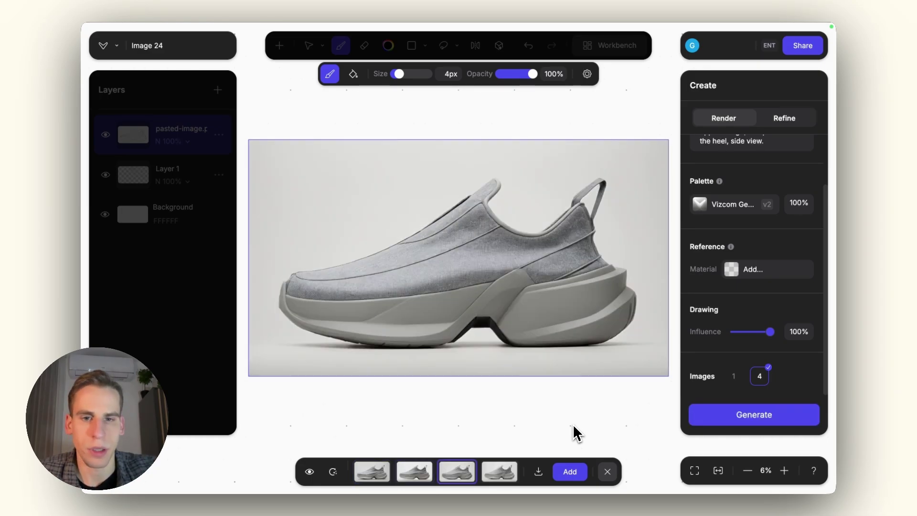
{"action": "key", "text": "Left"}
{"action": "key", "text": "Left"}
{"action": "key", "text": "Left"}
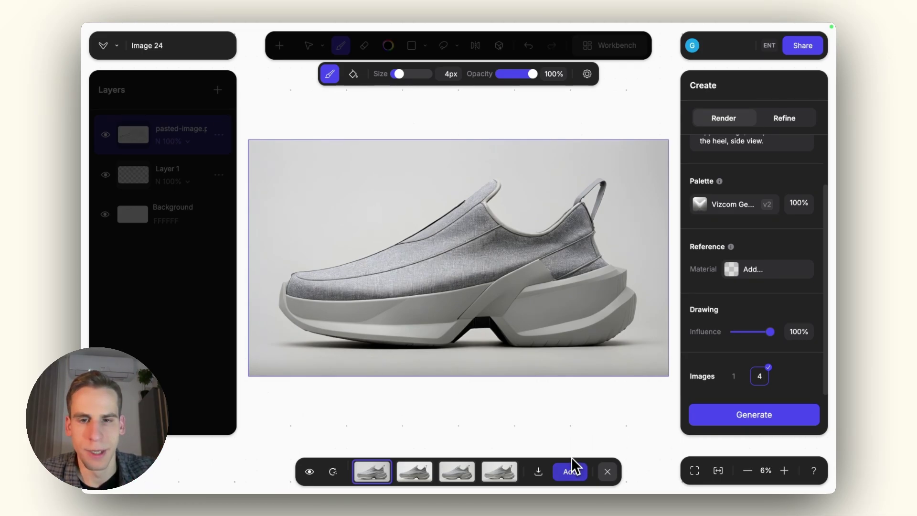
Step: Add the first grey render as a layer and close the variations bar
{"action": "left_click", "coordinate": [571, 472]}
{"action": "left_click", "coordinate": [606, 474]}
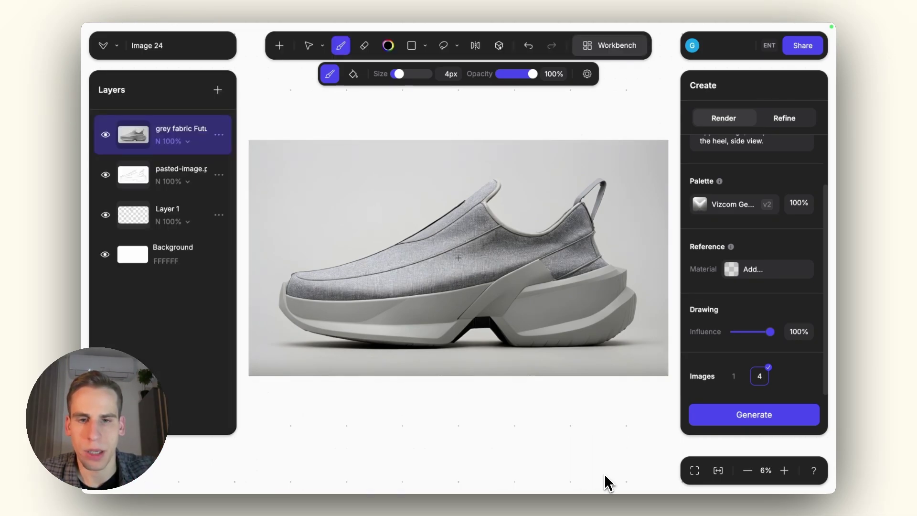
{"action": "scroll", "coordinate": [561, 263], "scroll_direction": "up", "scroll_amount": 1}
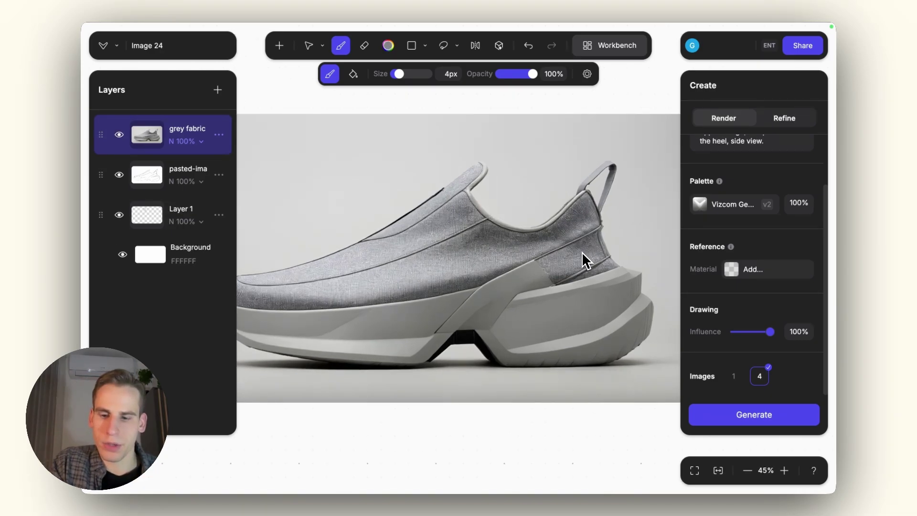
{"action": "scroll", "coordinate": [583, 258], "scroll_direction": "up", "scroll_amount": 2}
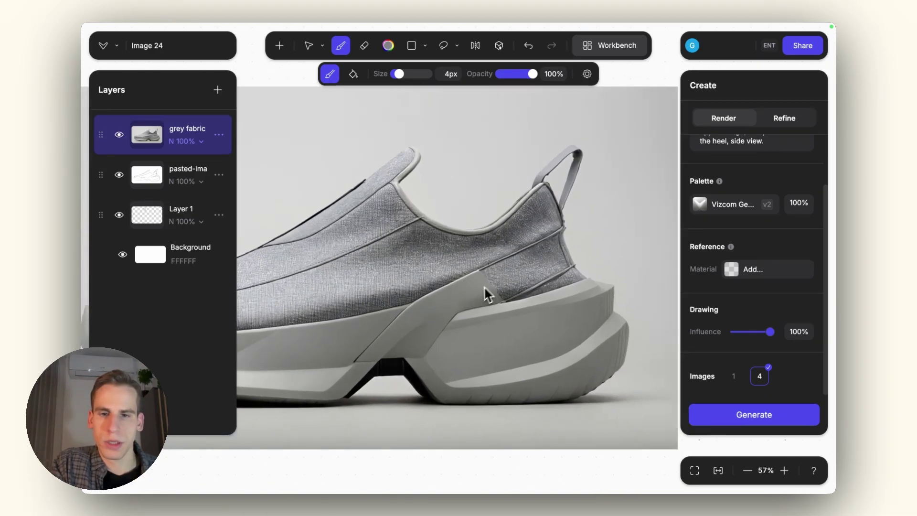
Step: Enlarge the brush to 29px and set its colour to bright blue 0098ff
{"action": "key", "text": "bracketright"}
{"action": "key", "text": "bracketright"}
{"action": "key", "text": "bracketright"}
{"action": "key", "text": "bracketright"}
{"action": "key", "text": "bracketright"}
{"action": "key", "text": "ctrl+z"}
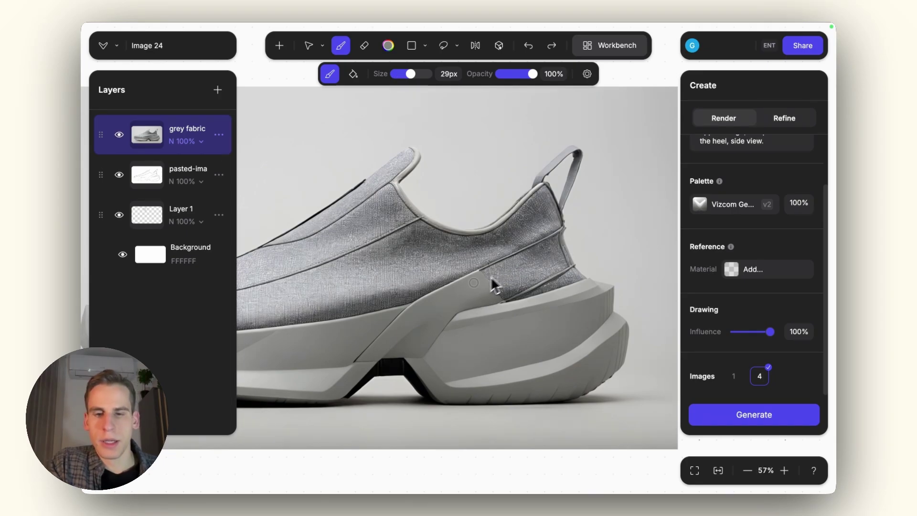
{"action": "left_click", "coordinate": [389, 45]}
{"action": "left_click_drag", "start_coordinate": [338, 172], "coordinate": [375, 173]}
{"action": "left_click_drag", "start_coordinate": [418, 104], "coordinate": [470, 61]}
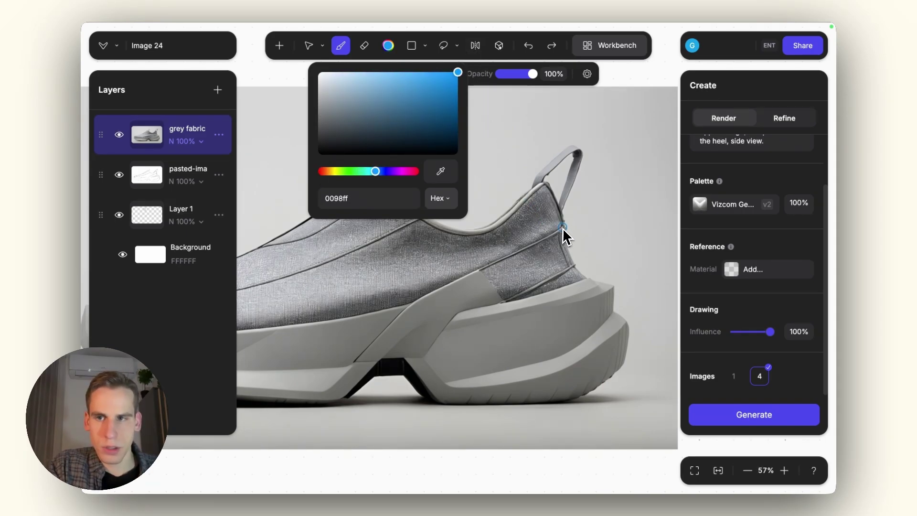
Step: Paint a blue band over the heel and midsole, then set drawing influence to 90%
{"action": "left_click_drag", "start_coordinate": [562, 228], "coordinate": [438, 300]}
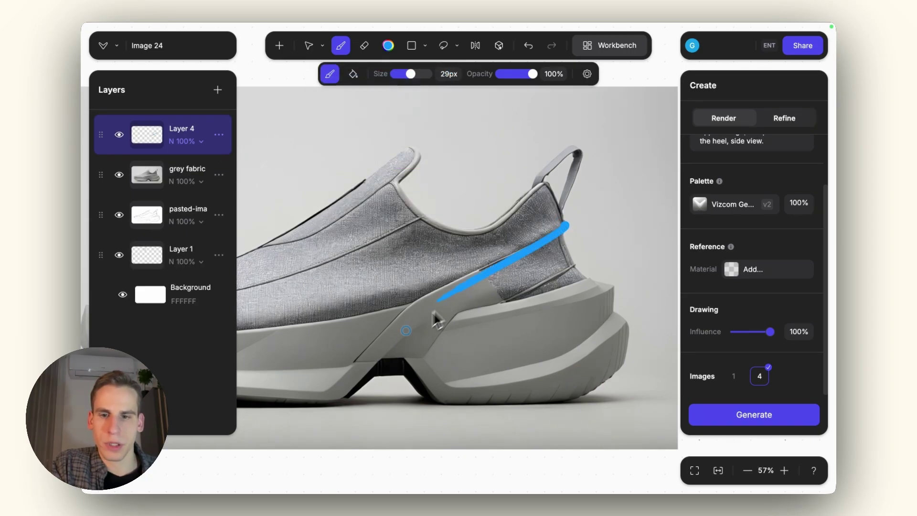
{"action": "mouse_move", "coordinate": [375, 352]}
{"action": "left_mouse_down"}
{"action": "mouse_move", "coordinate": [403, 322]}
{"action": "mouse_move", "coordinate": [399, 364]}
{"action": "mouse_move", "coordinate": [574, 263]}
{"action": "mouse_move", "coordinate": [426, 323]}
{"action": "left_mouse_up"}
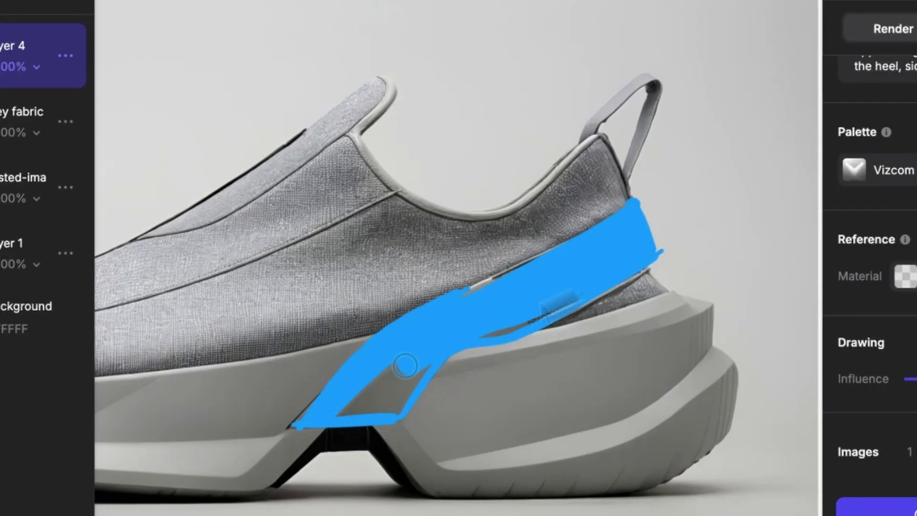
{"action": "mouse_move", "coordinate": [405, 366]}
{"action": "left_mouse_down"}
{"action": "mouse_move", "coordinate": [530, 306]}
{"action": "mouse_move", "coordinate": [617, 238]}
{"action": "left_mouse_up"}
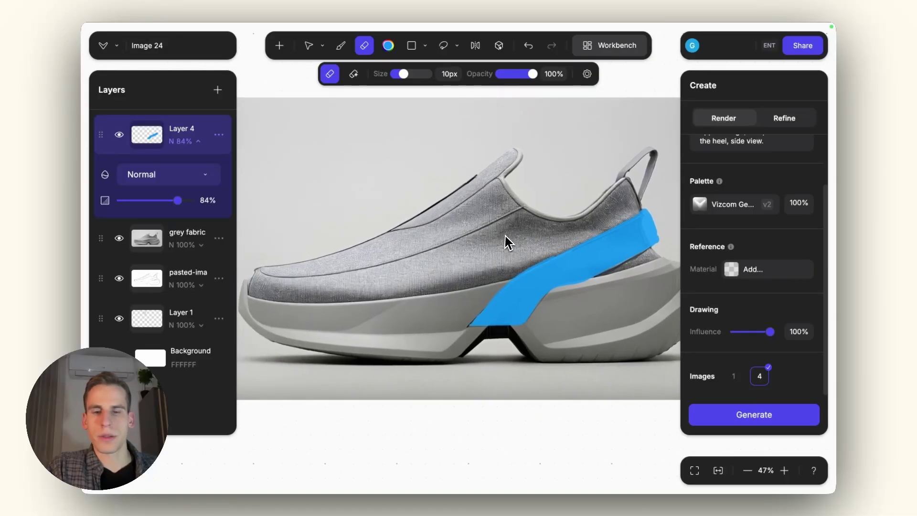
{"action": "scroll", "coordinate": [497, 238], "scroll_direction": "down", "scroll_amount": 2}
{"action": "scroll", "coordinate": [497, 235], "scroll_direction": "up", "scroll_amount": 3}
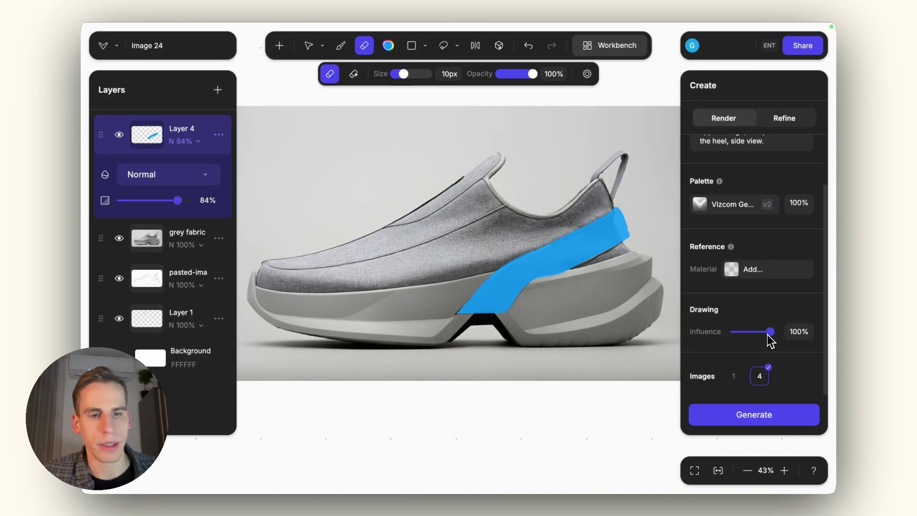
{"action": "left_click_drag", "start_coordinate": [768, 335], "coordinate": [768, 337]}
Step: Generate four renders from the blue-banded canvas and compare the second with the original
{"action": "left_click", "coordinate": [776, 418]}
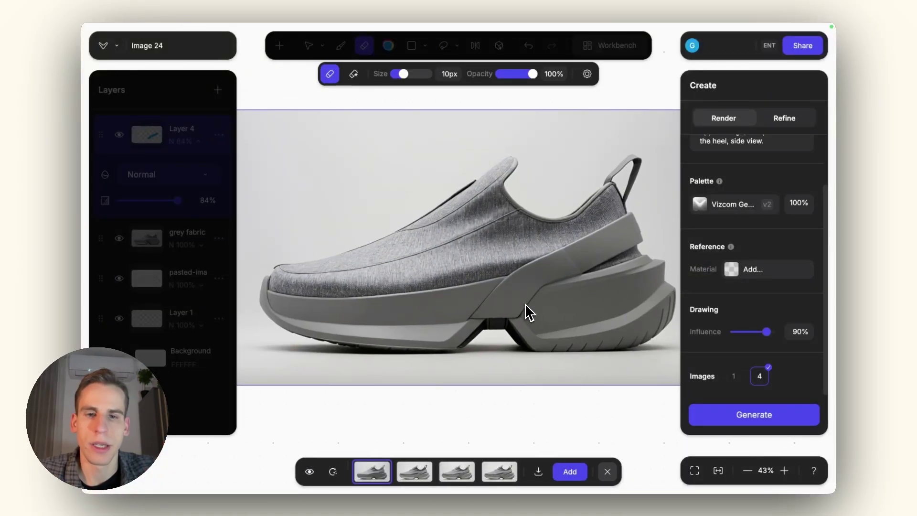
{"action": "key", "text": "Right"}
{"action": "key", "text": "Right"}
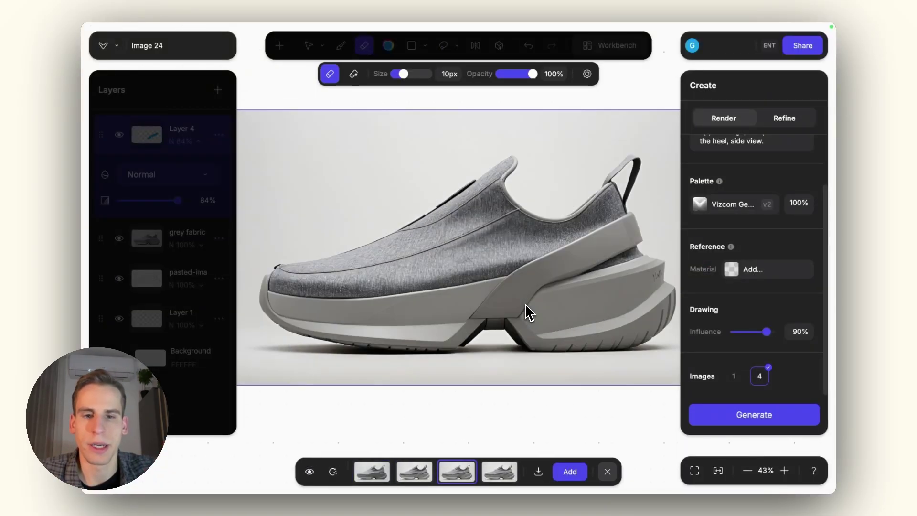
{"action": "left_click", "coordinate": [314, 474]}
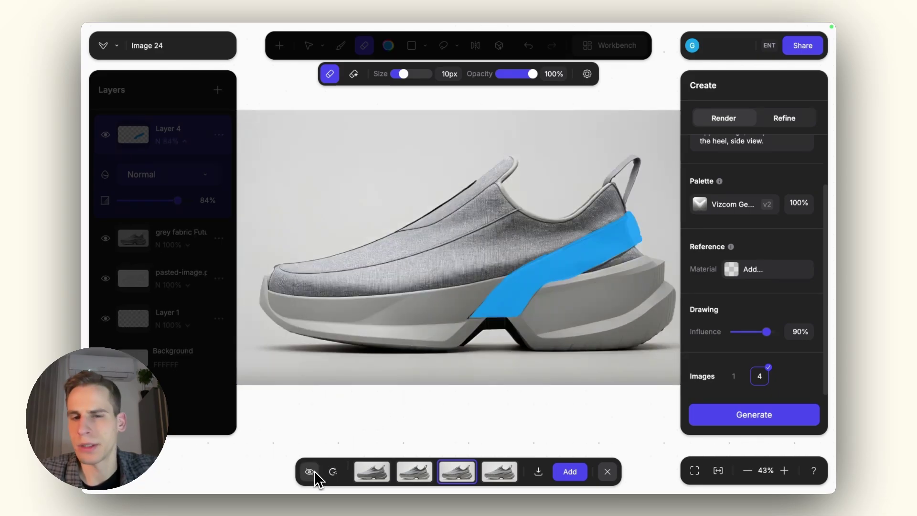
{"action": "left_click", "coordinate": [311, 474]}
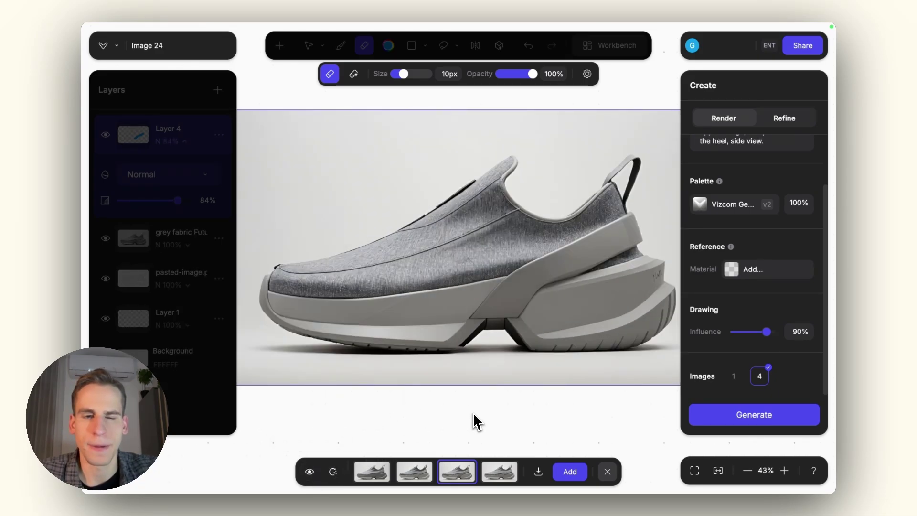
Step: Review the fourth and first renders against the original, then add the first as a layer
{"action": "left_click", "coordinate": [502, 480]}
{"action": "left_click", "coordinate": [385, 479]}
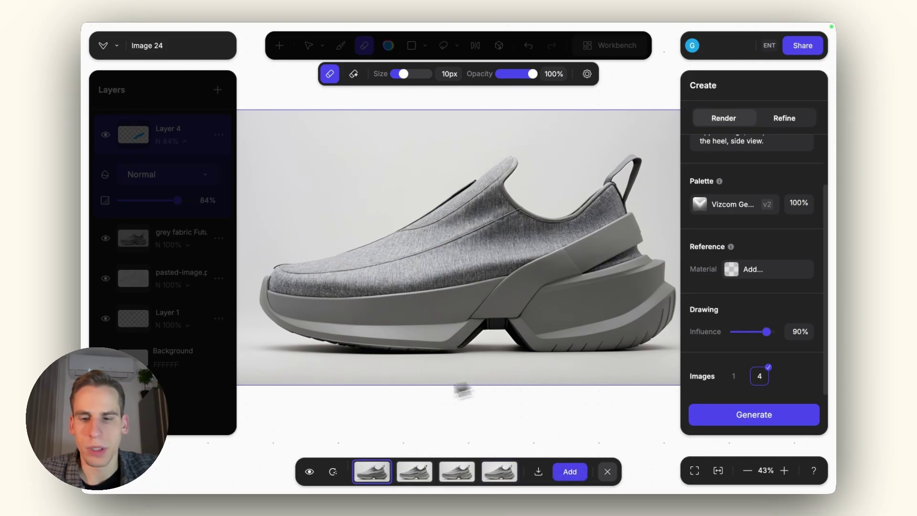
{"action": "left_click", "coordinate": [312, 472]}
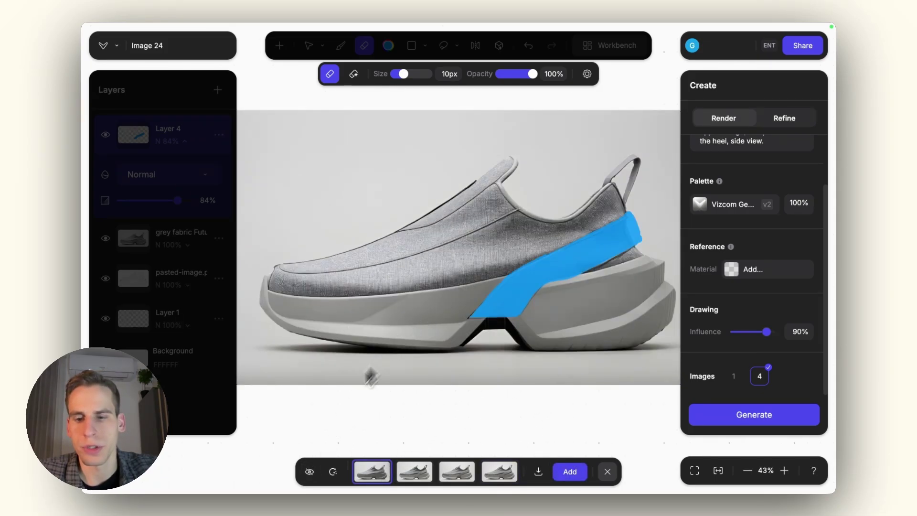
{"action": "left_click", "coordinate": [309, 474]}
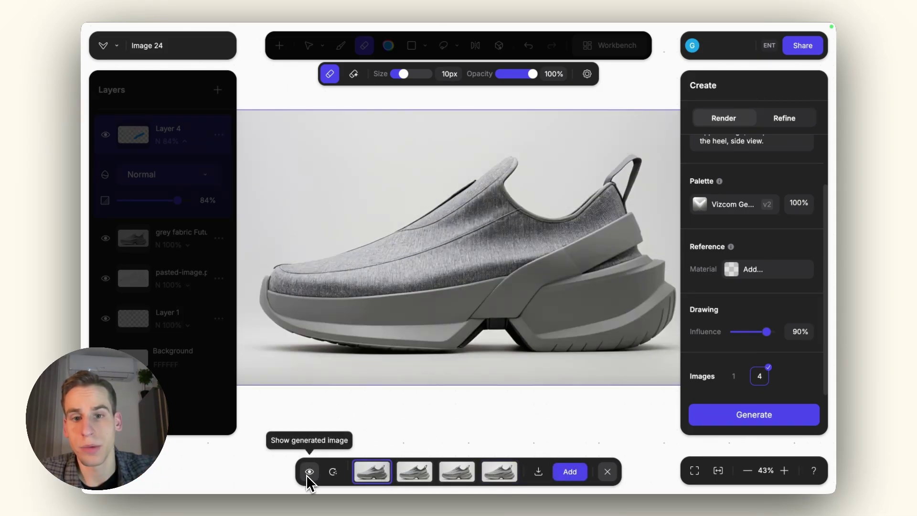
{"action": "left_click", "coordinate": [309, 473]}
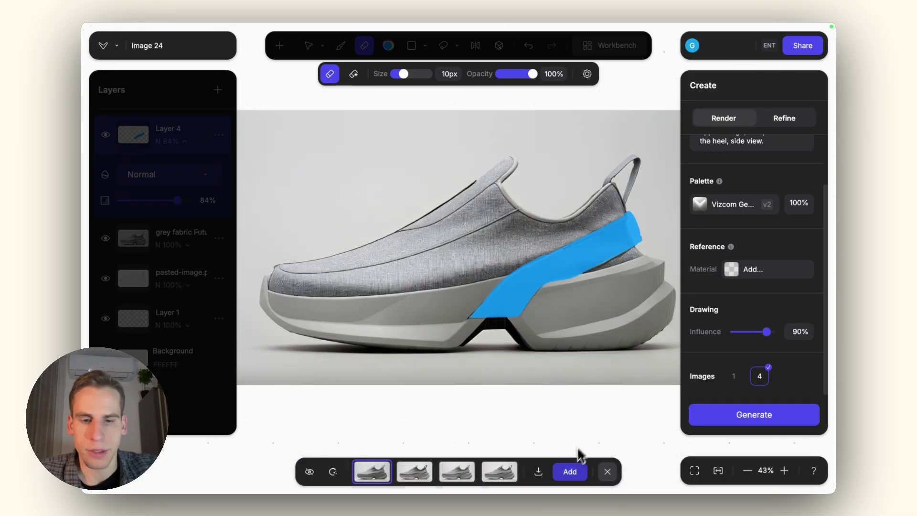
{"action": "left_click", "coordinate": [570, 471]}
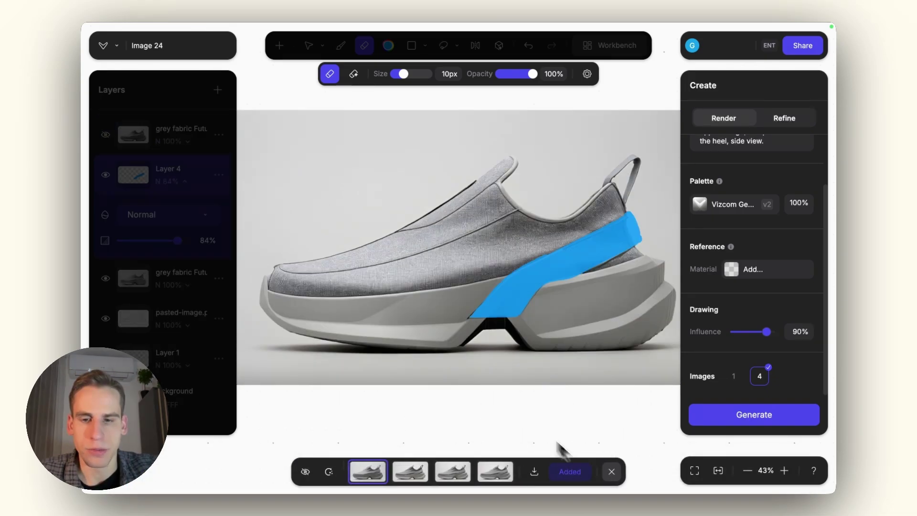
Step: Hide the new grey render layer and refine the sneaker at 55% drawing influence
{"action": "left_click", "coordinate": [614, 473]}
{"action": "left_click", "coordinate": [105, 135]}
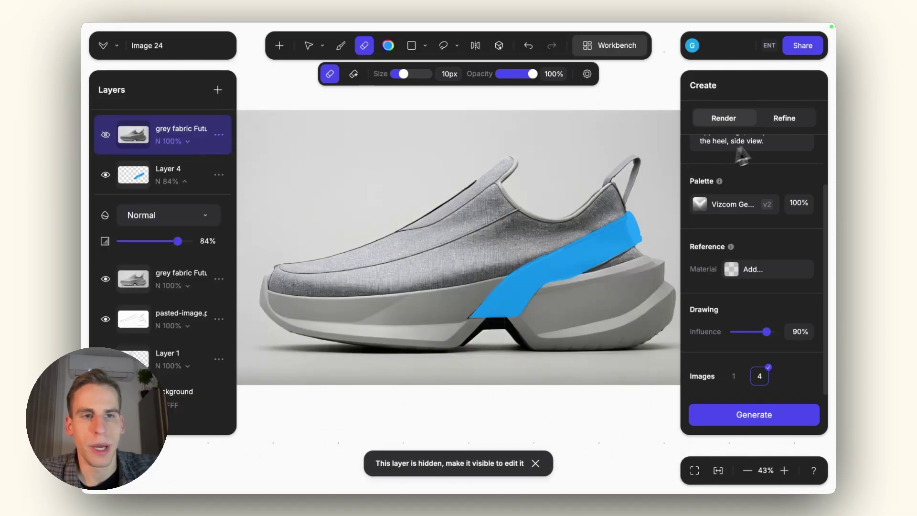
{"action": "left_click", "coordinate": [783, 122]}
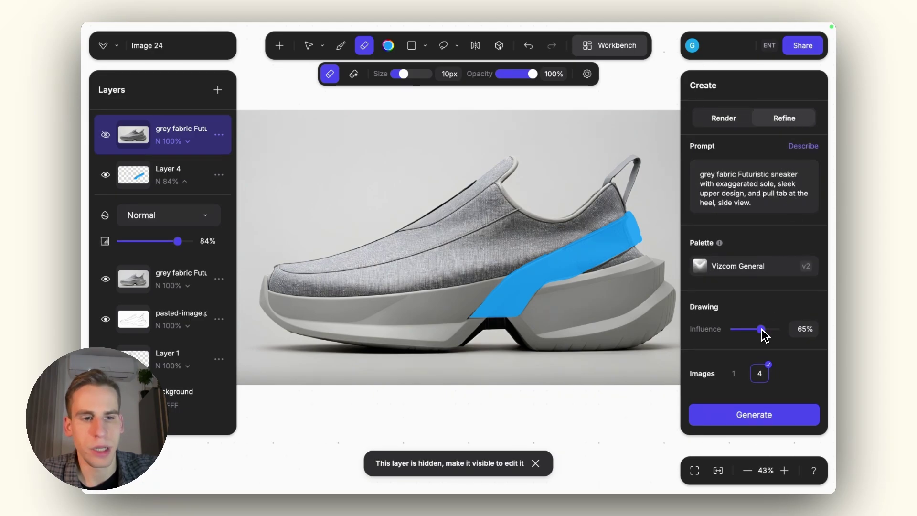
{"action": "left_click_drag", "start_coordinate": [762, 330], "coordinate": [757, 331]}
{"action": "left_click", "coordinate": [731, 414]}
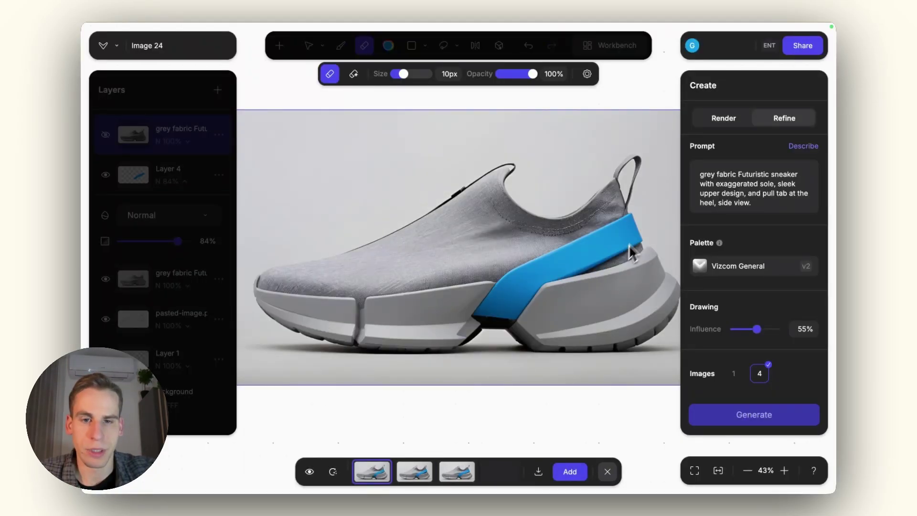
Step: Browse the refined variations and toggle between original and generated image to compare
{"action": "key", "text": "Right"}
{"action": "key", "text": "Right"}
{"action": "key", "text": "Right"}
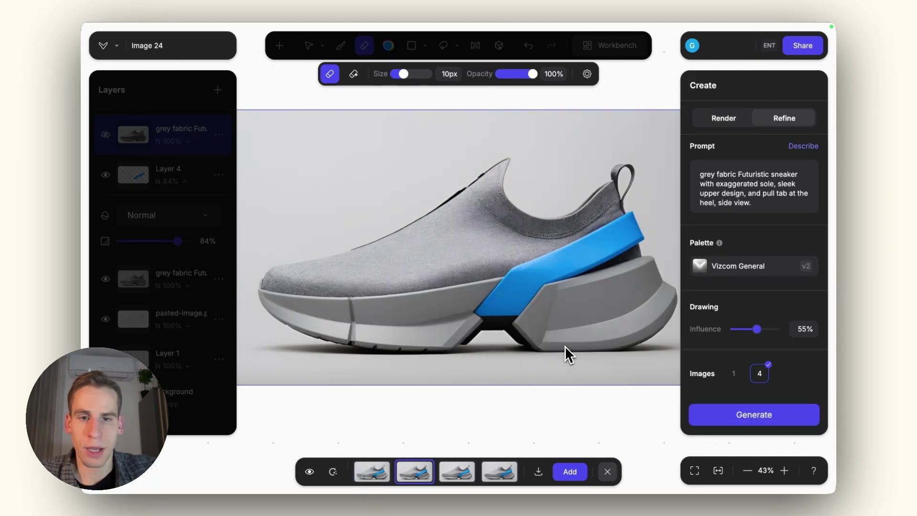
{"action": "key", "text": "Left"}
{"action": "key", "text": "Left"}
{"action": "key", "text": "Left"}
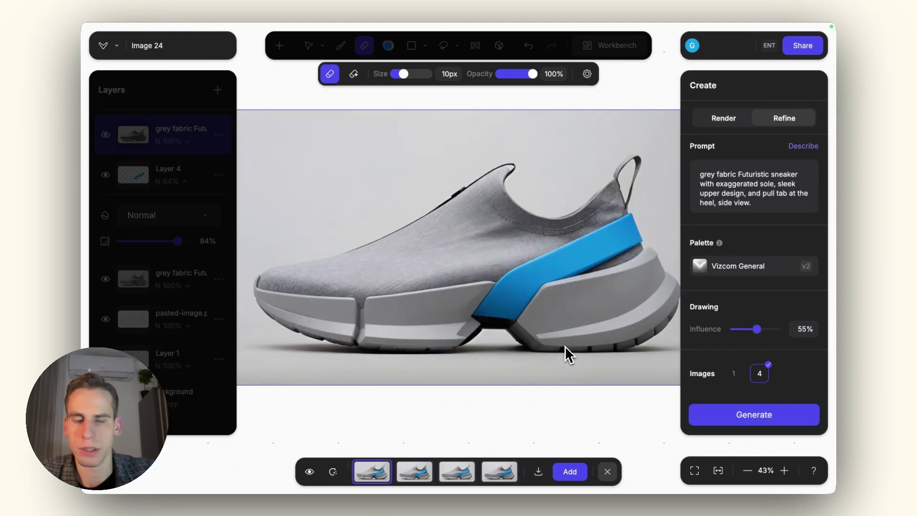
{"action": "scroll", "coordinate": [549, 324], "scroll_direction": "up", "scroll_amount": 2}
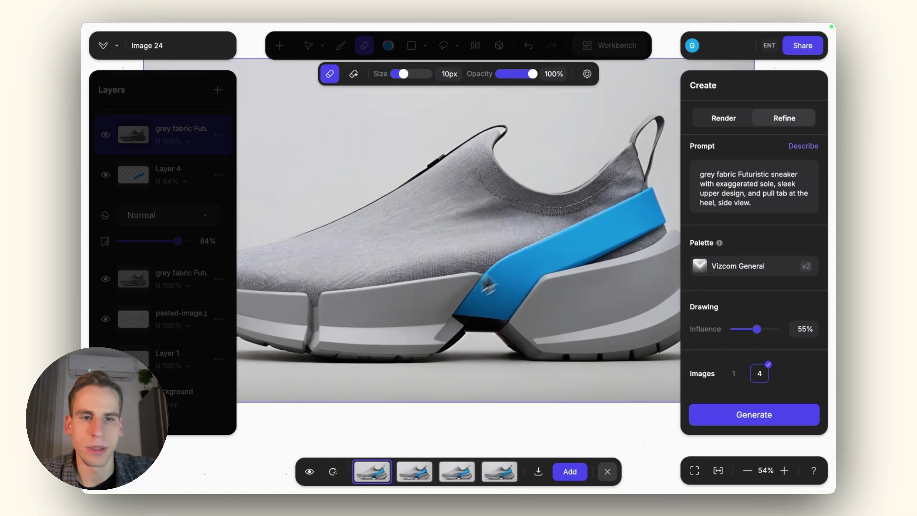
{"action": "scroll", "coordinate": [553, 260], "scroll_direction": "down", "scroll_amount": 3}
{"action": "left_click", "coordinate": [311, 472]}
{"action": "left_click", "coordinate": [310, 472]}
{"action": "left_click", "coordinate": [310, 472]}
{"action": "left_click", "coordinate": [311, 472]}
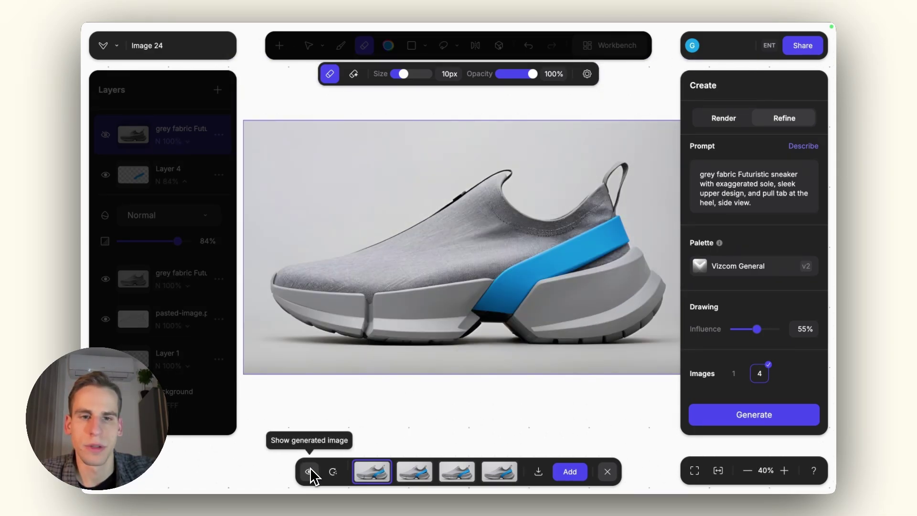
Step: Add the chosen variation as a layer and move the all-grey shoe layer to the top
{"action": "left_click", "coordinate": [570, 472]}
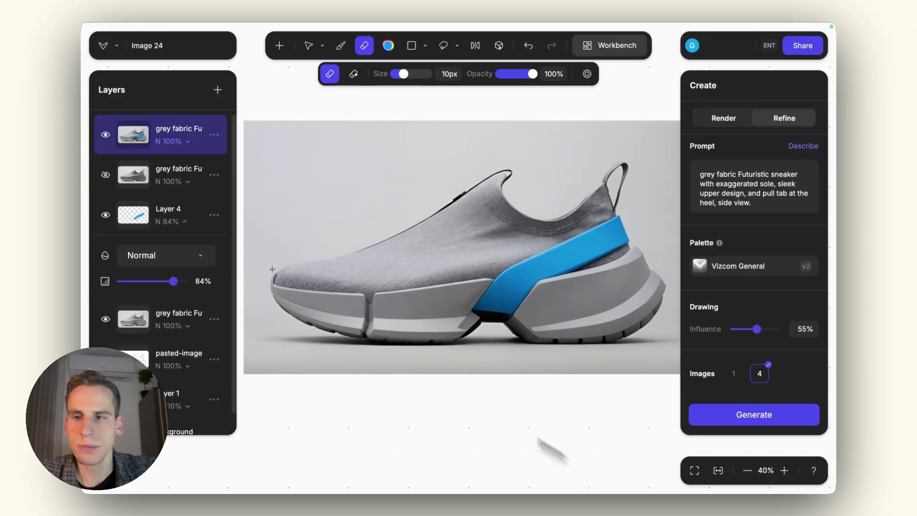
{"action": "left_click_drag", "start_coordinate": [109, 180], "coordinate": [127, 135]}
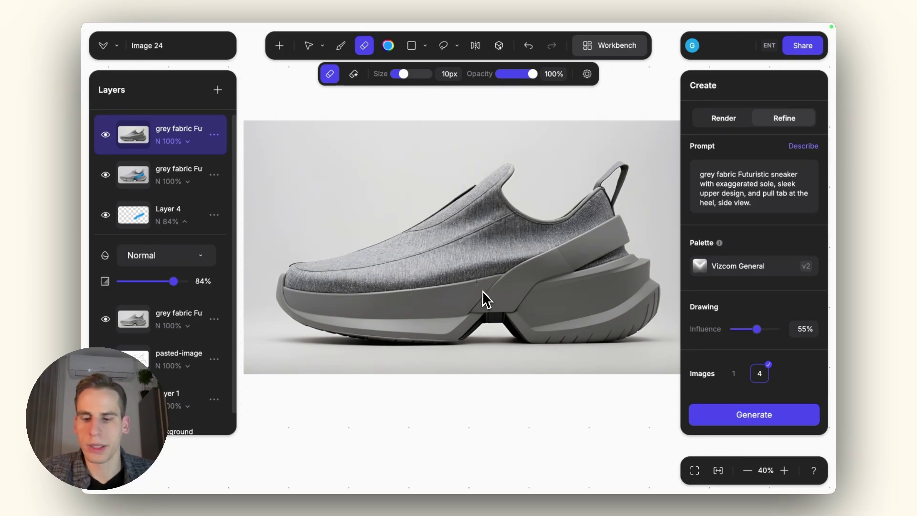
{"action": "scroll", "coordinate": [454, 254], "scroll_direction": "up", "scroll_amount": 3}
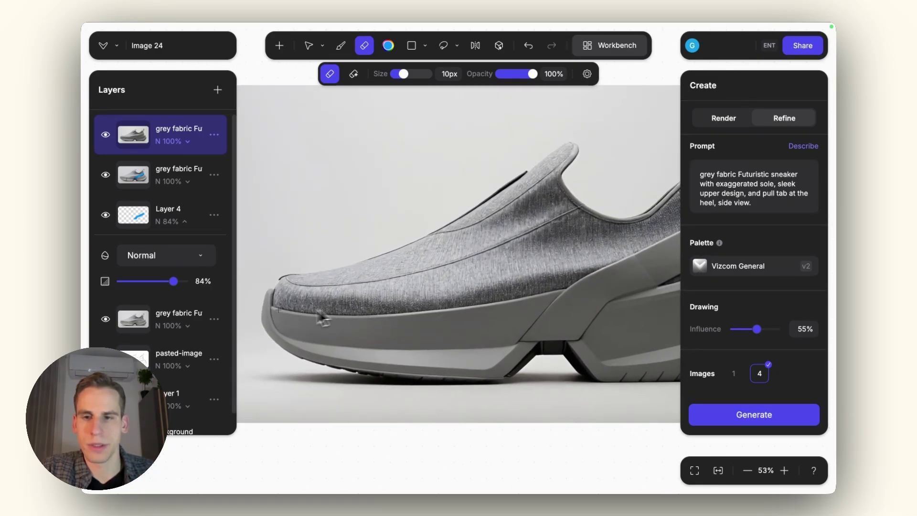
{"action": "scroll", "coordinate": [448, 264], "scroll_direction": "down", "scroll_amount": 3}
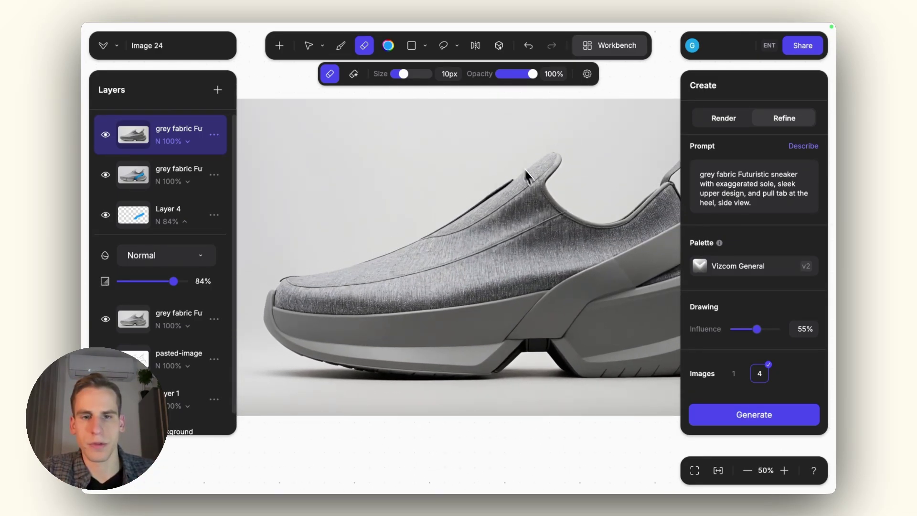
{"action": "left_click_drag", "start_coordinate": [535, 224], "coordinate": [502, 221]}
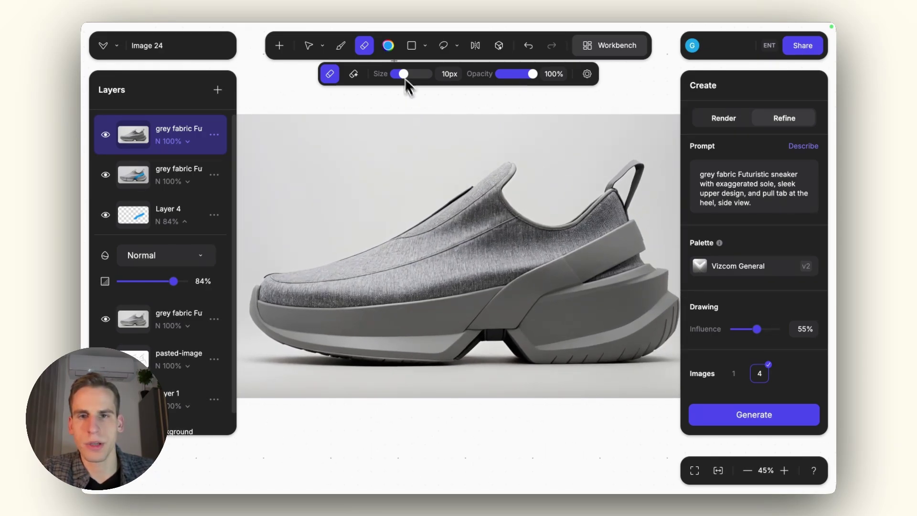
Step: With the AI remove eraser at a smaller brush, mask the dark slit and a toe spot
{"action": "left_click", "coordinate": [354, 74]}
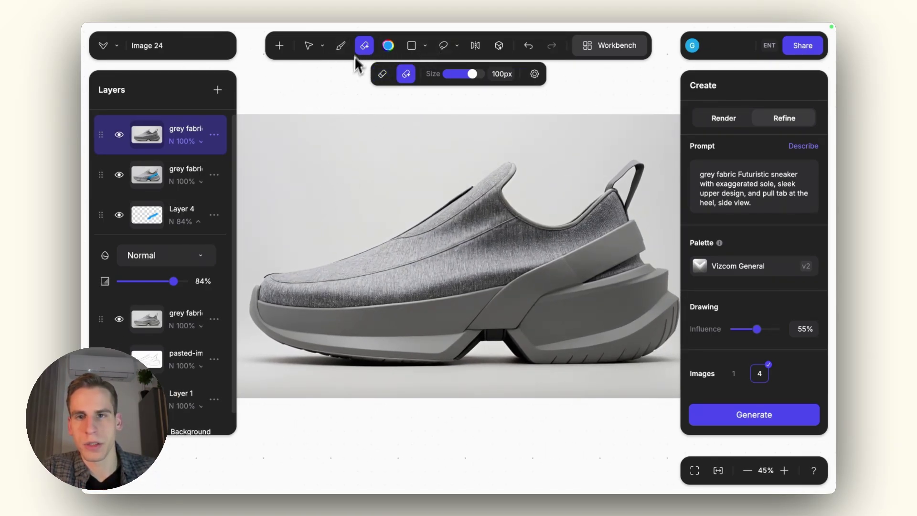
{"action": "key", "text": "bracketleft"}
{"action": "key", "text": "bracketleft"}
{"action": "key", "text": "bracketleft"}
{"action": "key", "text": "bracketleft"}
{"action": "key", "text": "bracketleft"}
{"action": "key", "text": "bracketleft"}
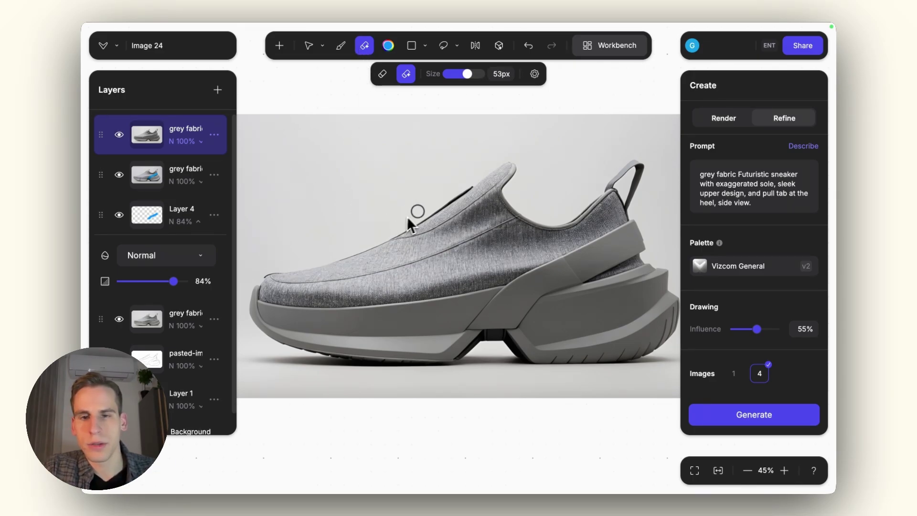
{"action": "key", "text": "bracketleft"}
{"action": "left_click_drag", "start_coordinate": [401, 235], "coordinate": [461, 199]}
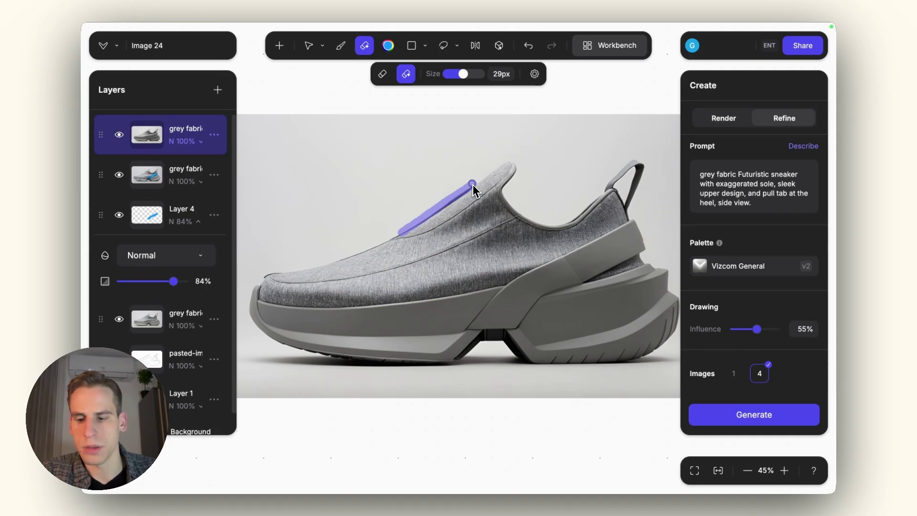
{"action": "left_click_drag", "start_coordinate": [265, 277], "coordinate": [276, 273]}
{"action": "mouse_move", "coordinate": [352, 276]}
{"action": "left_mouse_down"}
{"action": "mouse_move", "coordinate": [424, 261]}
{"action": "mouse_move", "coordinate": [509, 225]}
{"action": "left_mouse_up"}
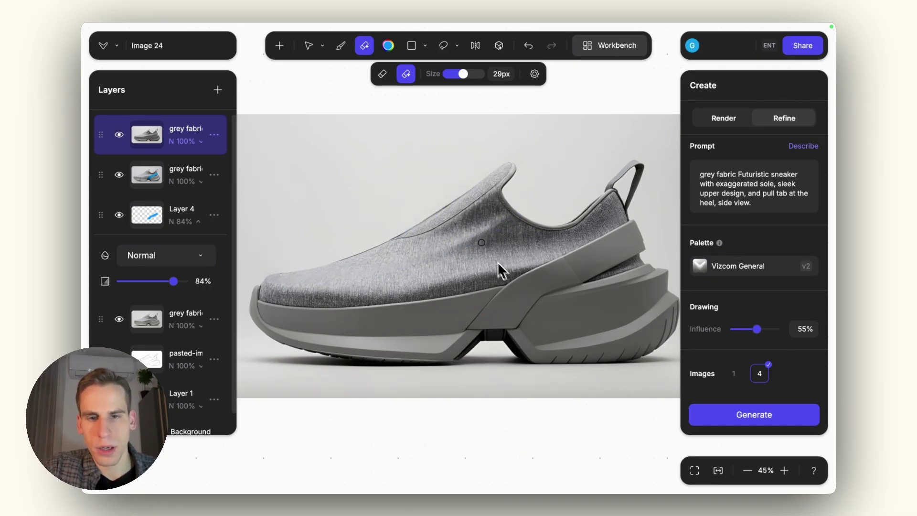
Step: Enlarge the brush, mask the remaining slit on the upper, and run the removal
{"action": "key", "text": "bracketright"}
{"action": "left_click_drag", "start_coordinate": [467, 237], "coordinate": [499, 220]}
{"action": "mouse_move", "coordinate": [469, 249]}
{"action": "left_mouse_down"}
{"action": "mouse_move", "coordinate": [429, 260]}
{"action": "mouse_move", "coordinate": [467, 242]}
{"action": "left_mouse_up"}
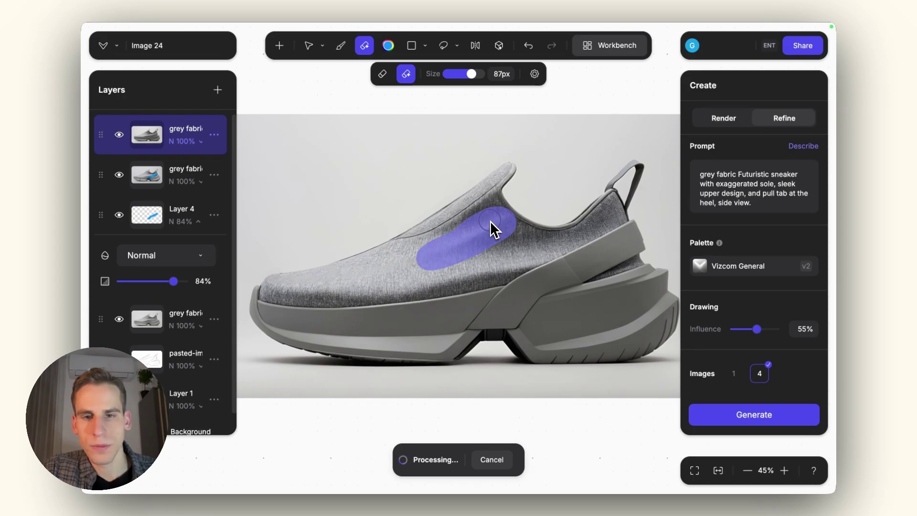
{"action": "scroll", "coordinate": [492, 224], "scroll_direction": "down", "scroll_amount": 2}
{"action": "scroll", "coordinate": [489, 227], "scroll_direction": "down", "scroll_amount": 1}
{"action": "scroll", "coordinate": [489, 256], "scroll_direction": "up", "scroll_amount": 1}
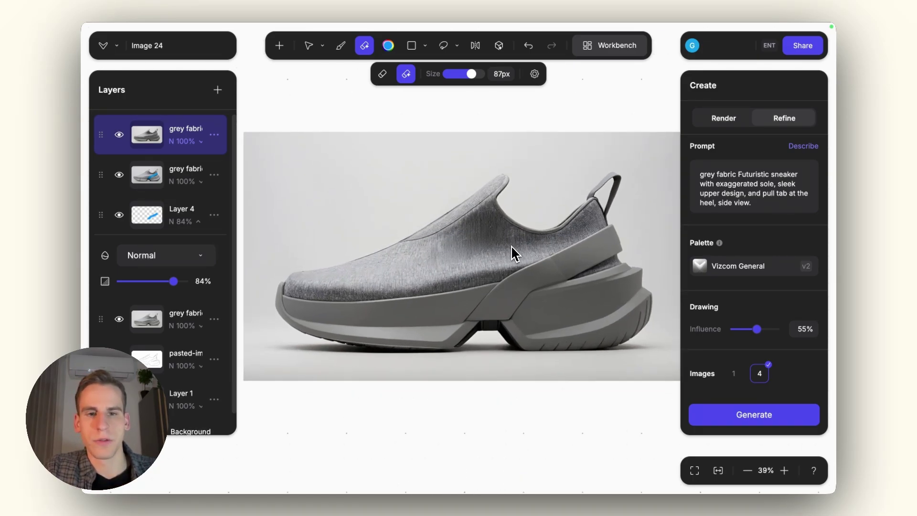
{"action": "scroll", "coordinate": [512, 247], "scroll_direction": "right", "scroll_amount": 1}
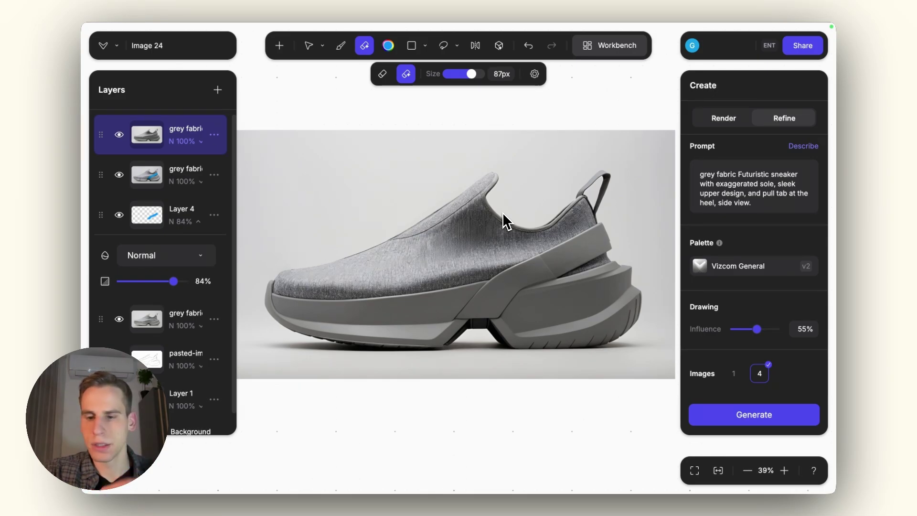
Step: On a new layer, paint two parallel blue diagonal stripes across the shoe's upper
{"action": "left_click_drag", "start_coordinate": [507, 221], "coordinate": [525, 291]}
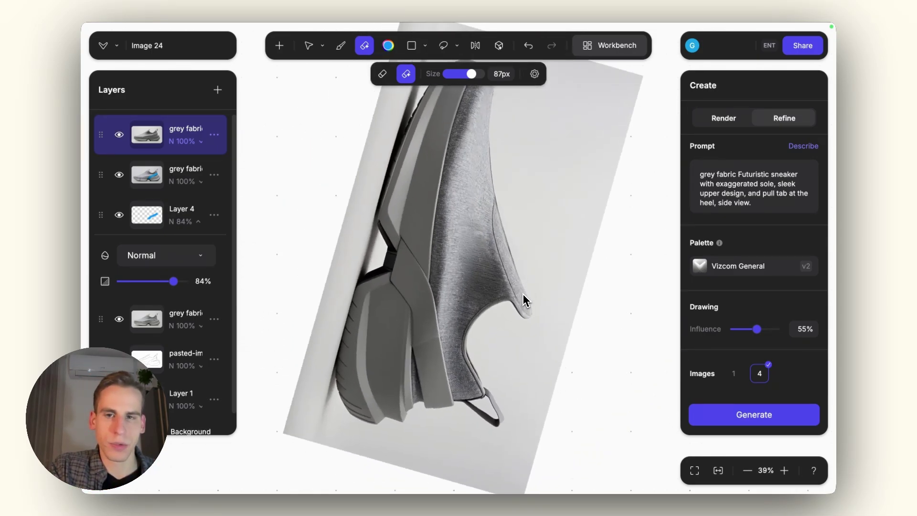
{"action": "left_click", "coordinate": [506, 280]}
{"action": "key", "text": "b"}
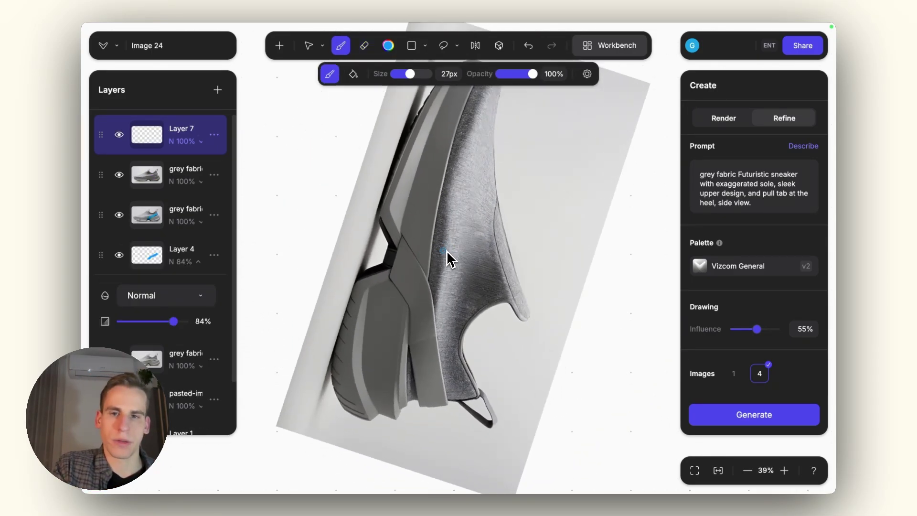
{"action": "left_click_drag", "start_coordinate": [449, 258], "coordinate": [486, 242]}
{"action": "left_click_drag", "start_coordinate": [379, 302], "coordinate": [545, 188]}
{"action": "key", "text": "ctrl+z"}
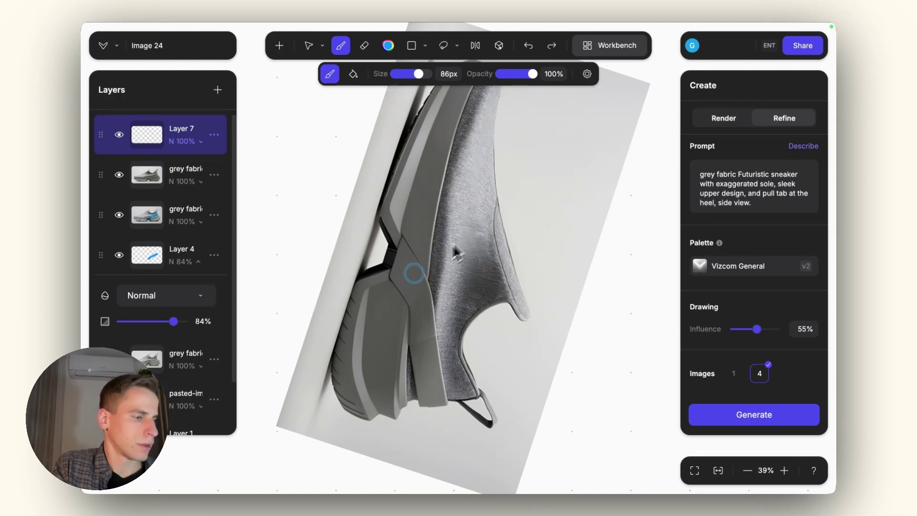
{"action": "left_click_drag", "start_coordinate": [382, 299], "coordinate": [545, 182]}
{"action": "key", "text": "ctrl+z"}
{"action": "mouse_move", "coordinate": [395, 306]}
{"action": "left_mouse_down"}
{"action": "mouse_move", "coordinate": [449, 260]}
{"action": "mouse_move", "coordinate": [563, 197]}
{"action": "left_mouse_up"}
{"action": "left_click_drag", "start_coordinate": [363, 290], "coordinate": [549, 172]}
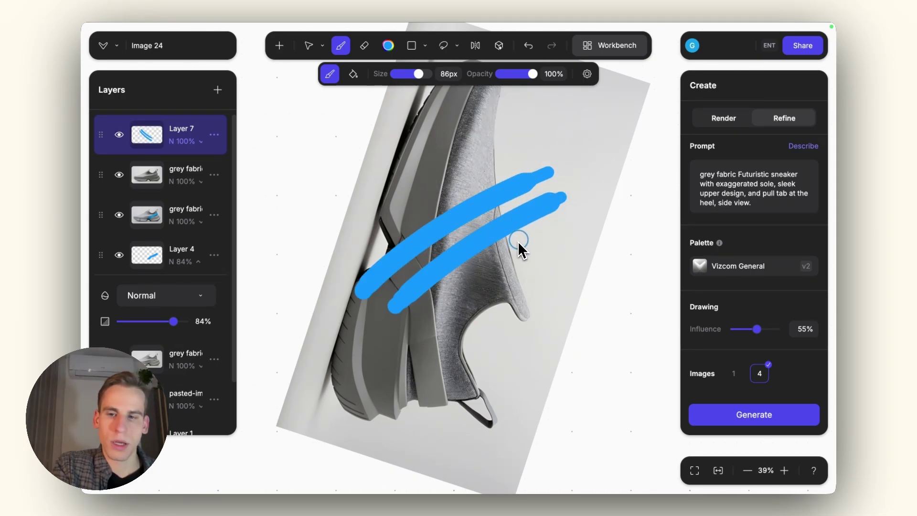
Step: Straighten the view and erase the stripe portion overlapping the midsole
{"action": "key", "text": "shift+r"}
{"action": "scroll", "coordinate": [476, 216], "scroll_direction": "up", "scroll_amount": 5}
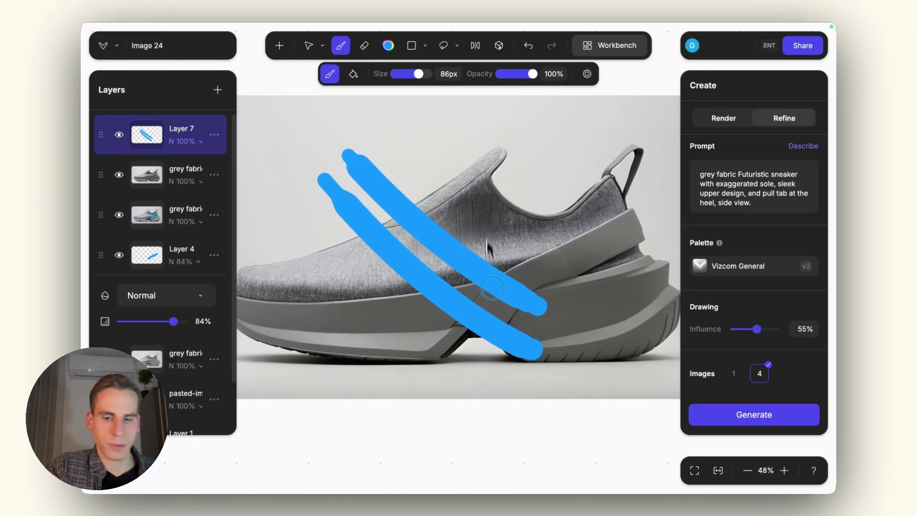
{"action": "key", "text": "e"}
{"action": "mouse_move", "coordinate": [485, 309]}
{"action": "left_mouse_down"}
{"action": "mouse_move", "coordinate": [412, 310]}
{"action": "mouse_move", "coordinate": [485, 291]}
{"action": "mouse_move", "coordinate": [470, 295]}
{"action": "mouse_move", "coordinate": [335, 227]}
{"action": "mouse_move", "coordinate": [426, 183]}
{"action": "mouse_move", "coordinate": [318, 196]}
{"action": "mouse_move", "coordinate": [344, 157]}
{"action": "left_mouse_up"}
{"action": "scroll", "coordinate": [498, 308], "scroll_direction": "up", "scroll_amount": 1}
Step: Lower Layer 7's opacity to 85%
{"action": "left_click", "coordinate": [195, 142]}
{"action": "left_click_drag", "start_coordinate": [184, 200], "coordinate": [173, 200]}
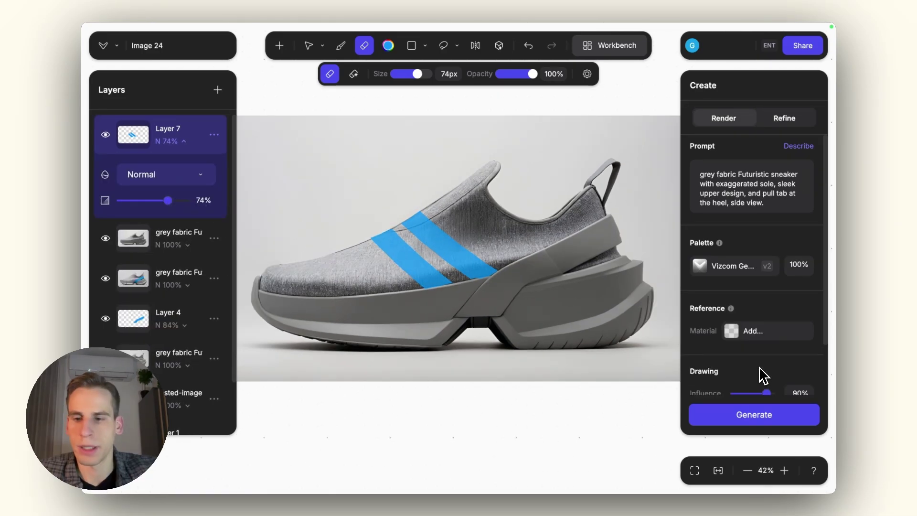
{"action": "scroll", "coordinate": [762, 375], "scroll_direction": "down", "scroll_amount": 1}
Step: Generate renders from the striped sneaker, settle on the third, and add it as a layer
{"action": "left_click", "coordinate": [760, 414]}
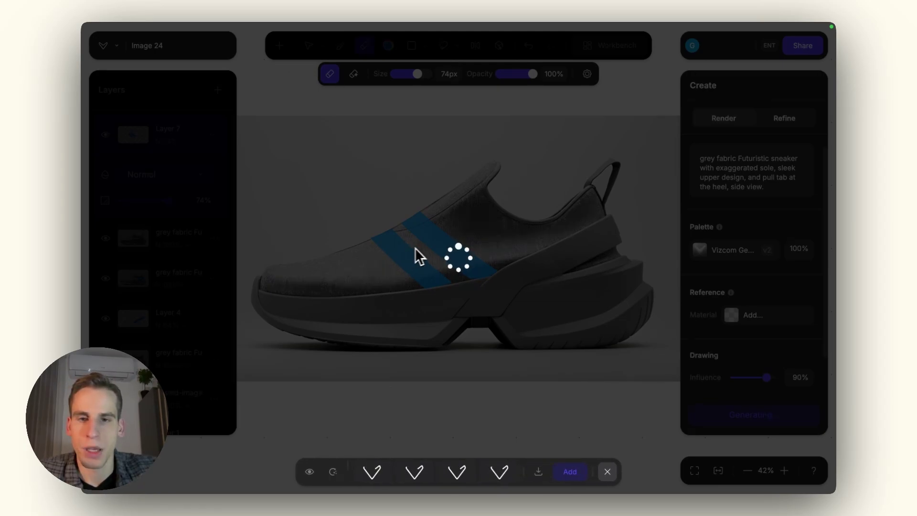
{"action": "scroll", "coordinate": [417, 247], "scroll_direction": "up", "scroll_amount": 4}
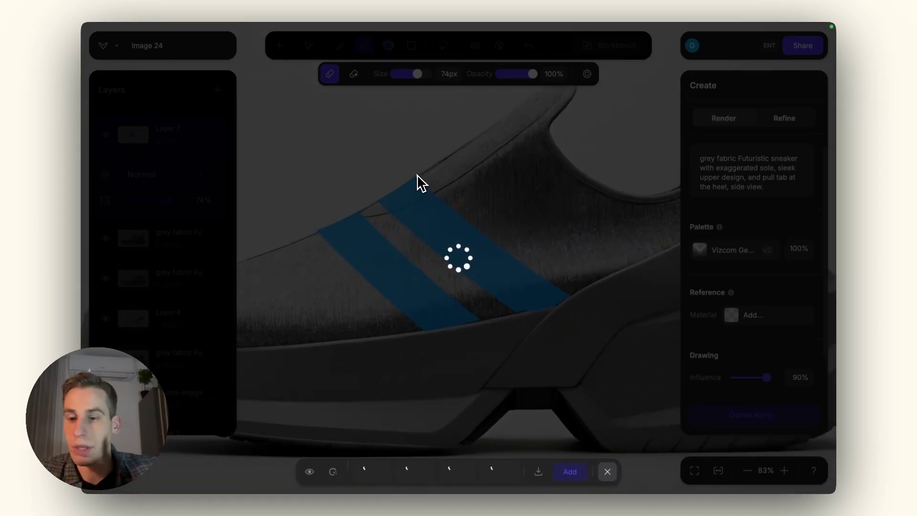
{"action": "scroll", "coordinate": [423, 274], "scroll_direction": "down", "scroll_amount": 4}
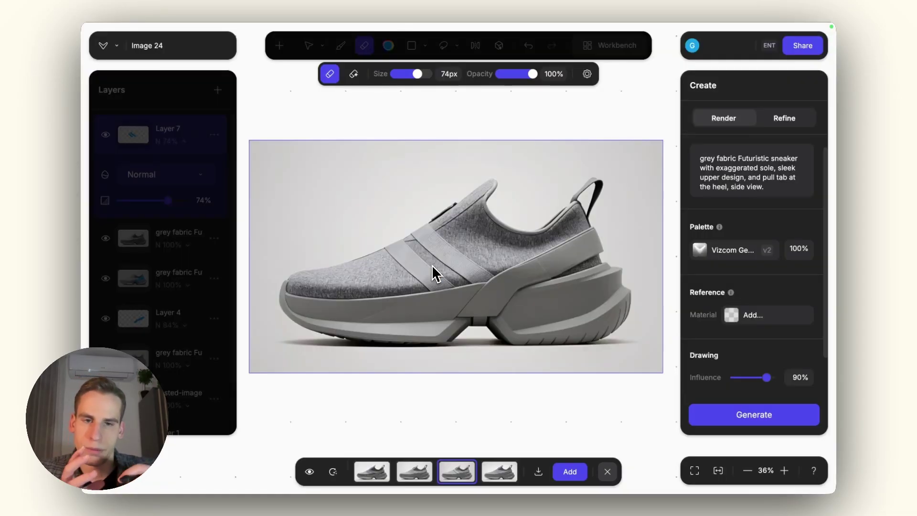
{"action": "key", "text": "Right"}
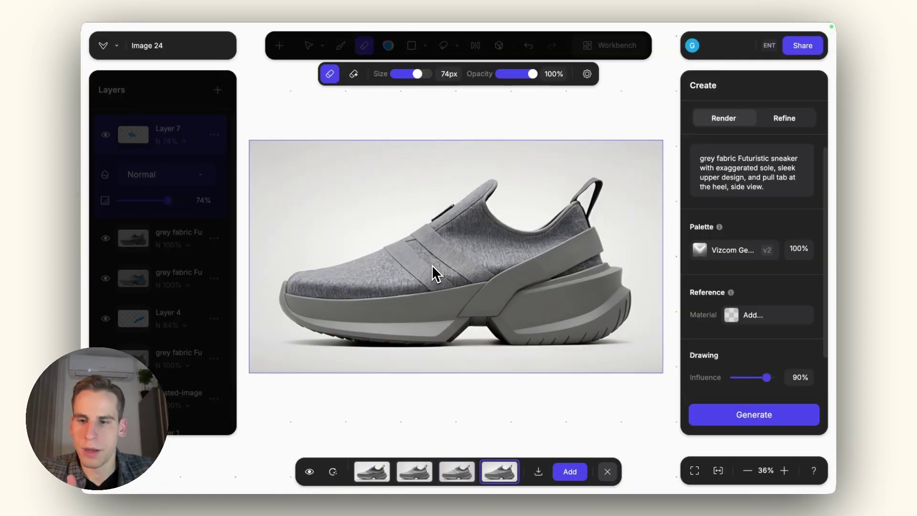
{"action": "key", "text": "Left"}
{"action": "key", "text": "Left"}
{"action": "key", "text": "Right"}
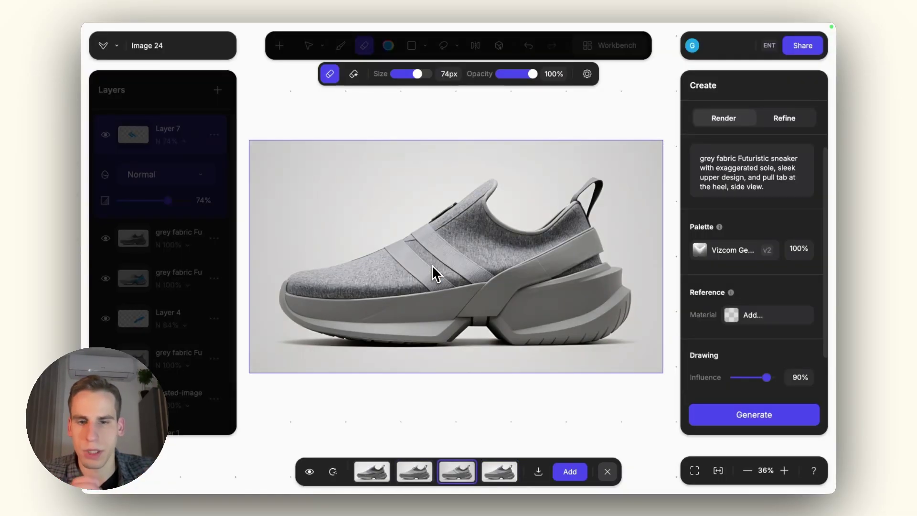
{"action": "key", "text": "Right"}
{"action": "key", "text": "Left"}
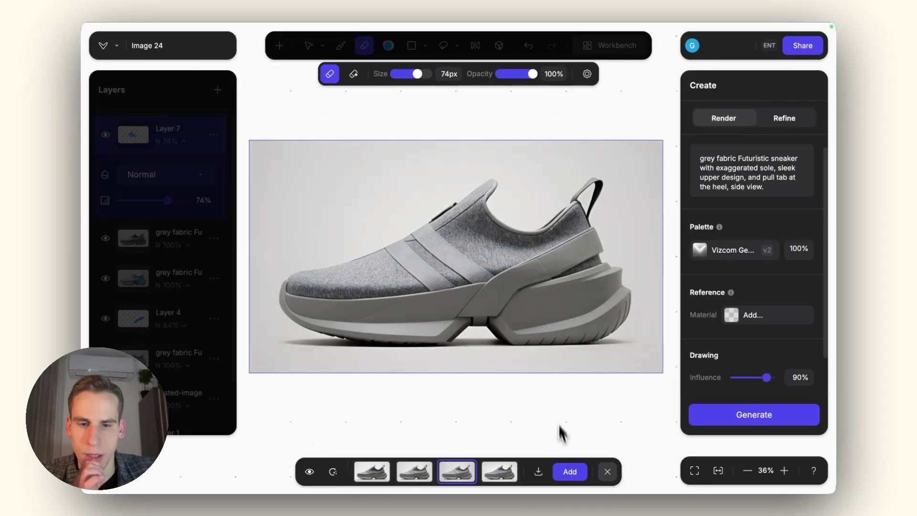
{"action": "left_click", "coordinate": [570, 472]}
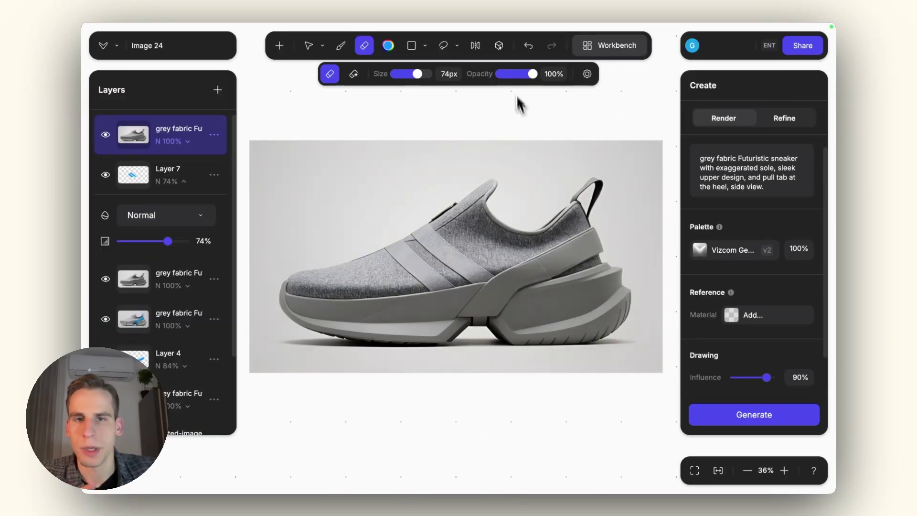
Step: Start a detailed 3D model, then generate renders with the stone jar as 80% material reference
{"action": "left_click", "coordinate": [499, 45]}
{"action": "left_click", "coordinate": [491, 96]}
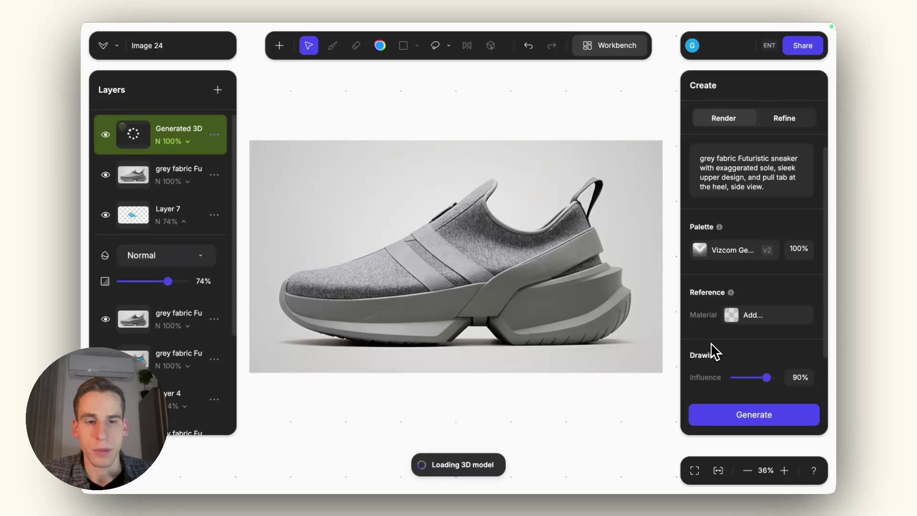
{"action": "left_click", "coordinate": [746, 322]}
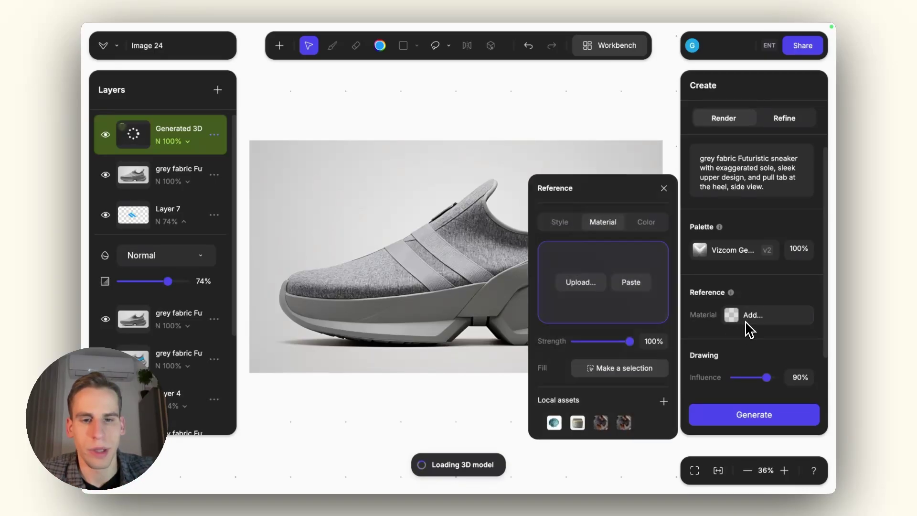
{"action": "left_click", "coordinate": [578, 423]}
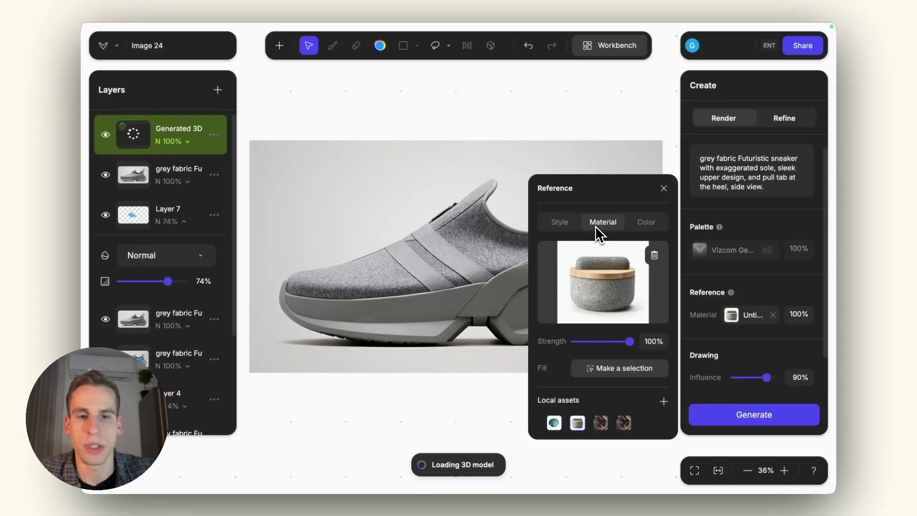
{"action": "left_click_drag", "start_coordinate": [629, 341], "coordinate": [625, 341]}
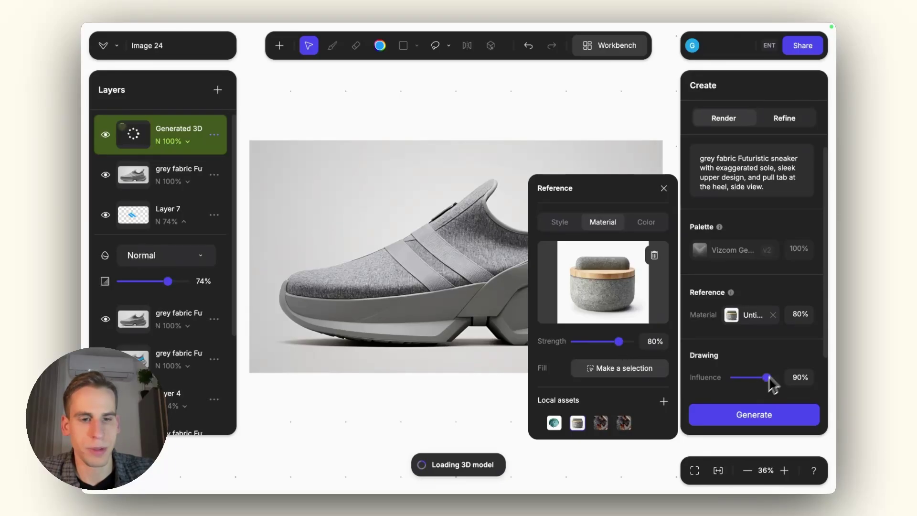
{"action": "left_click", "coordinate": [760, 418]}
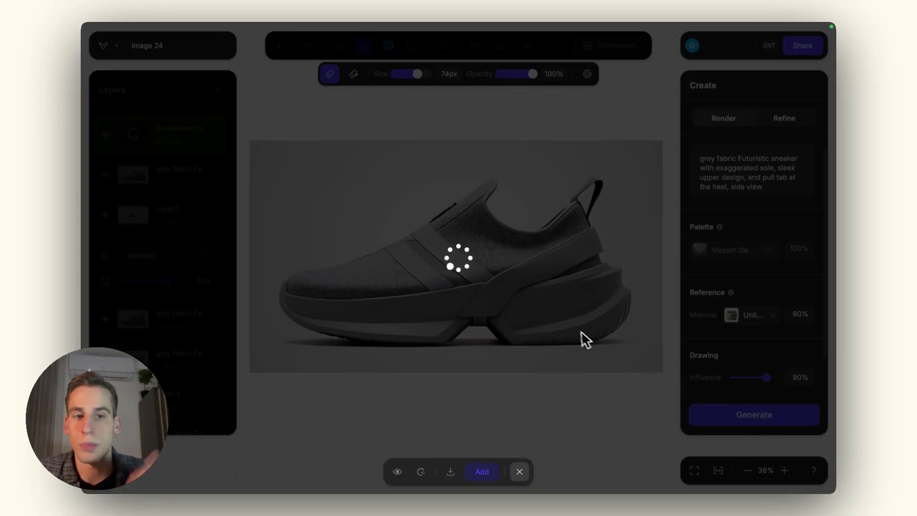
Step: Compare the four stone-textured-sole render variants, including the tan-striped and all-grey ones
{"action": "left_click", "coordinate": [731, 315]}
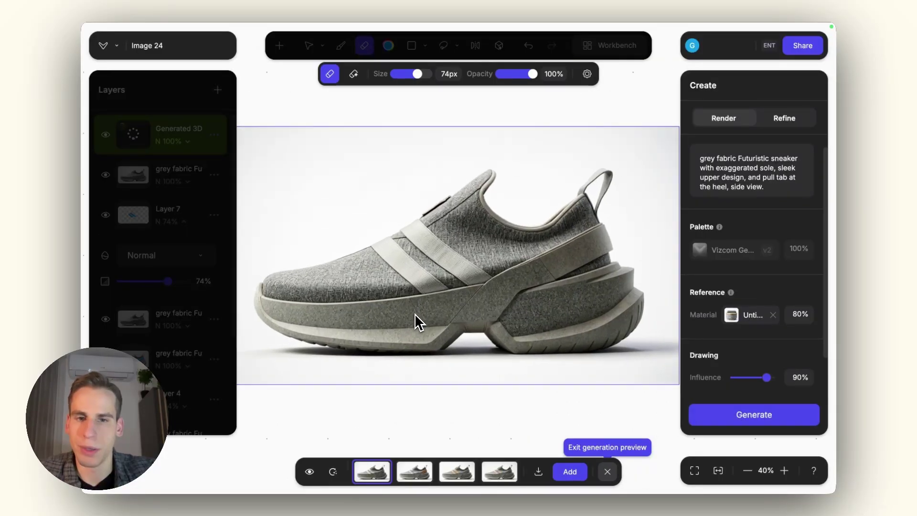
{"action": "left_click", "coordinate": [422, 466]}
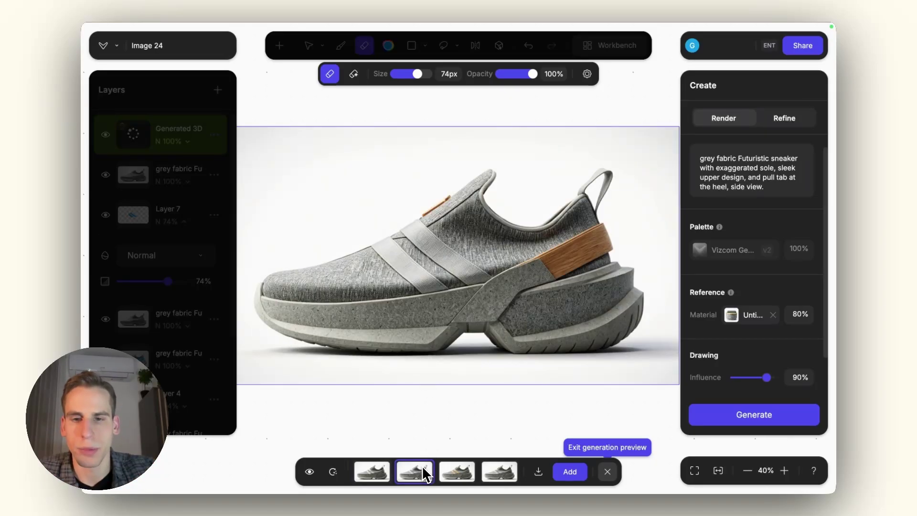
{"action": "left_click", "coordinate": [458, 472]}
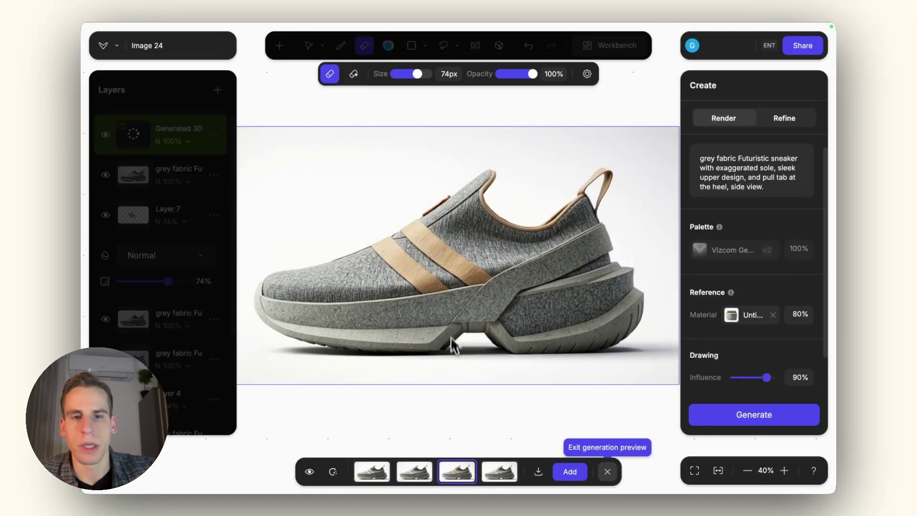
{"action": "left_click", "coordinate": [509, 474]}
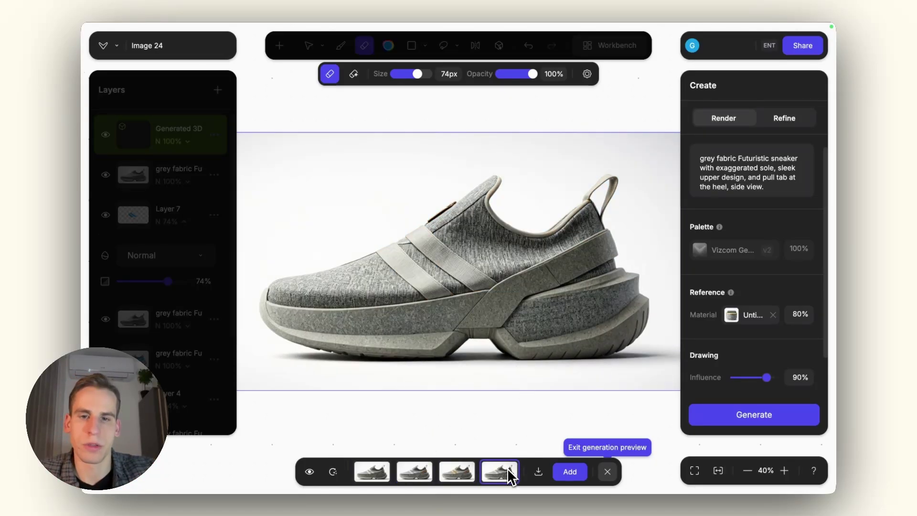
{"action": "left_click", "coordinate": [457, 471]}
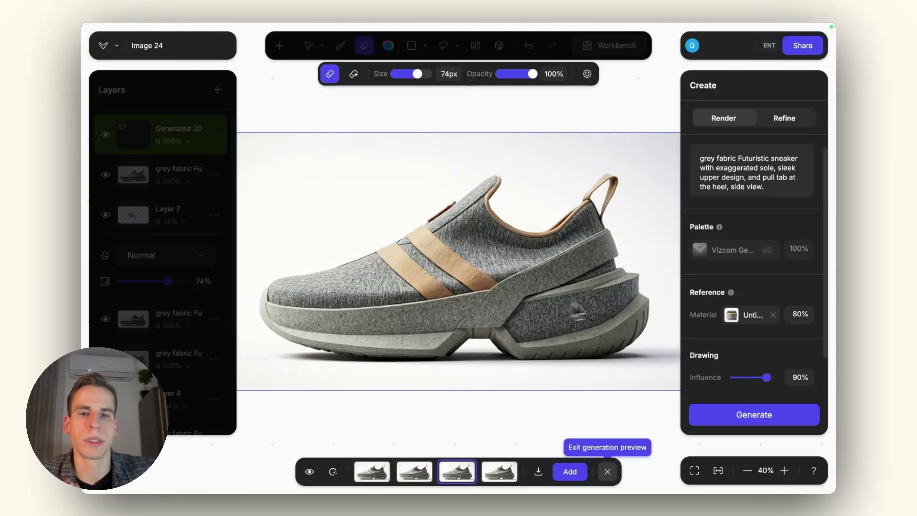
{"action": "left_click", "coordinate": [731, 316]}
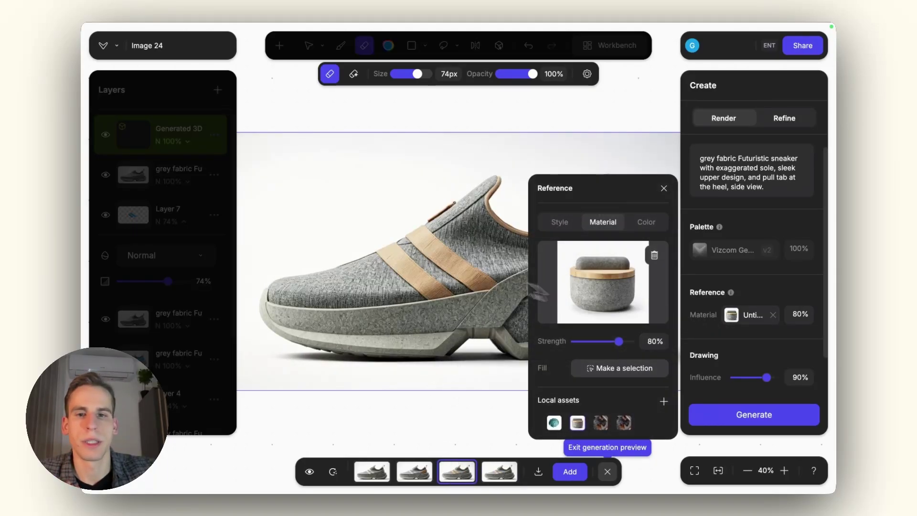
{"action": "left_click", "coordinate": [478, 322]}
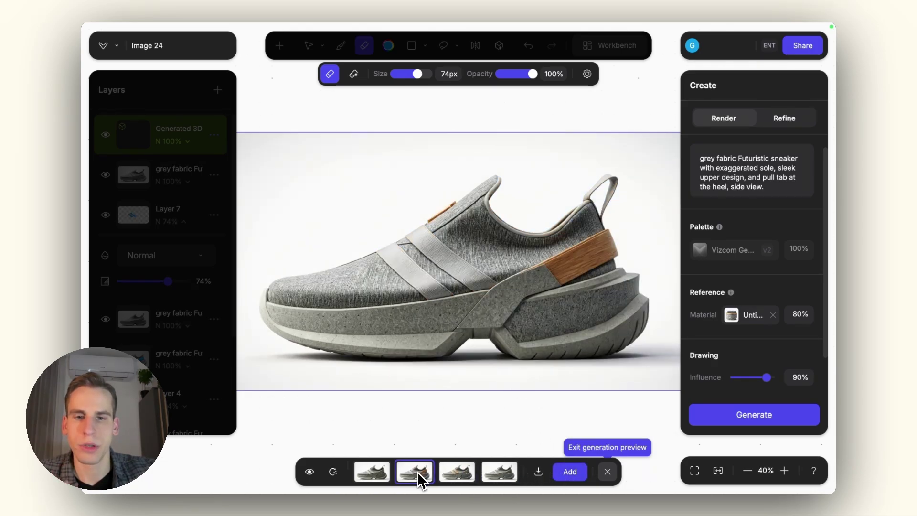
Step: Add the first all-grey variant as a new layer and close the results
{"action": "left_click", "coordinate": [372, 471]}
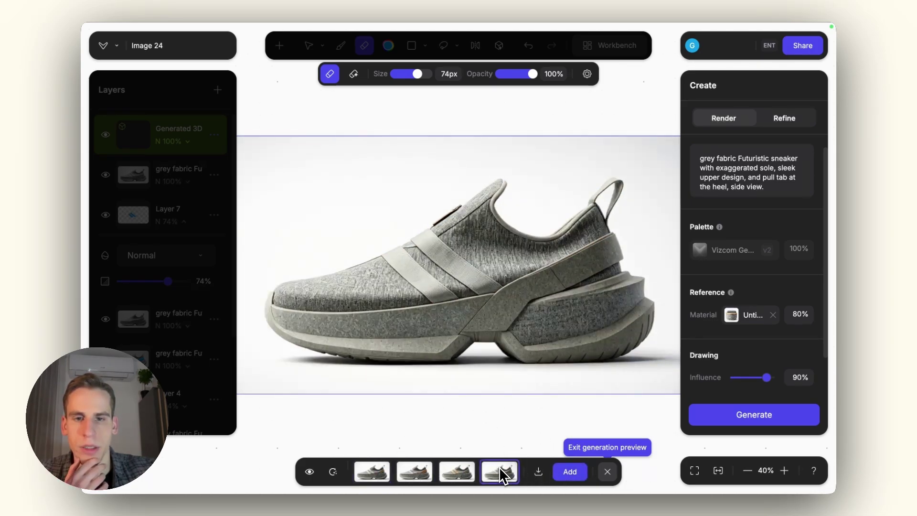
{"action": "left_click", "coordinate": [570, 471]}
{"action": "left_click", "coordinate": [611, 472]}
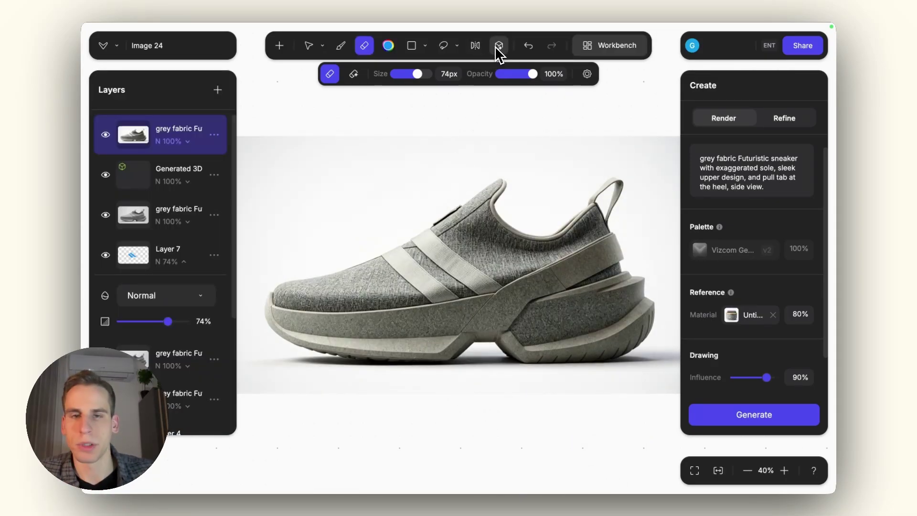
Step: Auto-select the shoe's fabric upper, then switch to Remove from selection for the straps
{"action": "left_click", "coordinate": [453, 50]}
{"action": "left_click", "coordinate": [456, 47]}
{"action": "left_click", "coordinate": [446, 138]}
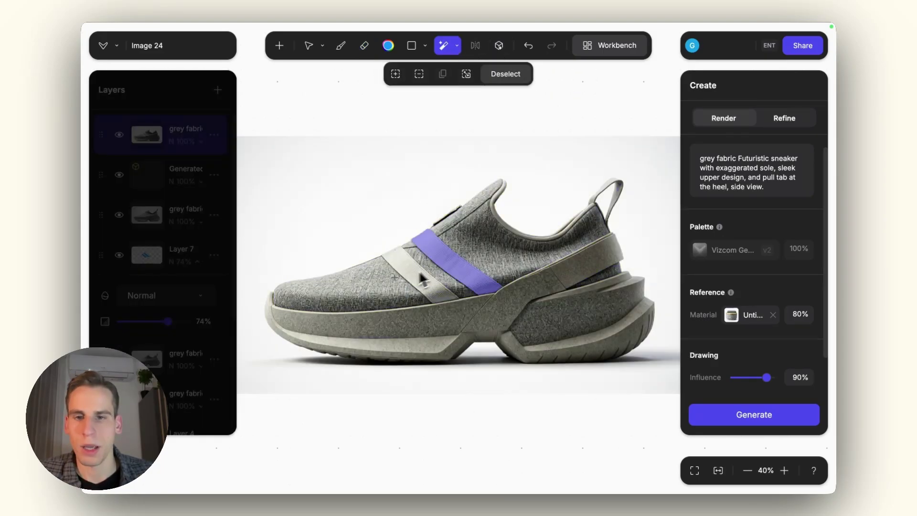
{"action": "left_click", "coordinate": [388, 286]}
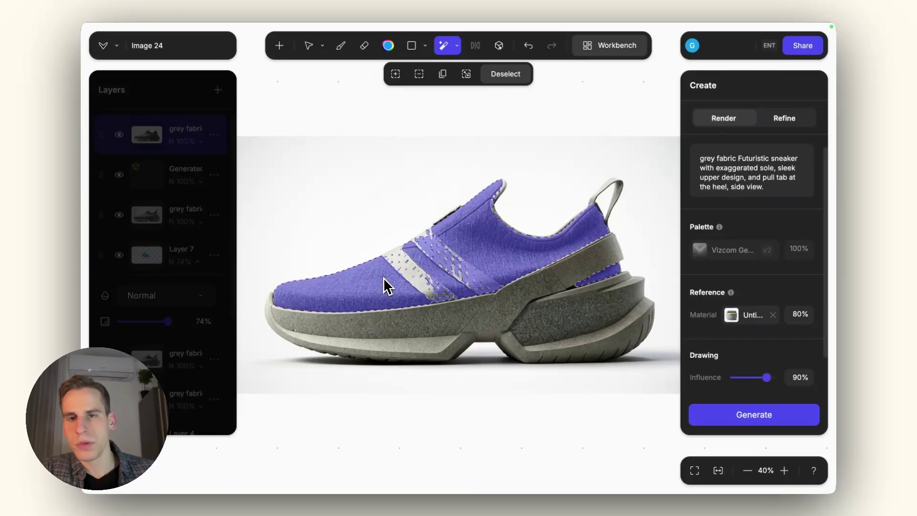
{"action": "left_click", "coordinate": [419, 74]}
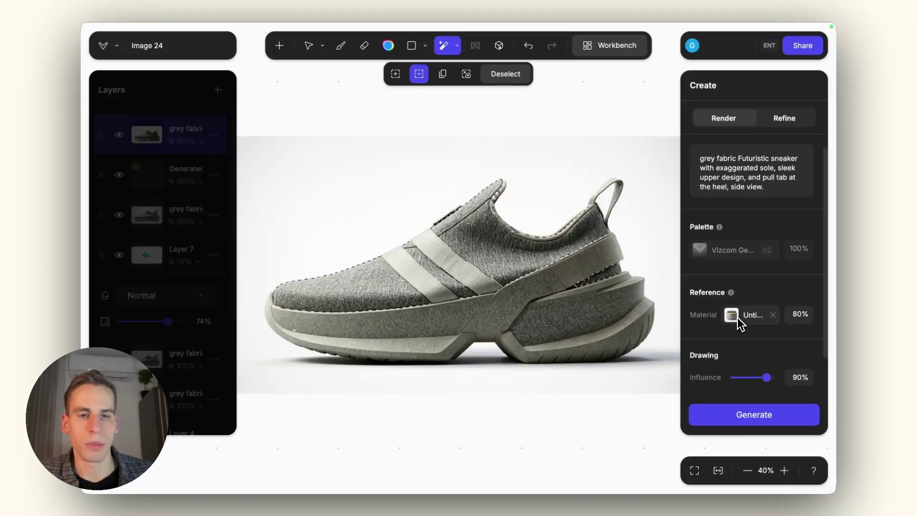
Step: Regenerate the upper with the brown material reference at 65%, prompt 'patterned fabric upper of the shoe', influence 70%
{"action": "left_click", "coordinate": [732, 314]}
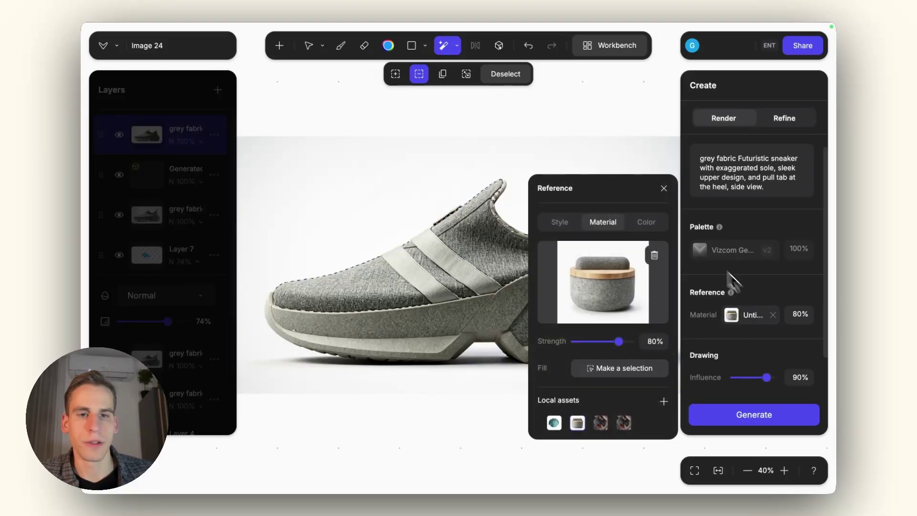
{"action": "left_click", "coordinate": [600, 423]}
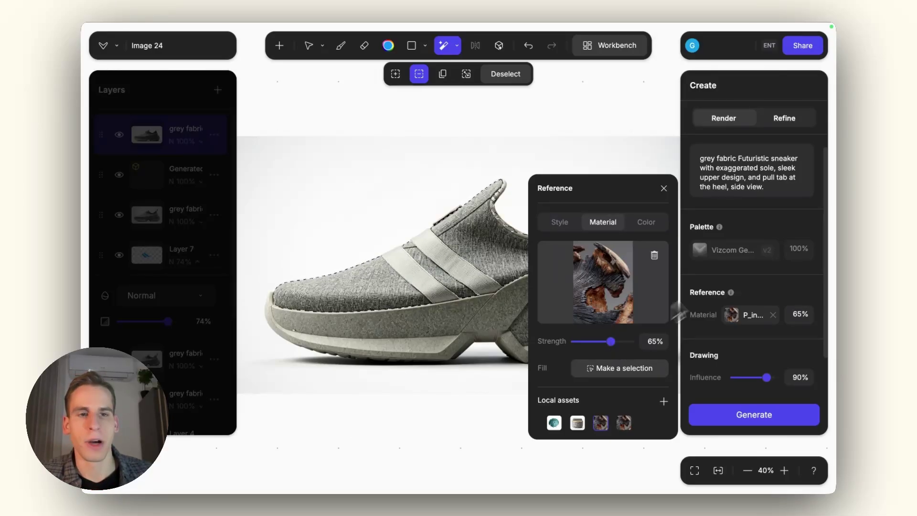
{"action": "triple_click", "coordinate": [748, 190]}
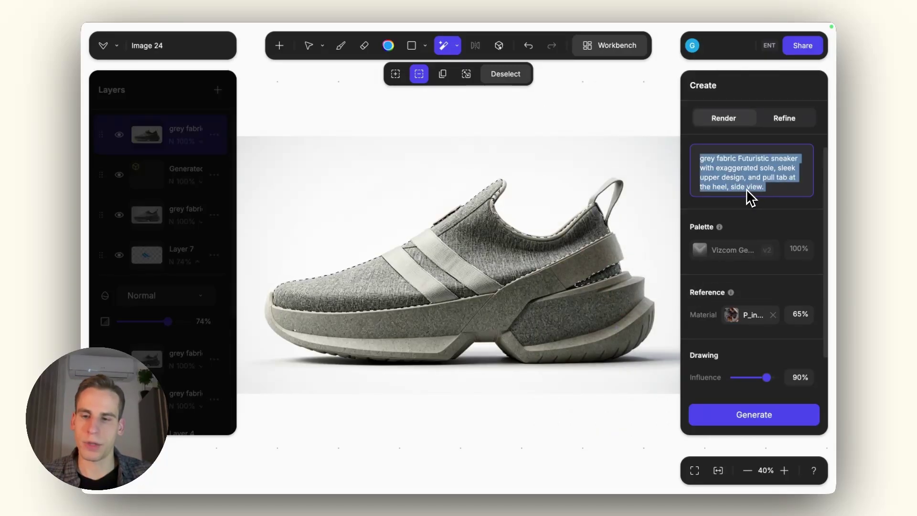
{"action": "left_click", "coordinate": [725, 168]}
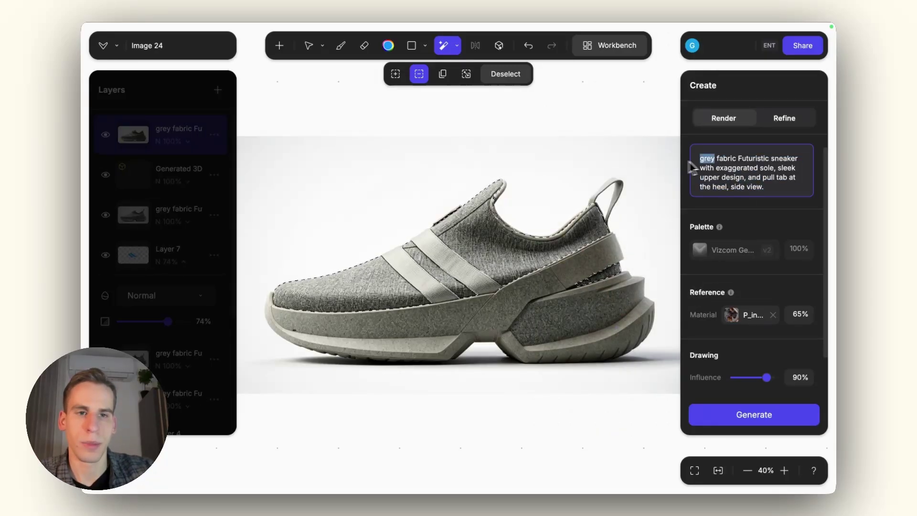
{"action": "type", "text": "patterned"}
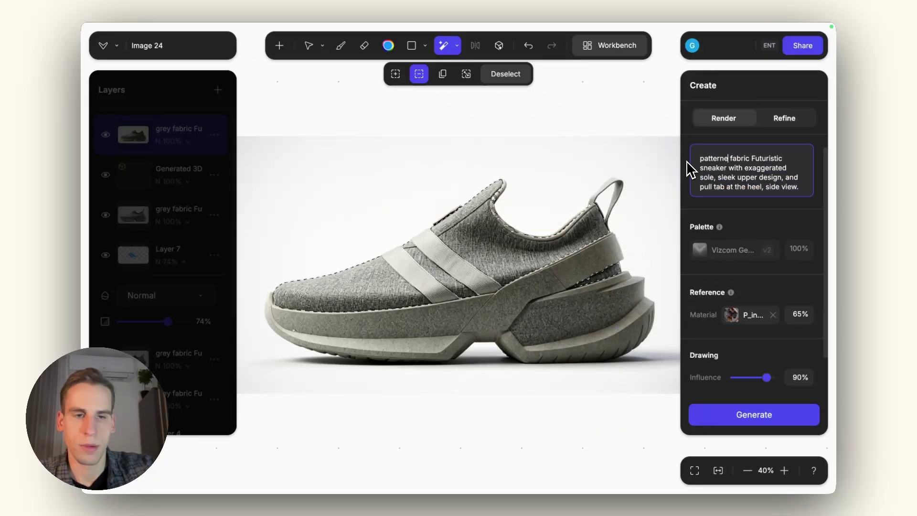
{"action": "left_click_drag", "start_coordinate": [757, 159], "coordinate": [825, 213]}
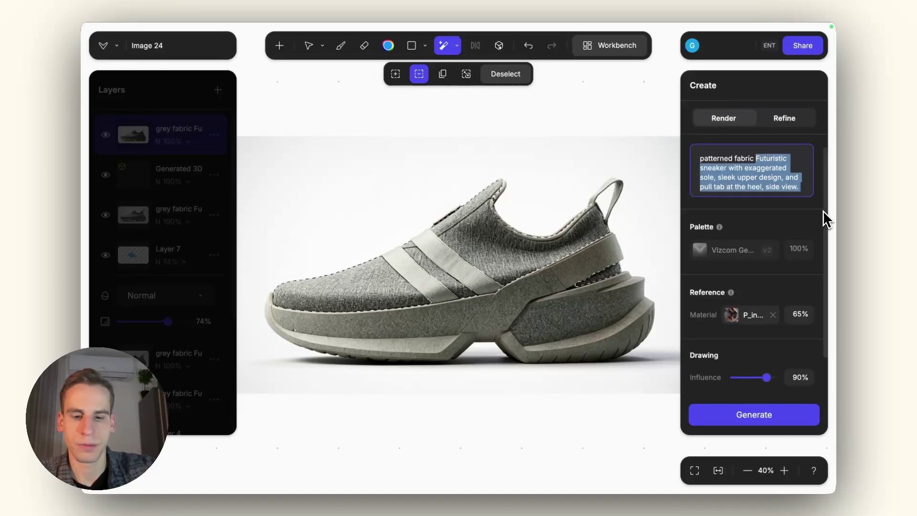
{"action": "type", "text": "upper of the shoe"}
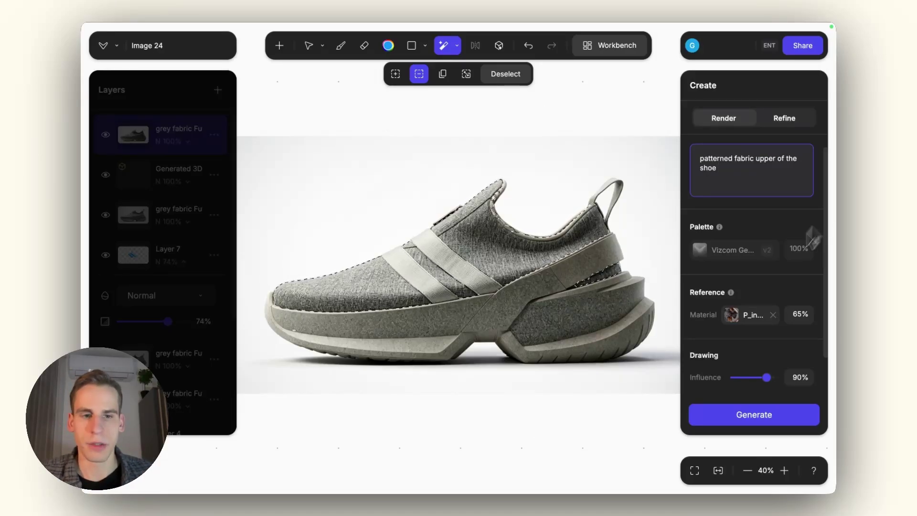
{"action": "left_click_drag", "start_coordinate": [766, 379], "coordinate": [764, 380]}
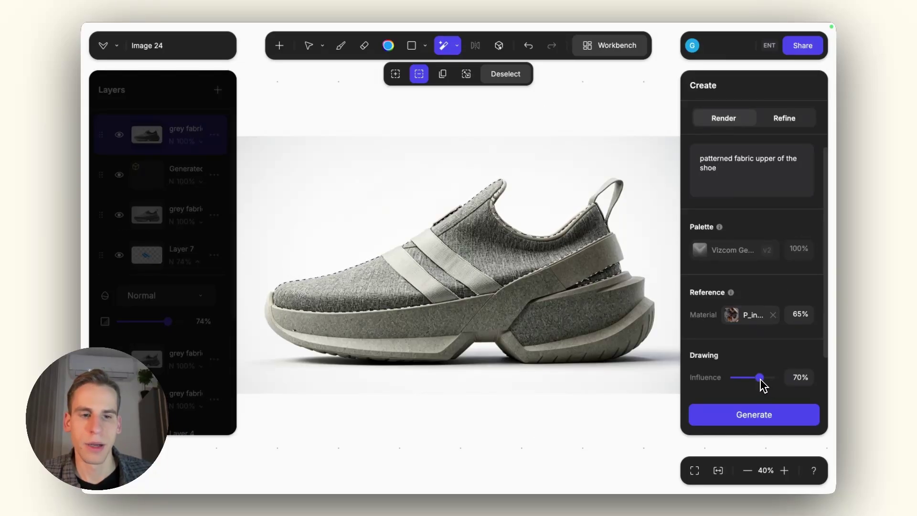
{"action": "left_click", "coordinate": [753, 414]}
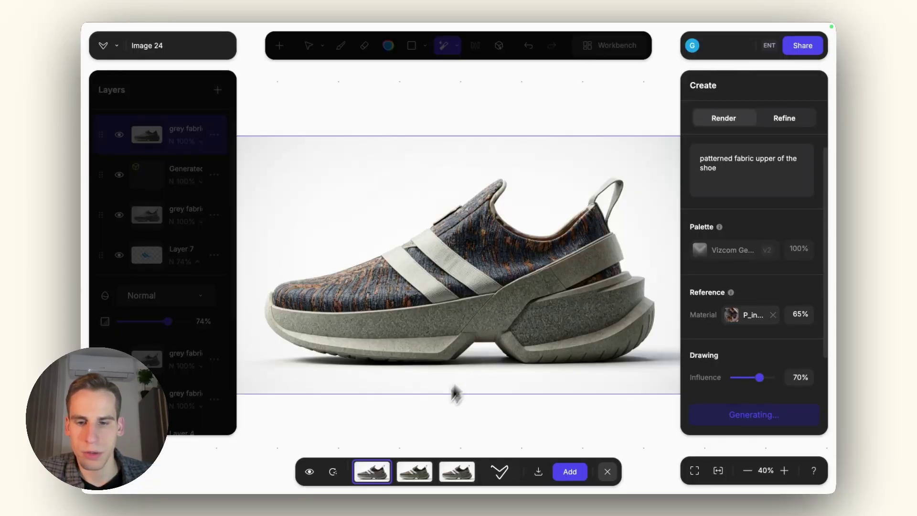
Step: Compare the new patterned-fabric variations and reframe the whole shoe in view
{"action": "left_click", "coordinate": [454, 467]}
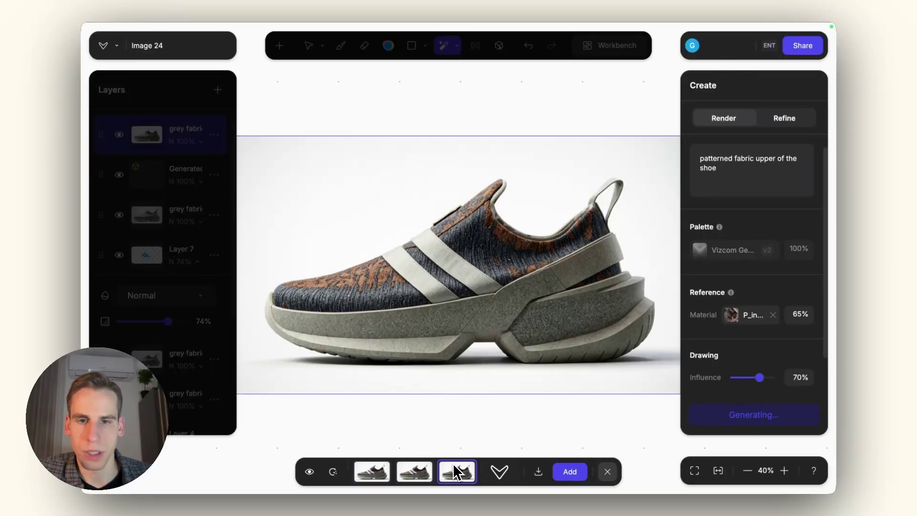
{"action": "left_click", "coordinate": [423, 467]}
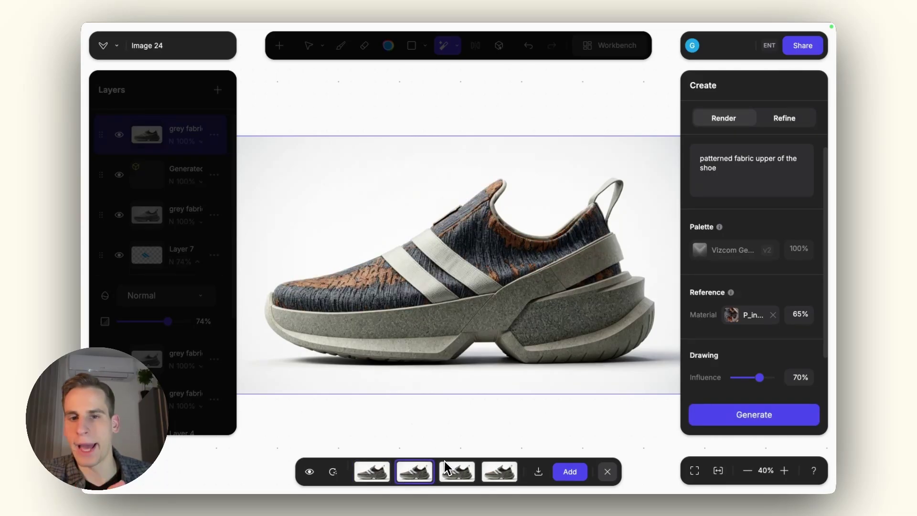
{"action": "left_click", "coordinate": [451, 466]}
{"action": "left_click", "coordinate": [498, 472]}
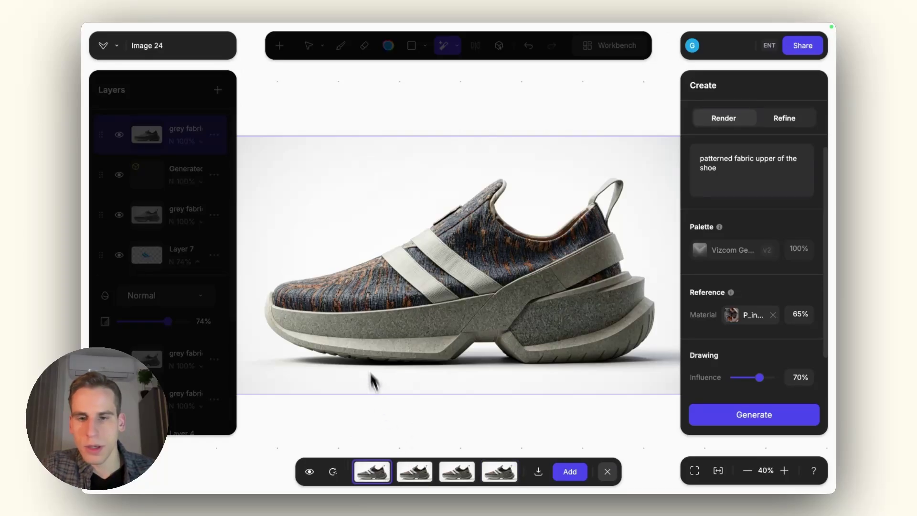
{"action": "scroll", "coordinate": [378, 325], "scroll_direction": "up", "scroll_amount": 5}
{"action": "scroll", "coordinate": [370, 318], "scroll_direction": "down", "scroll_amount": 1}
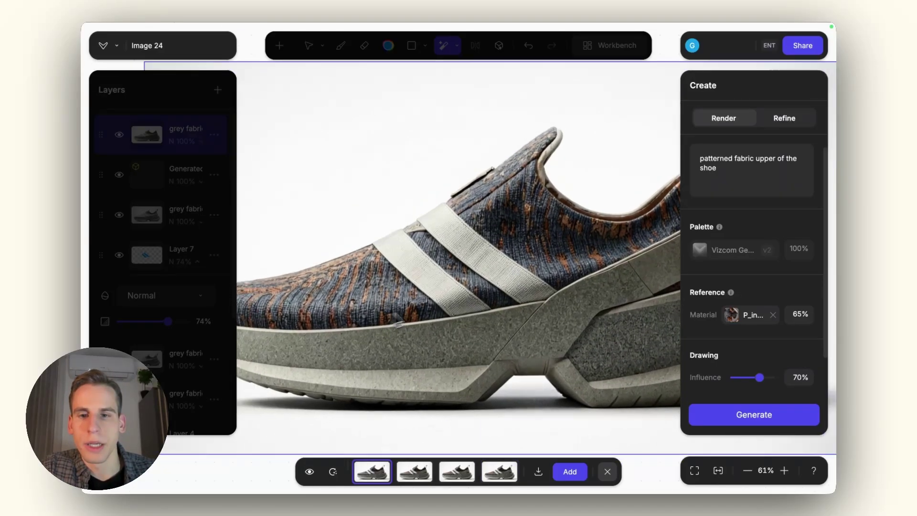
{"action": "left_click_drag", "start_coordinate": [462, 319], "coordinate": [436, 313]}
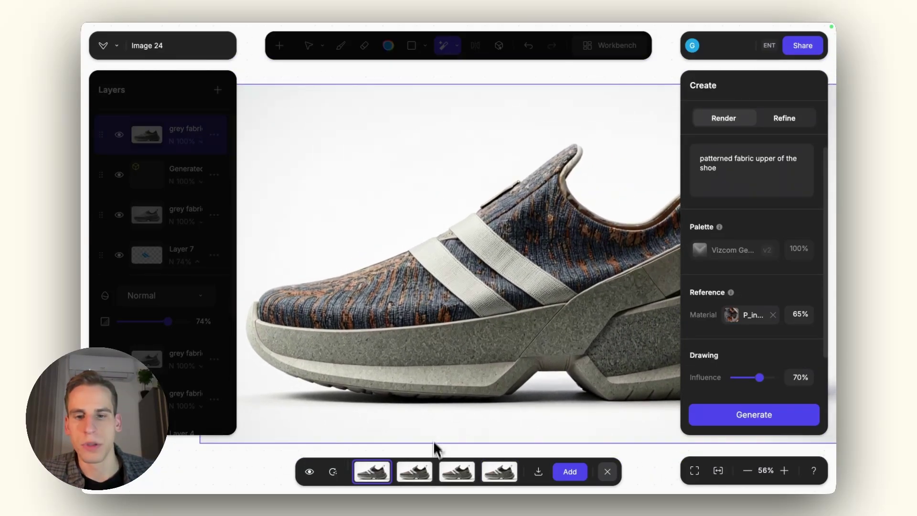
Step: Keep the second fabric variation as a new layer and return to the Workbench canvas
{"action": "left_click", "coordinate": [455, 472]}
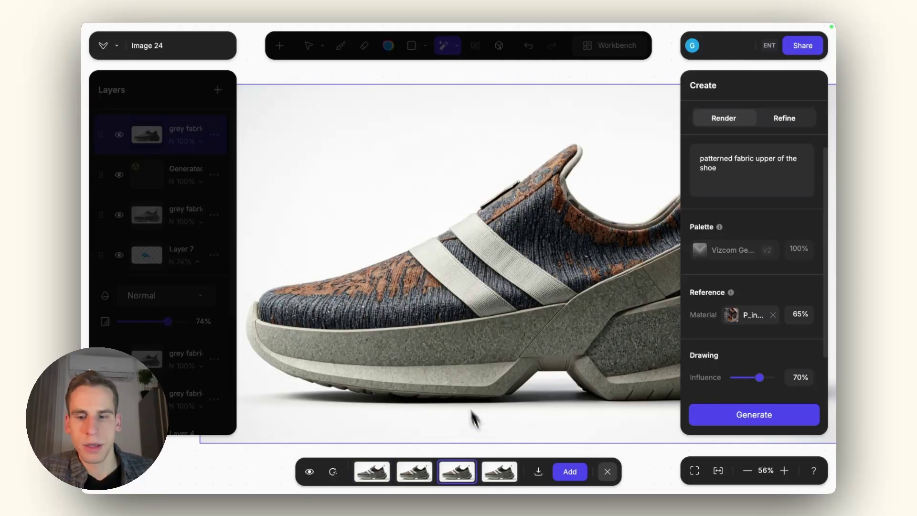
{"action": "scroll", "coordinate": [439, 311], "scroll_direction": "down", "scroll_amount": 3}
{"action": "key", "text": "Left"}
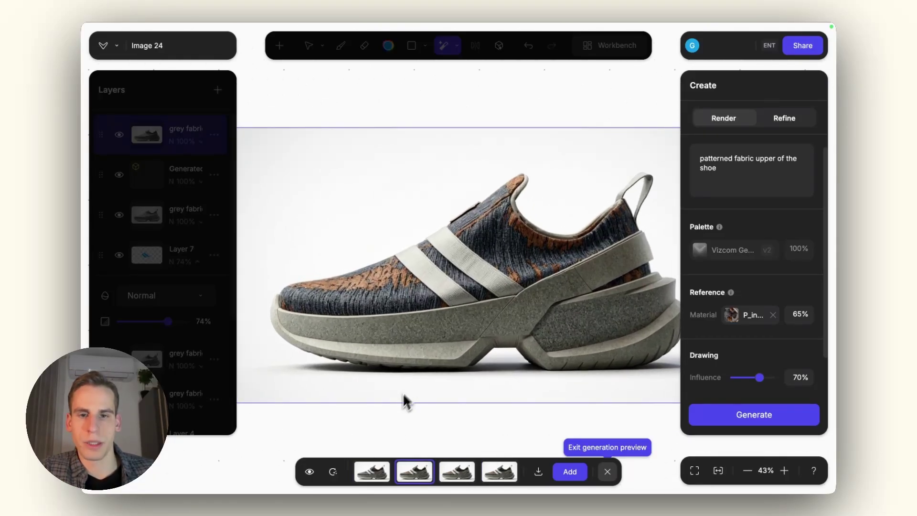
{"action": "left_click", "coordinate": [570, 471]}
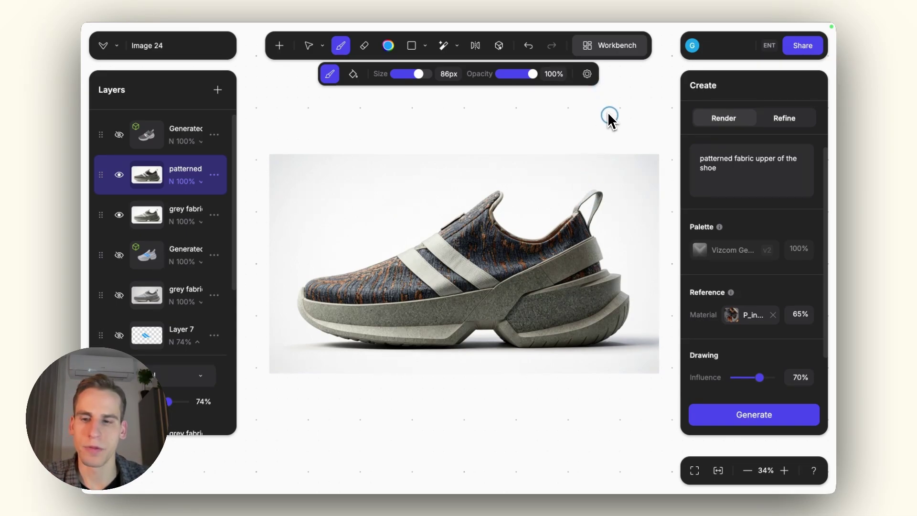
{"action": "left_click", "coordinate": [619, 51]}
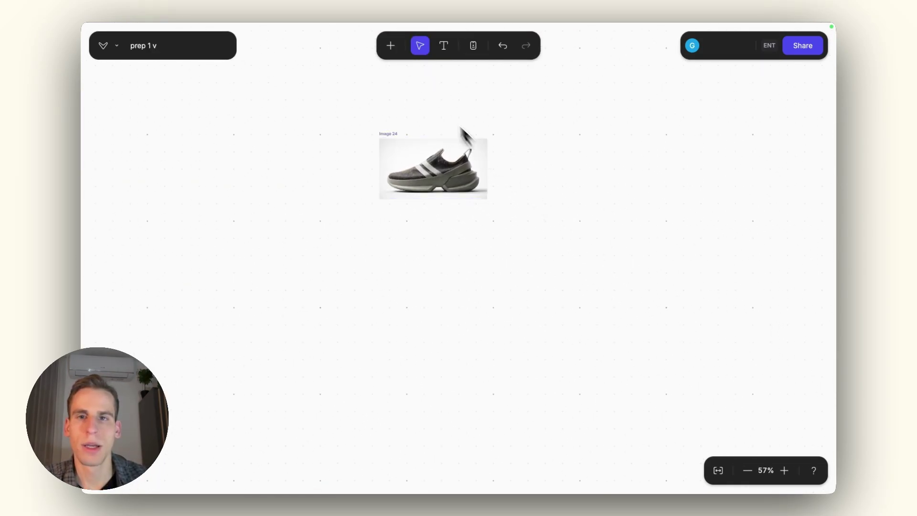
Step: Add an Image Mix node and position it beside the teal wave, white shoe and pink spiral images
{"action": "left_click", "coordinate": [393, 49]}
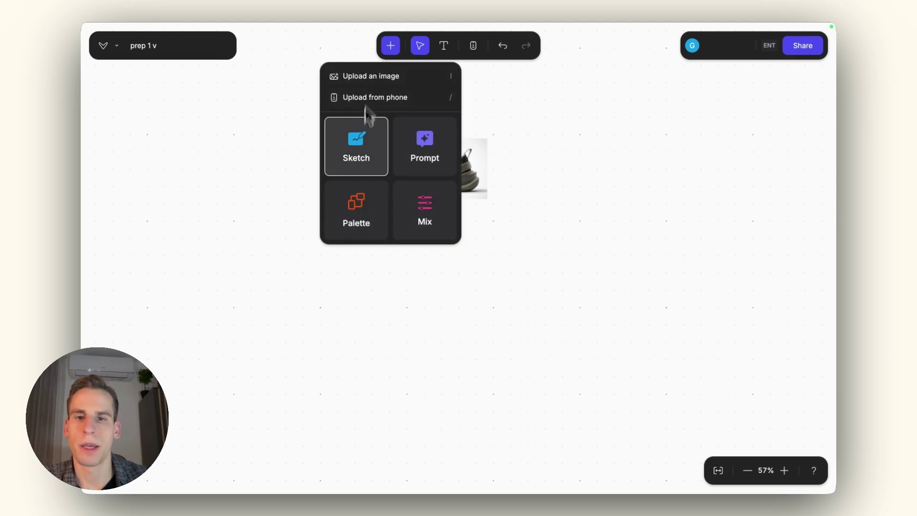
{"action": "left_click", "coordinate": [424, 219]}
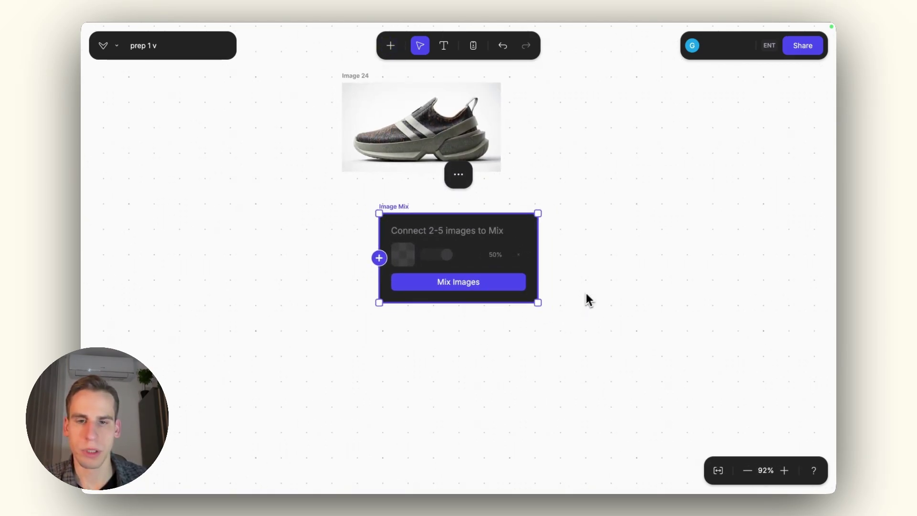
{"action": "left_click_drag", "start_coordinate": [352, 395], "coordinate": [400, 263]}
{"action": "scroll", "coordinate": [515, 325], "scroll_direction": "up", "scroll_amount": 3}
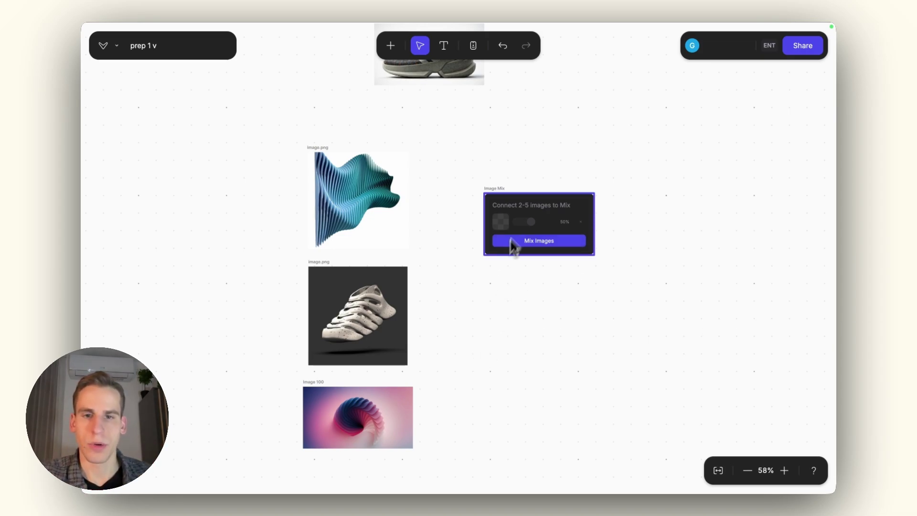
{"action": "left_click_drag", "start_coordinate": [516, 239], "coordinate": [535, 299]}
{"action": "left_click", "coordinate": [500, 355]}
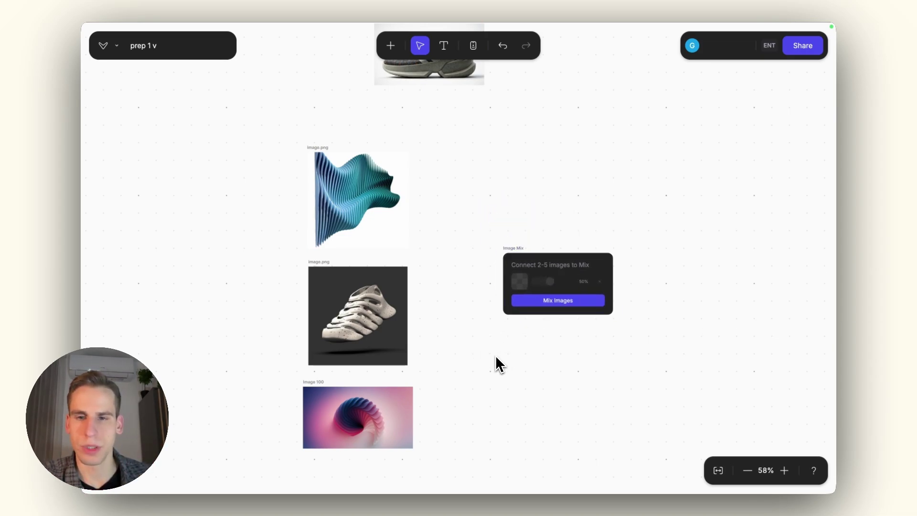
{"action": "scroll", "coordinate": [492, 349], "scroll_direction": "down", "scroll_amount": 2}
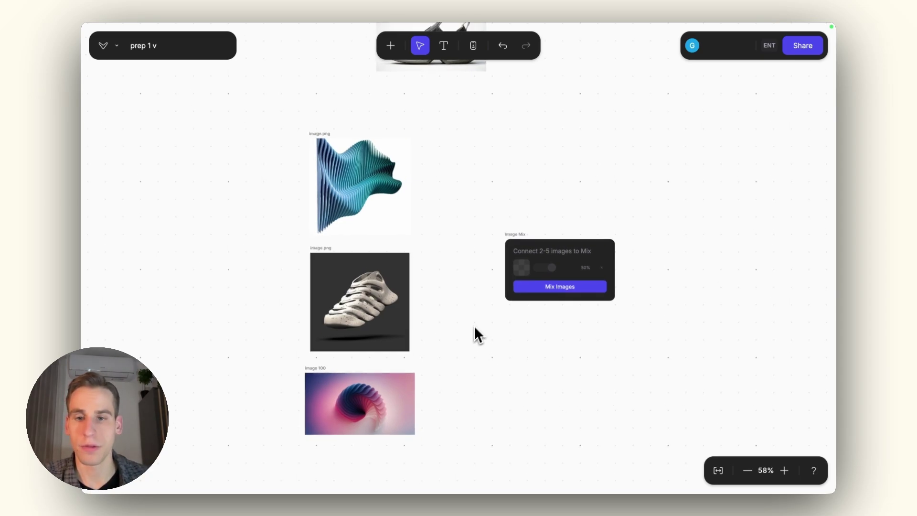
Step: Connect the ribbed white shoe image into the Image Mix node
{"action": "left_click", "coordinate": [403, 309]}
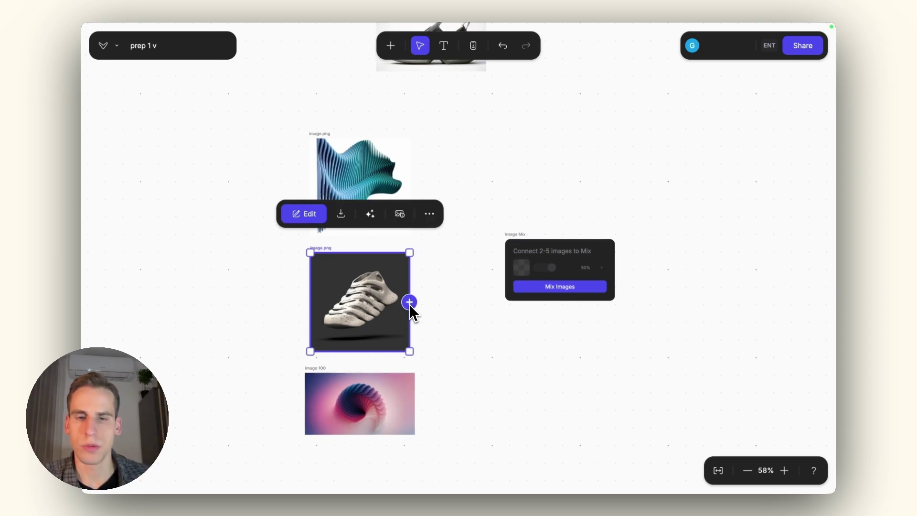
{"action": "left_click_drag", "start_coordinate": [409, 302], "coordinate": [529, 263]}
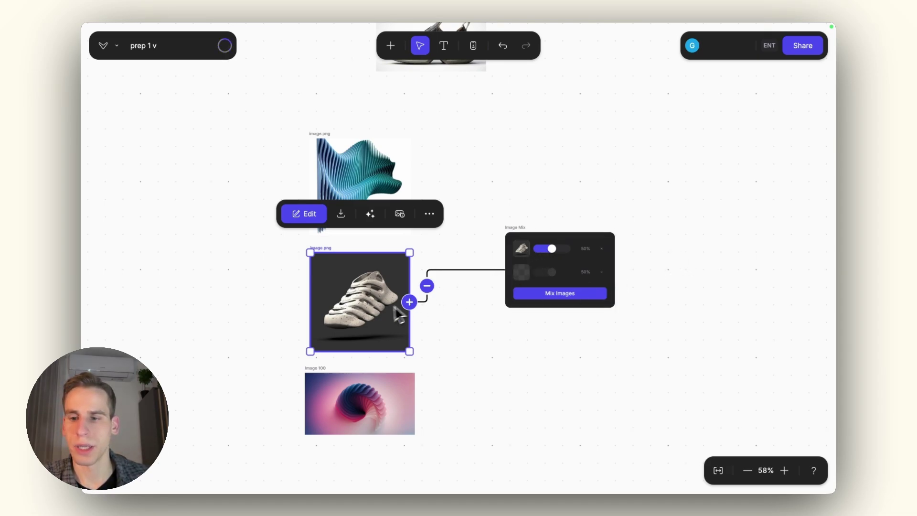
{"action": "left_click", "coordinate": [450, 327]}
{"action": "left_click_drag", "start_coordinate": [485, 327], "coordinate": [436, 307]}
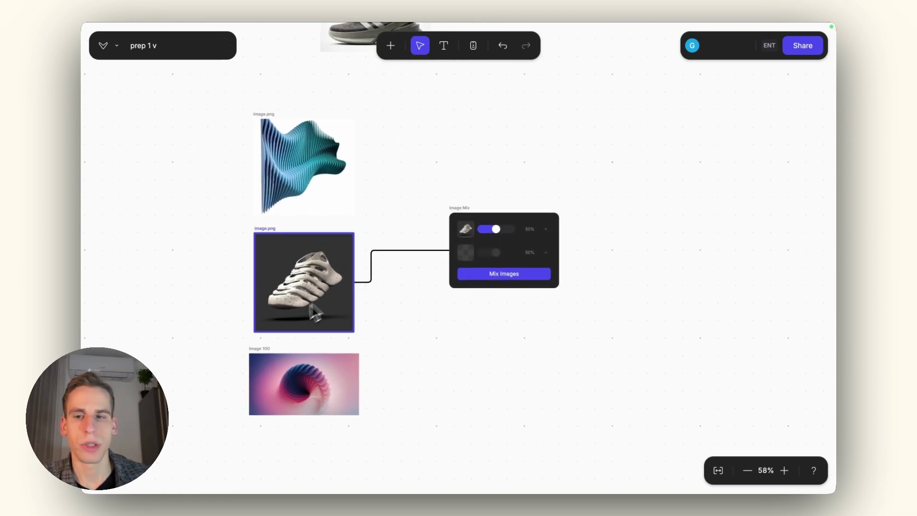
{"action": "scroll", "coordinate": [414, 189], "scroll_direction": "left", "scroll_amount": 2}
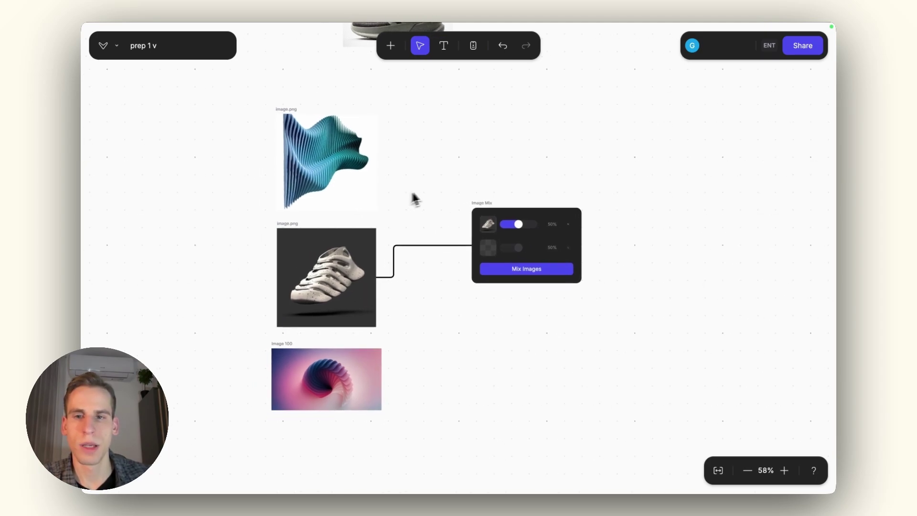
Step: Connect the teal wave image at 50% and mix it with the shoe into three teal ribbed sneakers
{"action": "left_click", "coordinate": [360, 167]}
{"action": "left_click_drag", "start_coordinate": [378, 162], "coordinate": [487, 235]}
{"action": "left_click", "coordinate": [536, 280]}
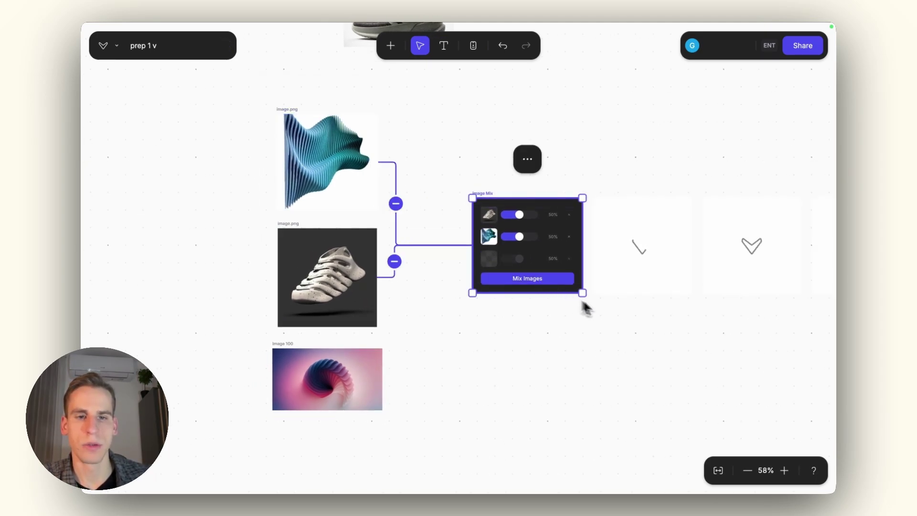
{"action": "scroll", "coordinate": [545, 320], "scroll_direction": "right", "scroll_amount": 5}
{"action": "scroll", "coordinate": [467, 322], "scroll_direction": "left", "scroll_amount": 4}
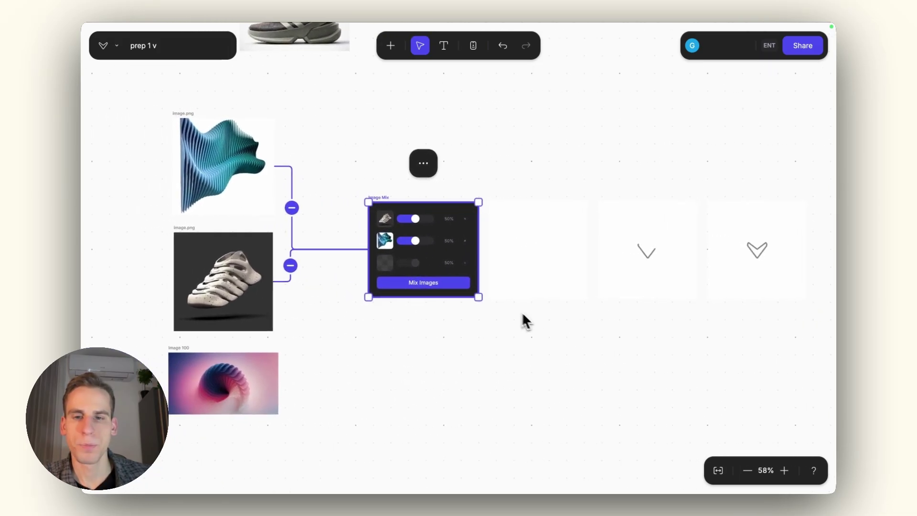
{"action": "scroll", "coordinate": [504, 311], "scroll_direction": "up", "scroll_amount": 3}
{"action": "scroll", "coordinate": [417, 248], "scroll_direction": "up", "scroll_amount": 5}
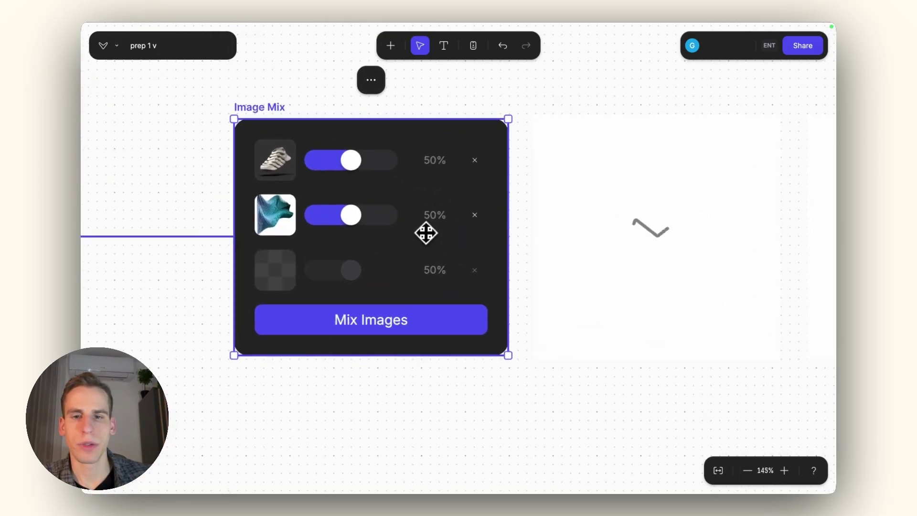
{"action": "scroll", "coordinate": [425, 231], "scroll_direction": "left", "scroll_amount": 2}
{"action": "left_click", "coordinate": [485, 258]}
{"action": "key", "text": "Return"}
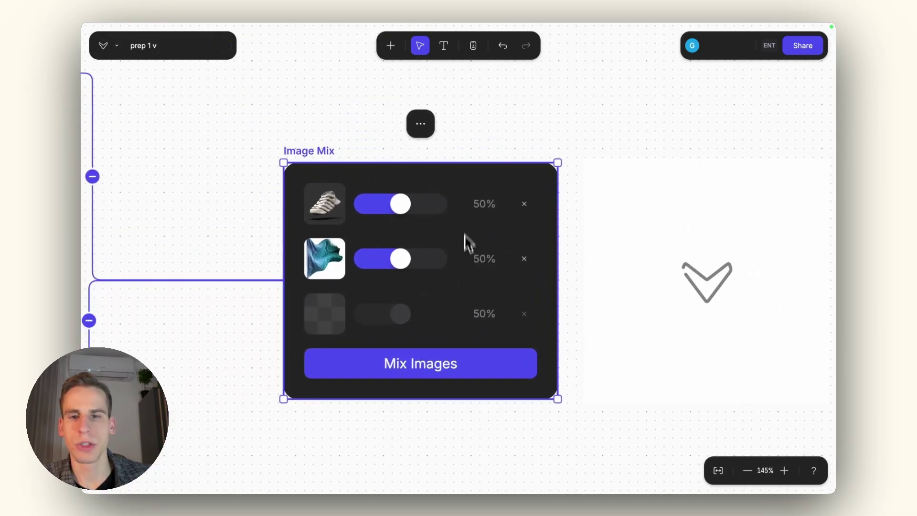
{"action": "scroll", "coordinate": [492, 159], "scroll_direction": "down", "scroll_amount": 5}
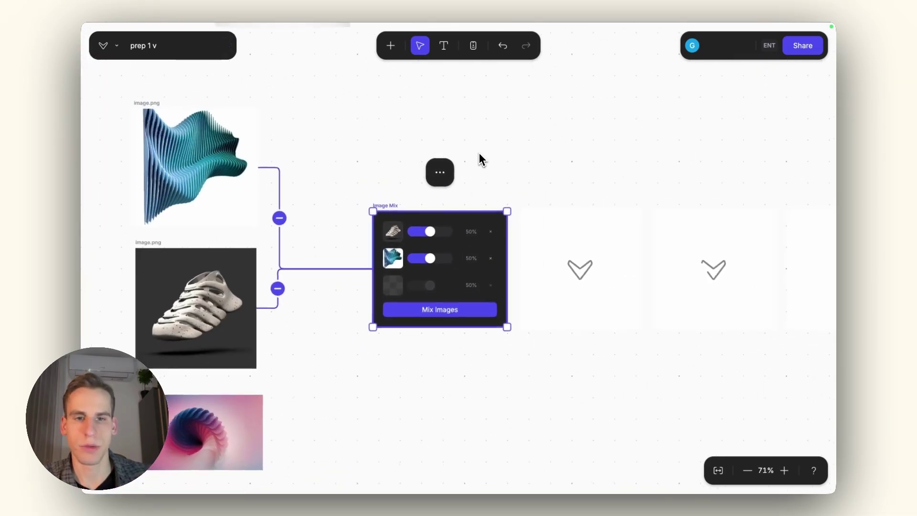
{"action": "scroll", "coordinate": [479, 157], "scroll_direction": "right", "scroll_amount": 3}
{"action": "scroll", "coordinate": [551, 353], "scroll_direction": "down", "scroll_amount": 2}
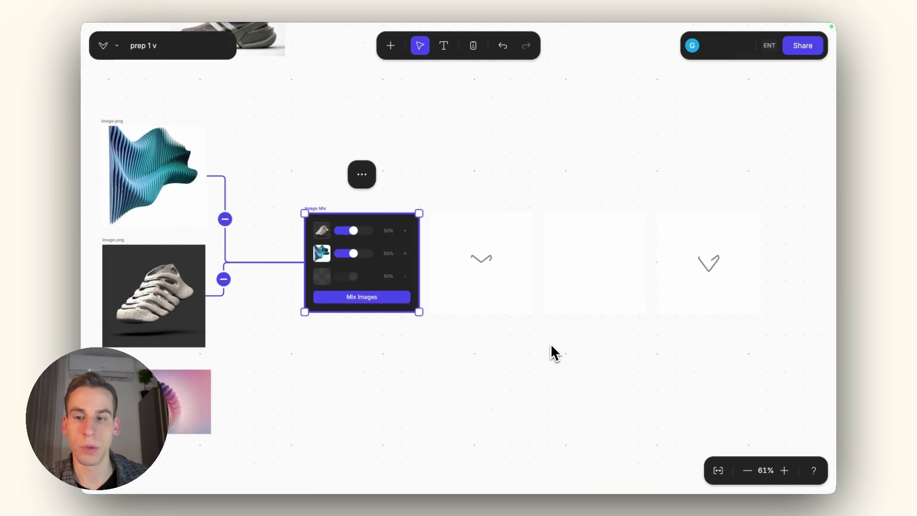
{"action": "scroll", "coordinate": [524, 346], "scroll_direction": "right", "scroll_amount": 3}
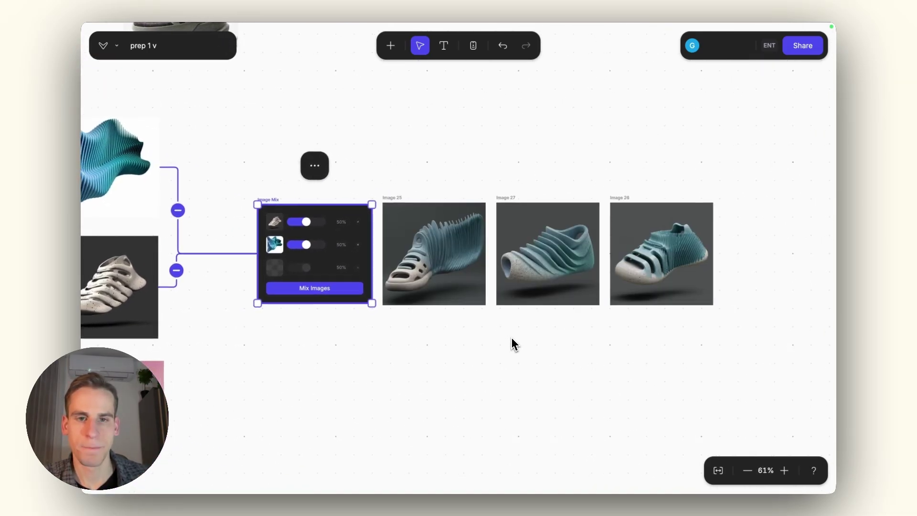
{"action": "scroll", "coordinate": [477, 344], "scroll_direction": "right", "scroll_amount": 3}
{"action": "scroll", "coordinate": [513, 308], "scroll_direction": "up", "scroll_amount": 2}
{"action": "scroll", "coordinate": [514, 305], "scroll_direction": "up", "scroll_amount": 4}
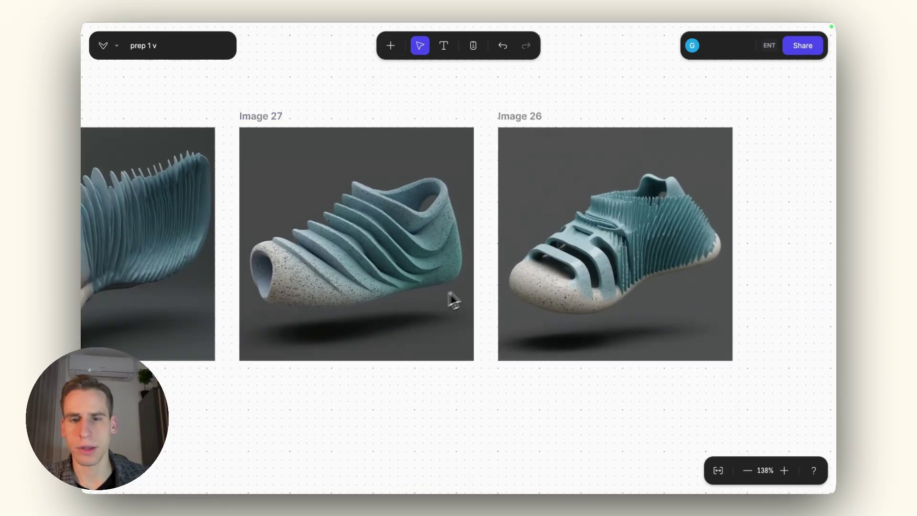
{"action": "scroll", "coordinate": [454, 297], "scroll_direction": "down", "scroll_amount": 4}
{"action": "scroll", "coordinate": [416, 301], "scroll_direction": "down", "scroll_amount": 1}
{"action": "scroll", "coordinate": [434, 349], "scroll_direction": "left", "scroll_amount": 10}
{"action": "scroll", "coordinate": [447, 235], "scroll_direction": "up", "scroll_amount": 3}
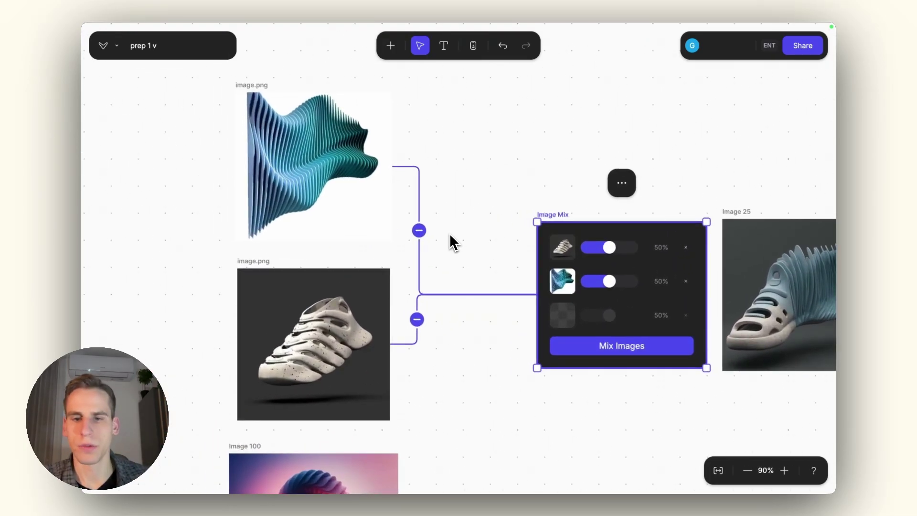
Step: Connect the pink spiral Image 100 into Image Mix as a third input
{"action": "scroll", "coordinate": [473, 330], "scroll_direction": "down", "scroll_amount": 4}
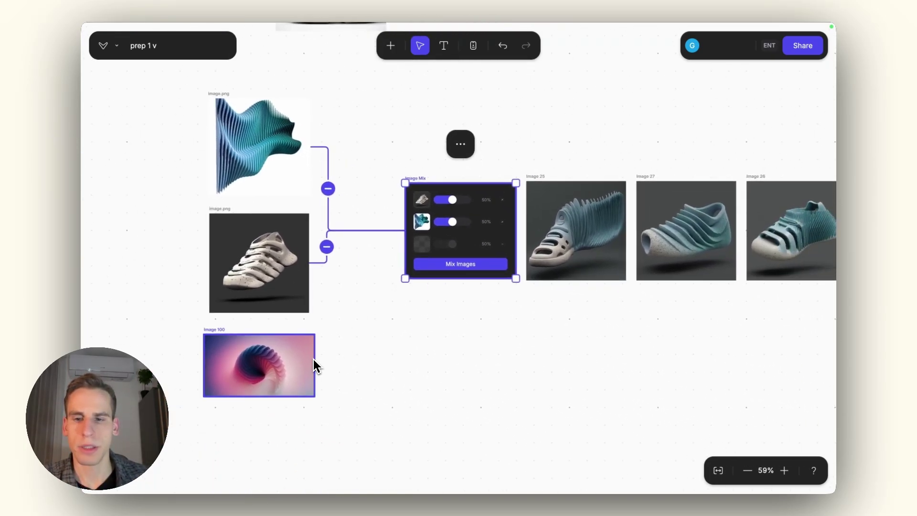
{"action": "left_click", "coordinate": [310, 364]}
{"action": "scroll", "coordinate": [378, 334], "scroll_direction": "up", "scroll_amount": 8}
{"action": "scroll", "coordinate": [430, 301], "scroll_direction": "left", "scroll_amount": 5}
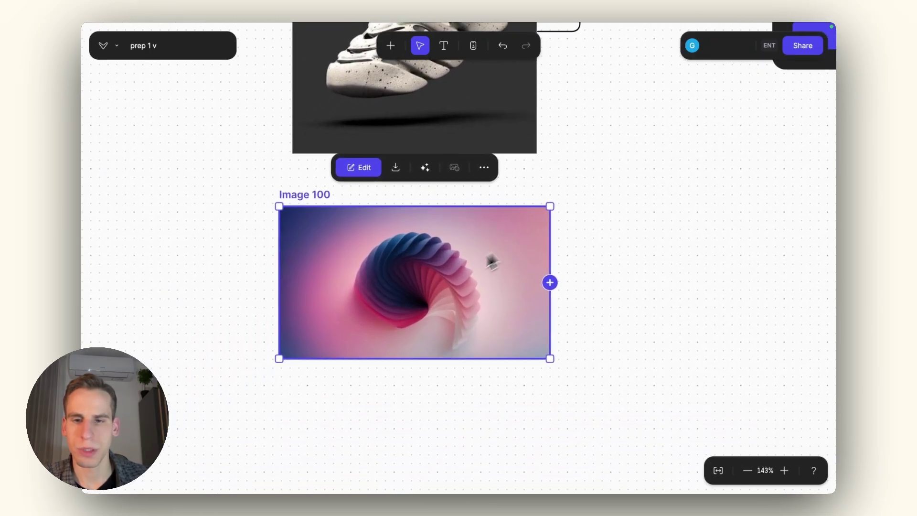
{"action": "scroll", "coordinate": [459, 282], "scroll_direction": "up", "scroll_amount": 5}
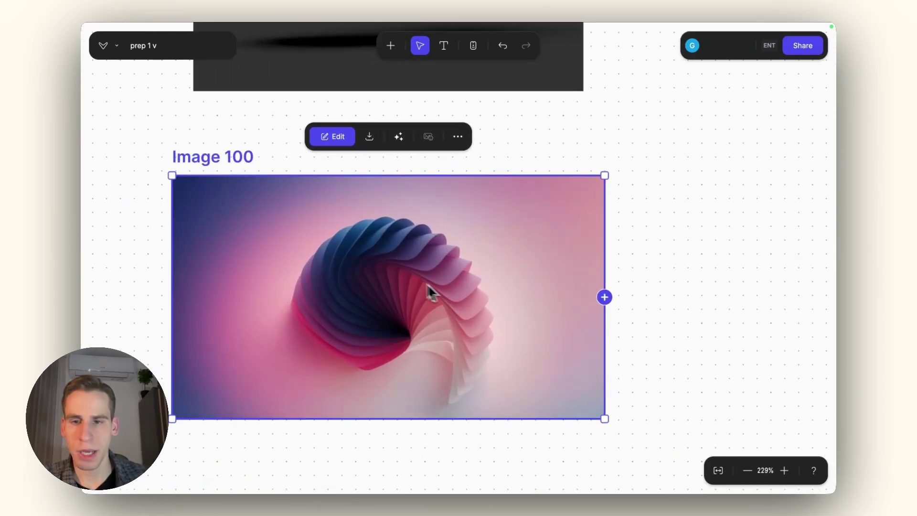
{"action": "scroll", "coordinate": [469, 311], "scroll_direction": "down", "scroll_amount": 6}
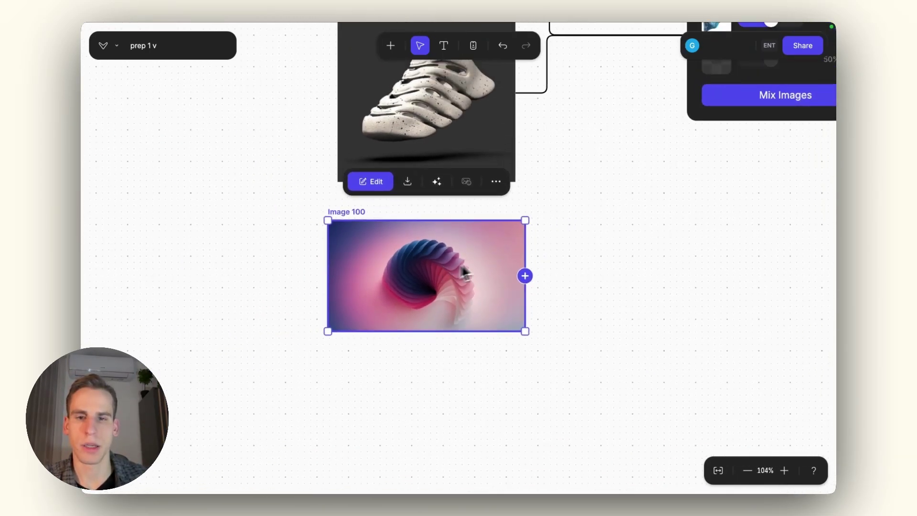
{"action": "scroll", "coordinate": [478, 296], "scroll_direction": "right", "scroll_amount": 5}
{"action": "scroll", "coordinate": [478, 296], "scroll_direction": "up", "scroll_amount": 4}
{"action": "left_click_drag", "start_coordinate": [421, 360], "coordinate": [603, 141]}
{"action": "scroll", "coordinate": [569, 240], "scroll_direction": "down", "scroll_amount": 6}
{"action": "scroll", "coordinate": [598, 256], "scroll_direction": "right", "scroll_amount": 4}
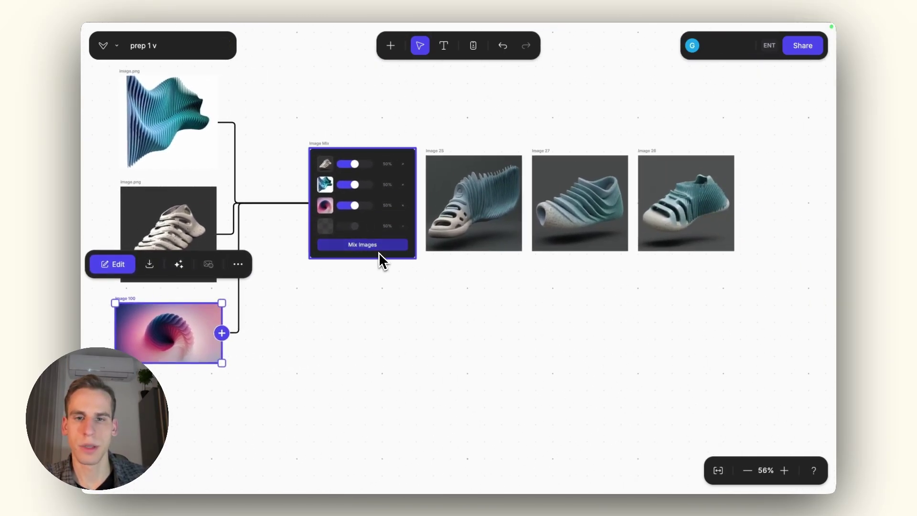
Step: Move the three earlier teal shoe concepts higher up on the board
{"action": "left_click_drag", "start_coordinate": [468, 277], "coordinate": [702, 178]}
{"action": "scroll", "coordinate": [637, 286], "scroll_direction": "up", "scroll_amount": 5}
{"action": "scroll", "coordinate": [637, 286], "scroll_direction": "right", "scroll_amount": 1}
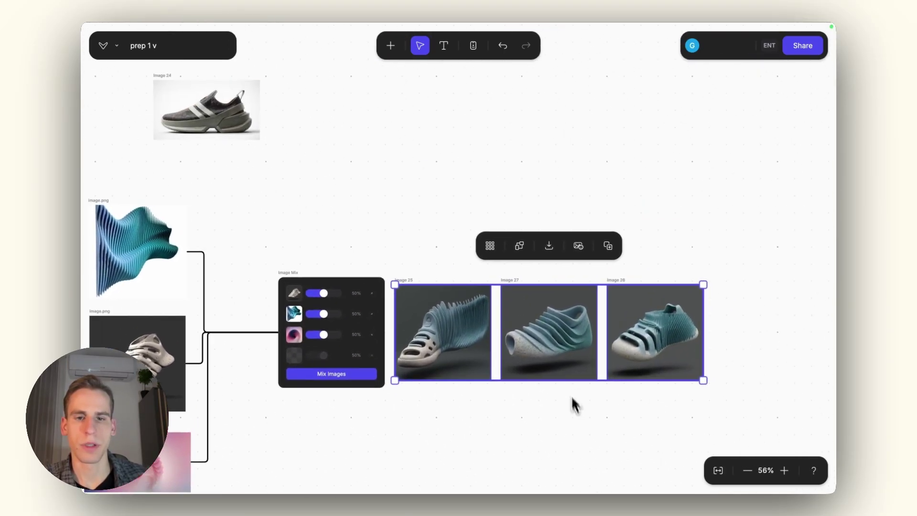
{"action": "left_click_drag", "start_coordinate": [549, 344], "coordinate": [549, 198]}
{"action": "scroll", "coordinate": [516, 318], "scroll_direction": "down", "scroll_amount": 5}
{"action": "scroll", "coordinate": [516, 318], "scroll_direction": "left", "scroll_amount": 4}
Step: Mix the wave, lattice shoe and pink spiral into eight pastel coral-like sneaker concepts
{"action": "left_click", "coordinate": [470, 246]}
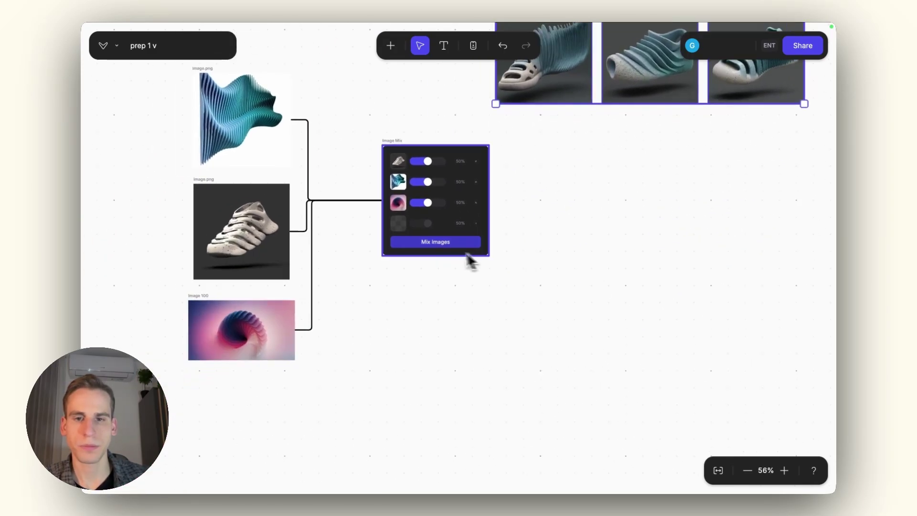
{"action": "left_click", "coordinate": [442, 244]}
{"action": "scroll", "coordinate": [379, 334], "scroll_direction": "right", "scroll_amount": 2}
{"action": "scroll", "coordinate": [378, 334], "scroll_direction": "up", "scroll_amount": 1}
{"action": "scroll", "coordinate": [408, 375], "scroll_direction": "up", "scroll_amount": 1}
{"action": "left_click", "coordinate": [408, 375]}
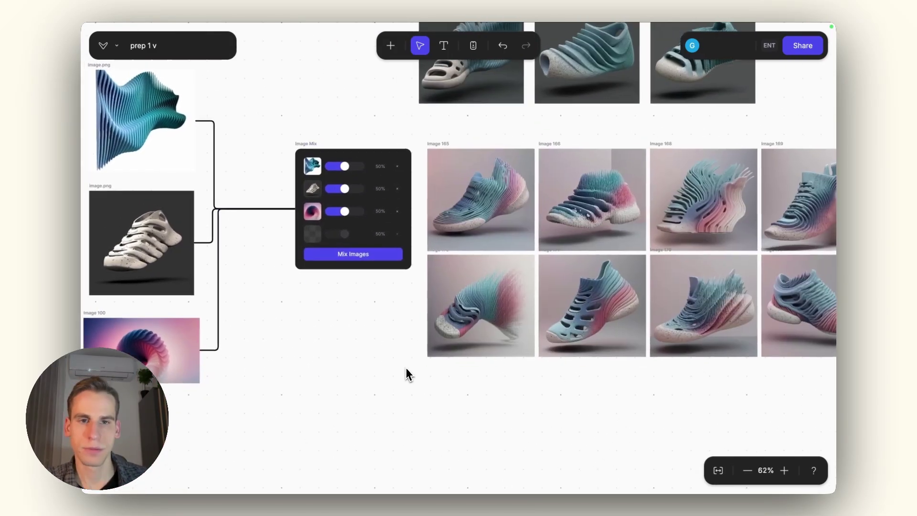
{"action": "scroll", "coordinate": [410, 377], "scroll_direction": "up", "scroll_amount": 1}
{"action": "scroll", "coordinate": [391, 344], "scroll_direction": "right", "scroll_amount": 2}
{"action": "scroll", "coordinate": [382, 335], "scroll_direction": "up", "scroll_amount": 1}
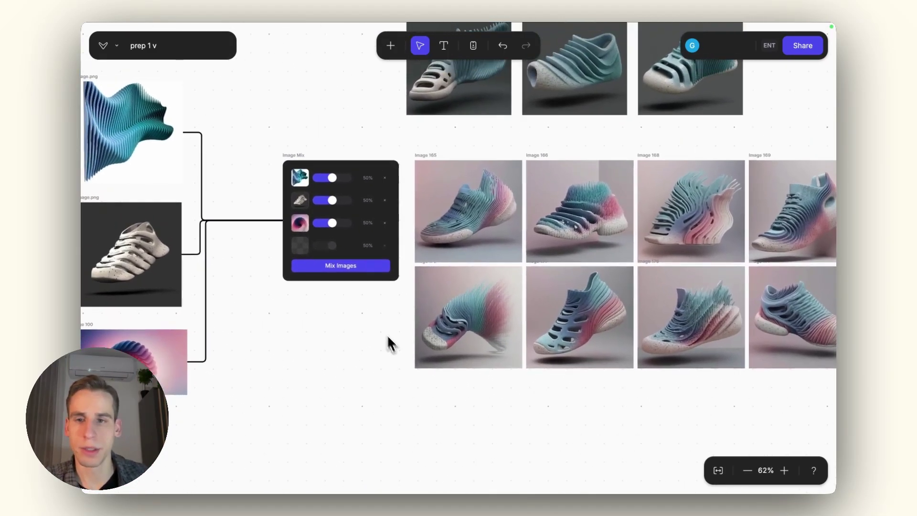
{"action": "scroll", "coordinate": [344, 328], "scroll_direction": "down", "scroll_amount": 2}
{"action": "scroll", "coordinate": [359, 334], "scroll_direction": "left", "scroll_amount": 1}
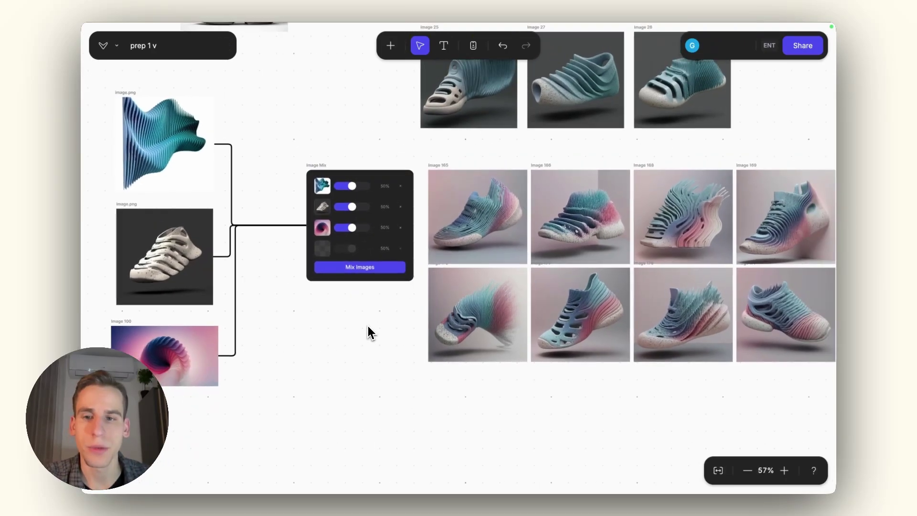
{"action": "scroll", "coordinate": [381, 342], "scroll_direction": "right", "scroll_amount": 5}
{"action": "scroll", "coordinate": [518, 248], "scroll_direction": "up", "scroll_amount": 4}
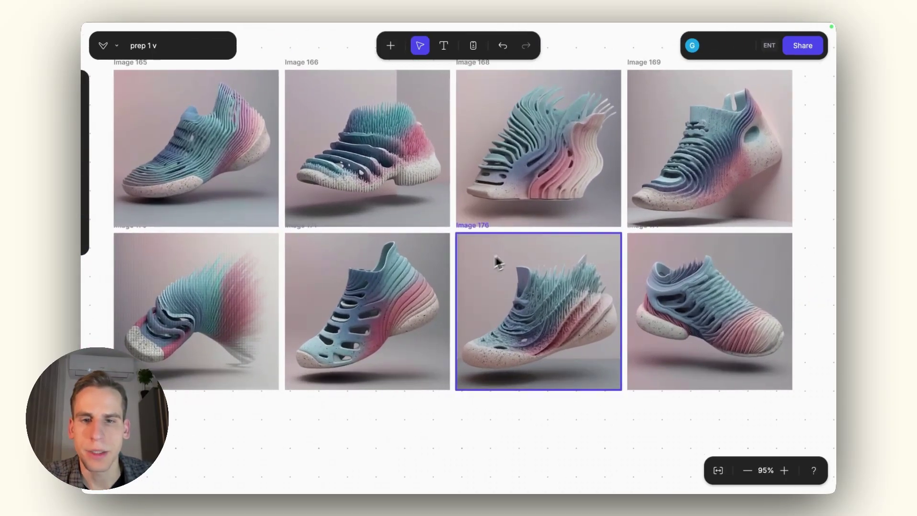
{"action": "scroll", "coordinate": [497, 259], "scroll_direction": "left", "scroll_amount": 2}
{"action": "scroll", "coordinate": [500, 261], "scroll_direction": "down", "scroll_amount": 4}
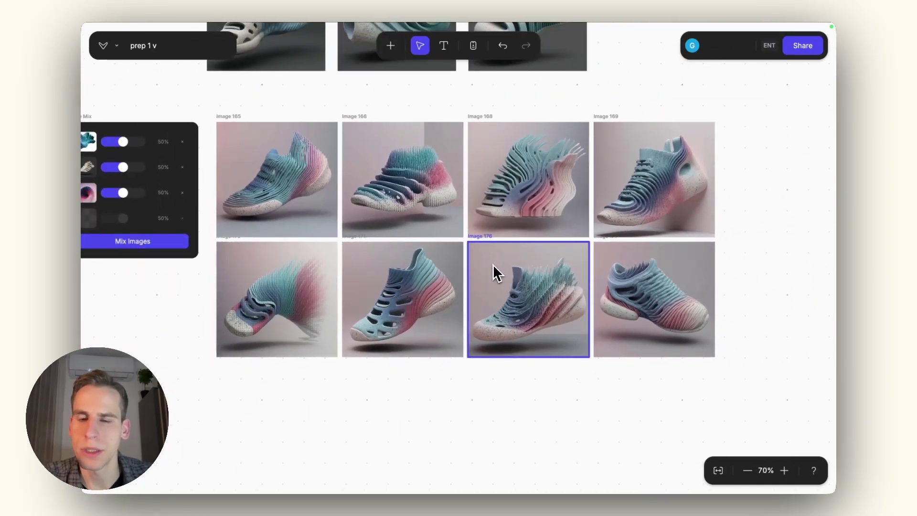
{"action": "scroll", "coordinate": [502, 363], "scroll_direction": "right", "scroll_amount": 3}
{"action": "scroll", "coordinate": [500, 401], "scroll_direction": "up", "scroll_amount": 1}
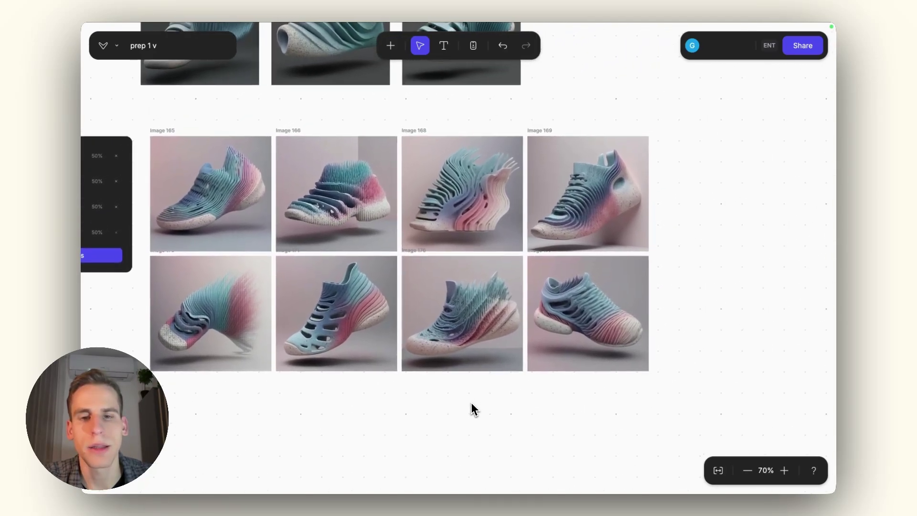
{"action": "scroll", "coordinate": [437, 410], "scroll_direction": "left", "scroll_amount": 10}
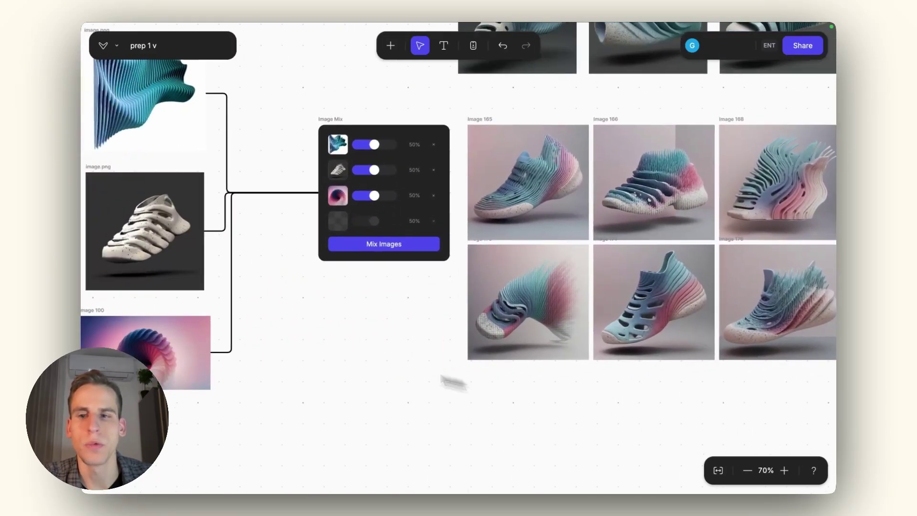
{"action": "scroll", "coordinate": [524, 436], "scroll_direction": "left", "scroll_amount": 5}
{"action": "scroll", "coordinate": [524, 437], "scroll_direction": "up", "scroll_amount": 2}
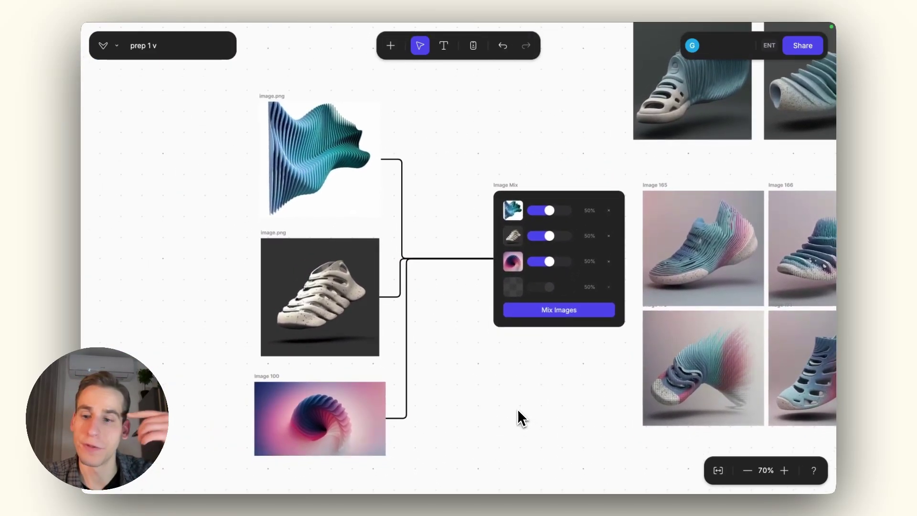
{"action": "scroll", "coordinate": [481, 386], "scroll_direction": "up", "scroll_amount": 2}
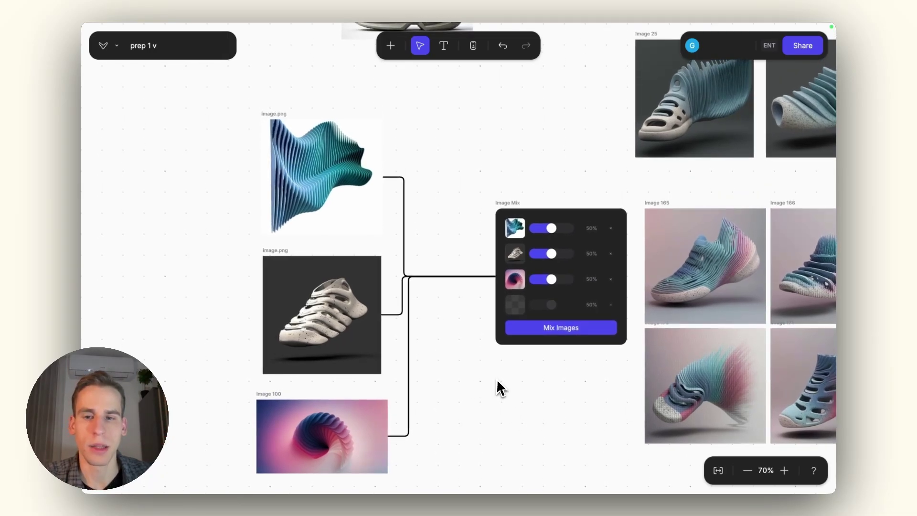
{"action": "scroll", "coordinate": [511, 388], "scroll_direction": "right", "scroll_amount": 1}
Step: Bring the shoe grid into view and select the eight newly generated sneakers
{"action": "left_click_drag", "start_coordinate": [529, 389], "coordinate": [272, 317]}
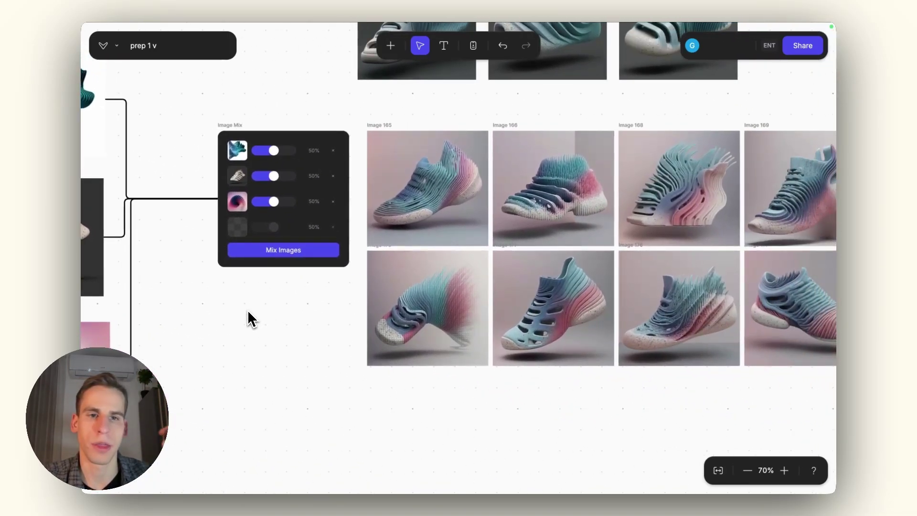
{"action": "scroll", "coordinate": [563, 414], "scroll_direction": "right", "scroll_amount": 3}
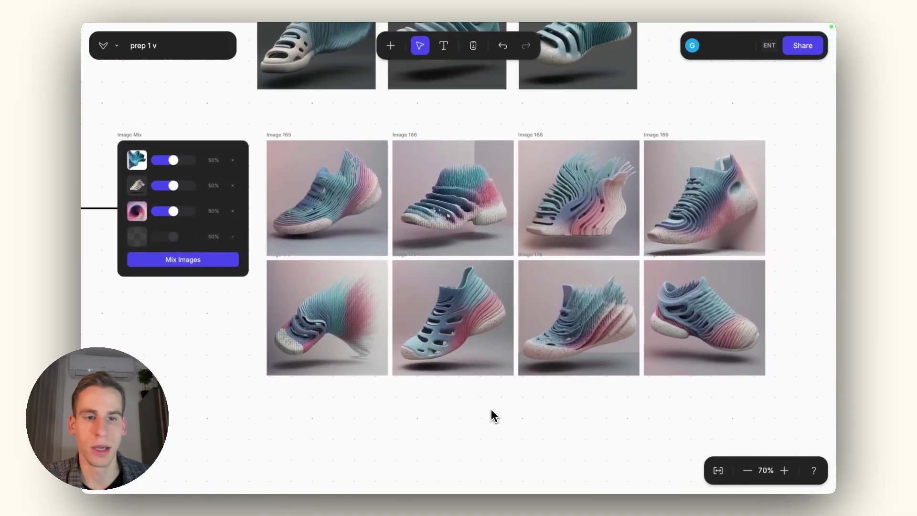
{"action": "scroll", "coordinate": [492, 409], "scroll_direction": "down", "scroll_amount": 5}
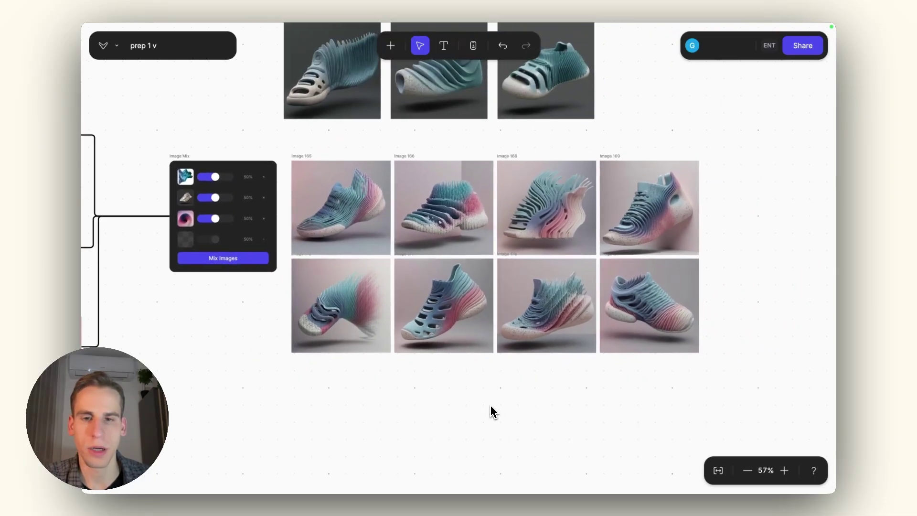
{"action": "scroll", "coordinate": [507, 373], "scroll_direction": "right", "scroll_amount": 4}
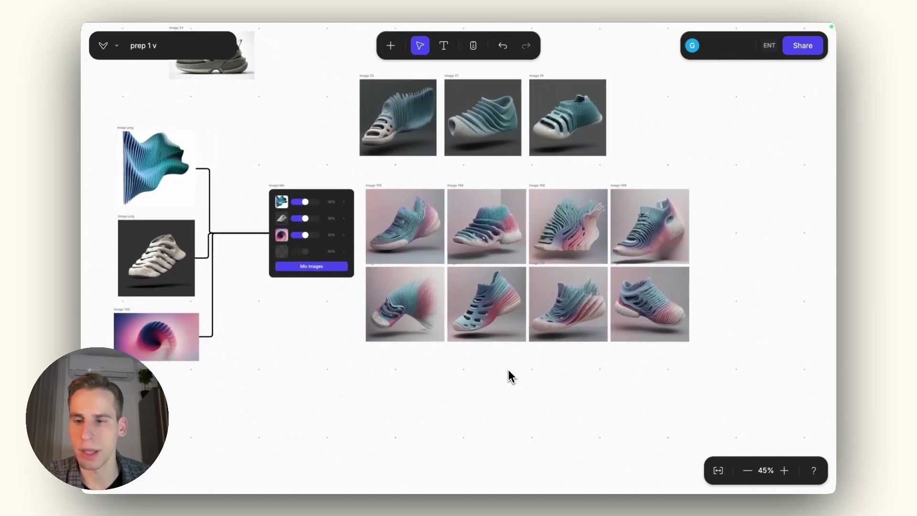
{"action": "left_click_drag", "start_coordinate": [307, 369], "coordinate": [625, 196]}
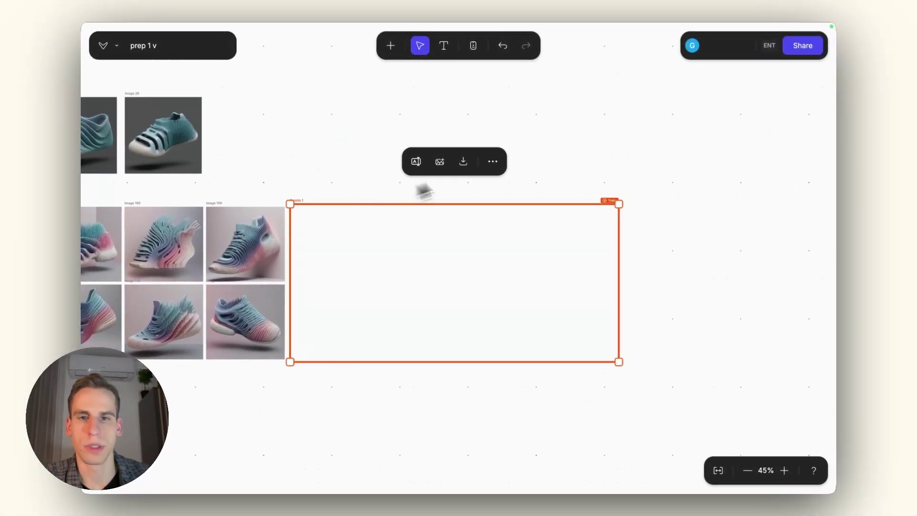
Step: Rename the new training palette Palette 1 to 'Organic footwear 1'
{"action": "scroll", "coordinate": [434, 187], "scroll_direction": "left", "scroll_amount": 1}
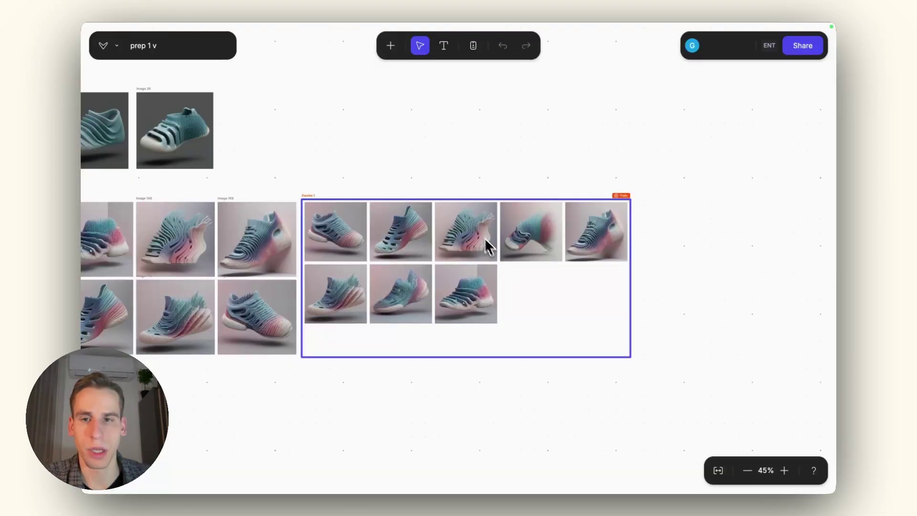
{"action": "left_click", "coordinate": [479, 195]}
{"action": "scroll", "coordinate": [485, 191], "scroll_direction": "up", "scroll_amount": 3}
{"action": "scroll", "coordinate": [538, 191], "scroll_direction": "right", "scroll_amount": 2}
{"action": "left_click", "coordinate": [627, 201]}
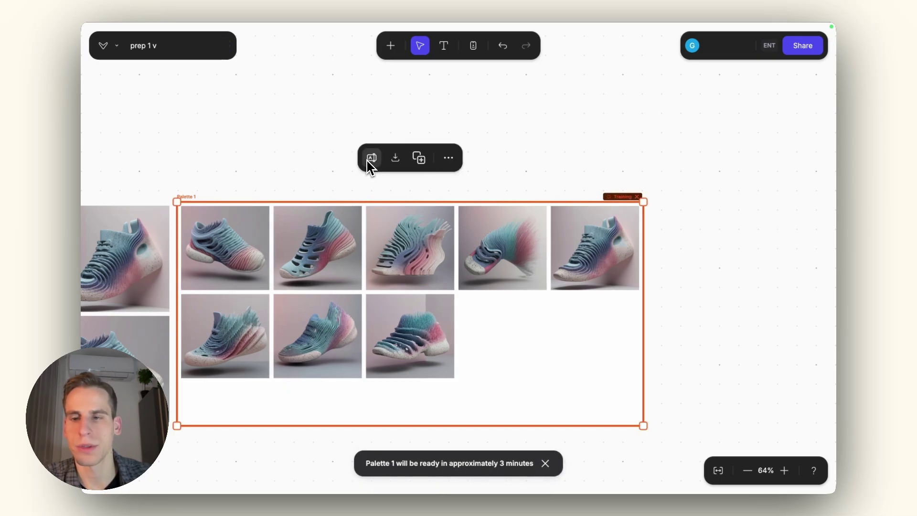
{"action": "left_click", "coordinate": [370, 160]}
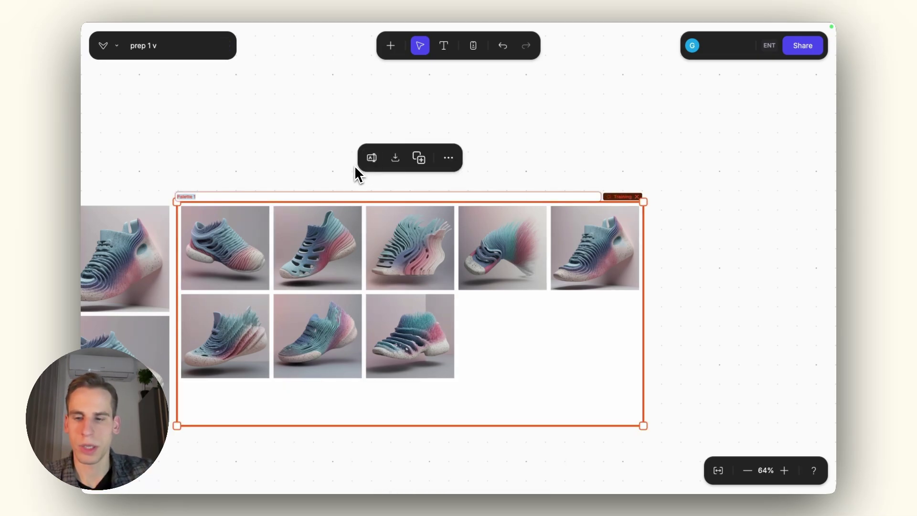
{"action": "key", "text": "Return"}
{"action": "scroll", "coordinate": [524, 176], "scroll_direction": "down", "scroll_amount": 5}
{"action": "scroll", "coordinate": [459, 202], "scroll_direction": "left", "scroll_amount": 5}
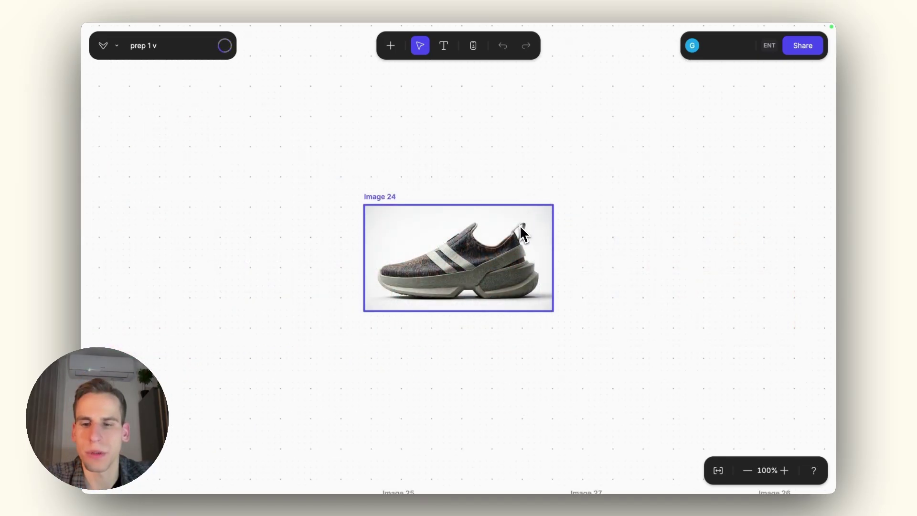
Step: Attach a new Prompt node to the Image 24 sneaker
{"action": "scroll", "coordinate": [524, 234], "scroll_direction": "down", "scroll_amount": 2}
{"action": "scroll", "coordinate": [520, 234], "scroll_direction": "right", "scroll_amount": 5}
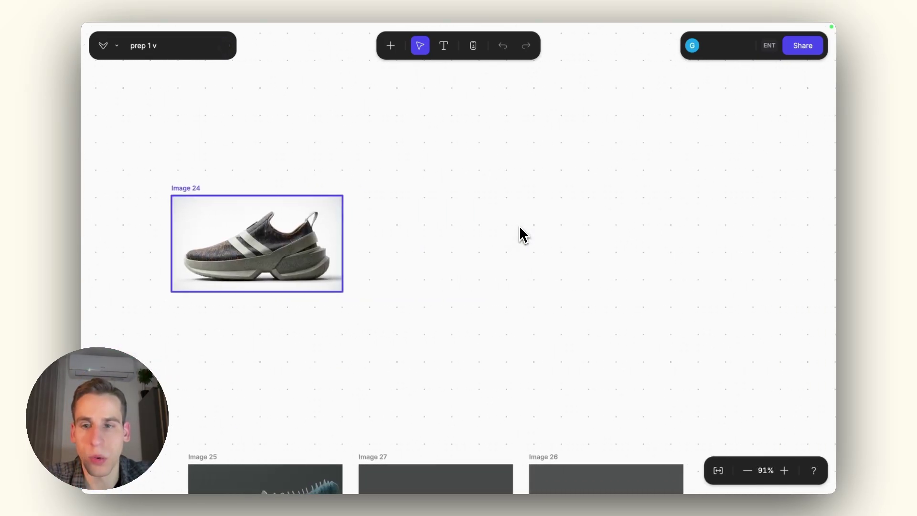
{"action": "scroll", "coordinate": [363, 225], "scroll_direction": "left", "scroll_amount": 2}
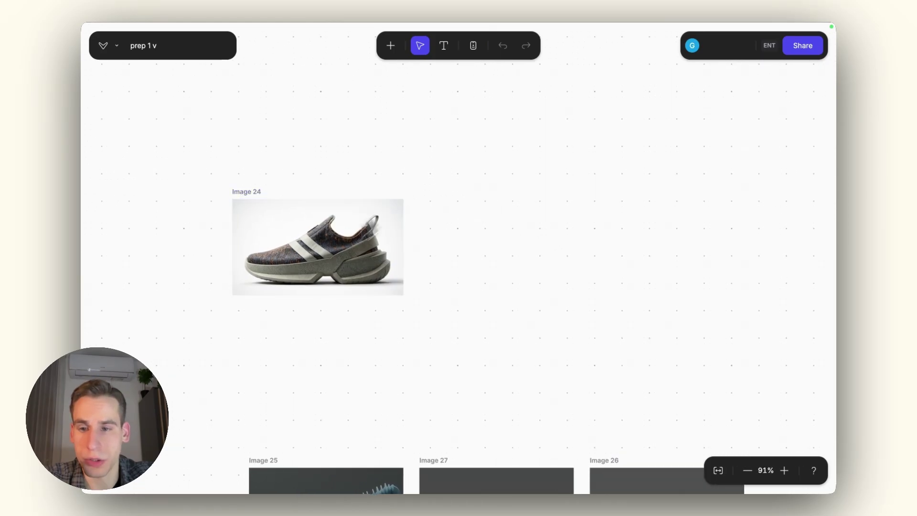
{"action": "left_click", "coordinate": [359, 262]}
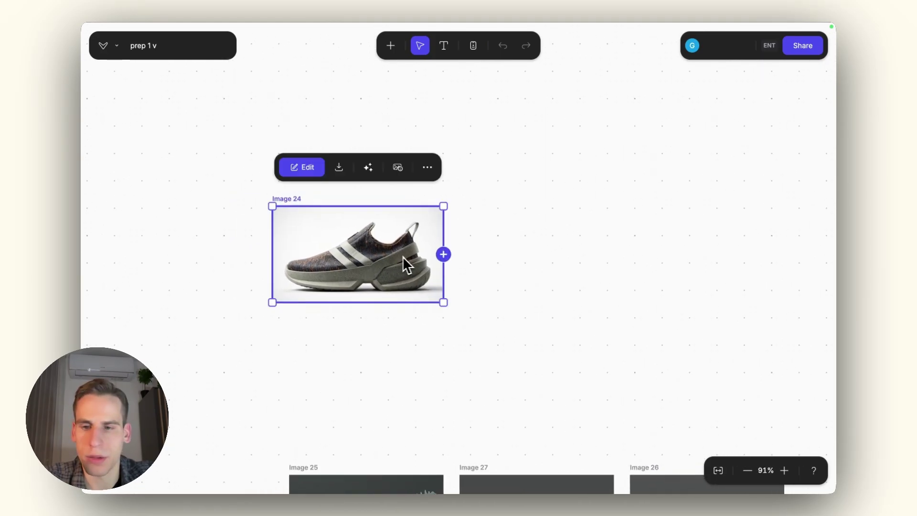
{"action": "left_click_drag", "start_coordinate": [443, 254], "coordinate": [515, 265]}
{"action": "scroll", "coordinate": [563, 251], "scroll_direction": "up", "scroll_amount": 2}
{"action": "scroll", "coordinate": [568, 252], "scroll_direction": "right", "scroll_amount": 3}
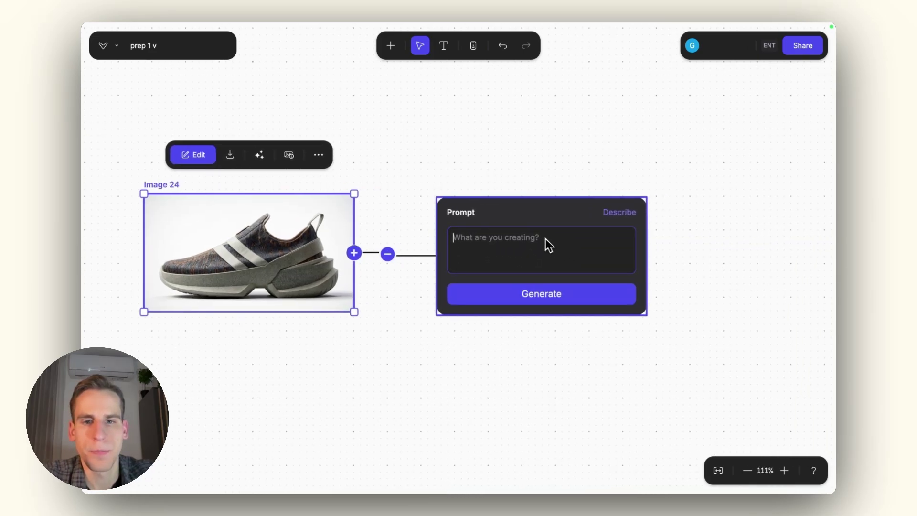
Step: Use the Organic footwear 1 palette and batch drawing influence at 100, 75, 50 and 25%
{"action": "left_click", "coordinate": [541, 214]}
{"action": "left_click", "coordinate": [540, 124]}
{"action": "scroll", "coordinate": [514, 267], "scroll_direction": "down", "scroll_amount": 5}
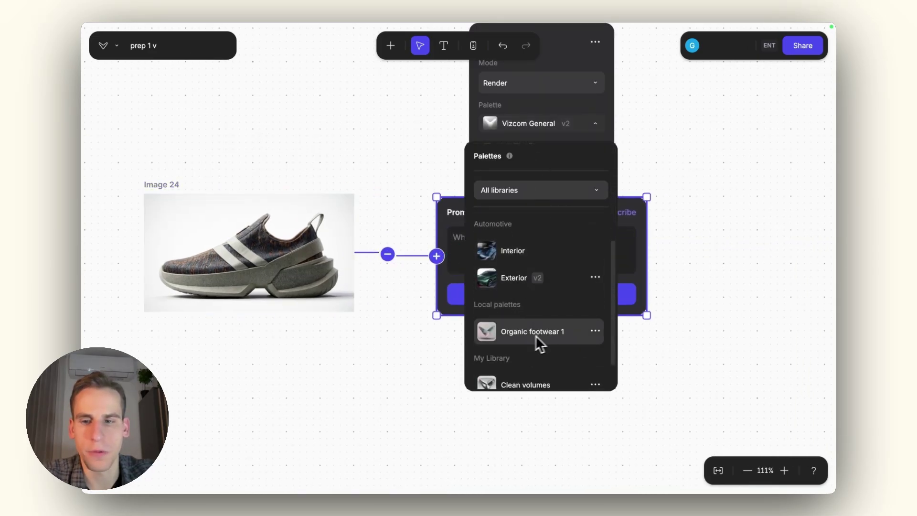
{"action": "left_click", "coordinate": [548, 339]}
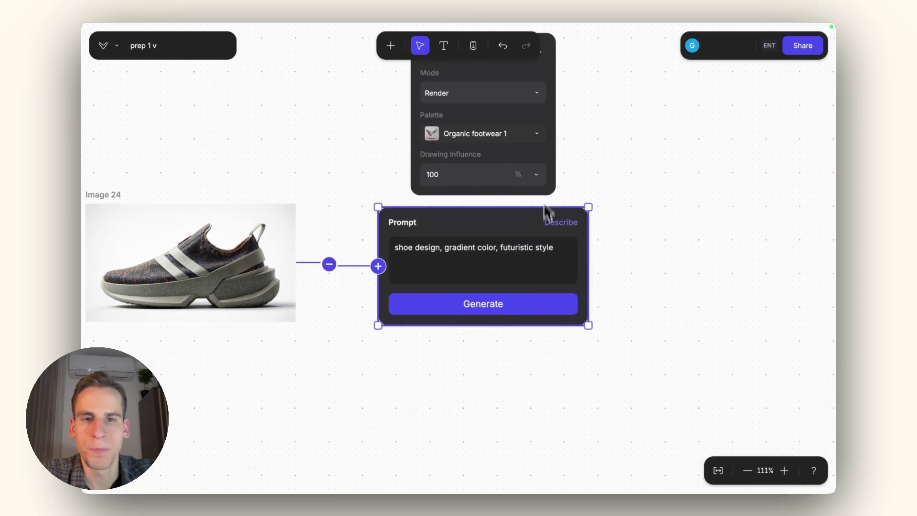
{"action": "left_click", "coordinate": [539, 176]}
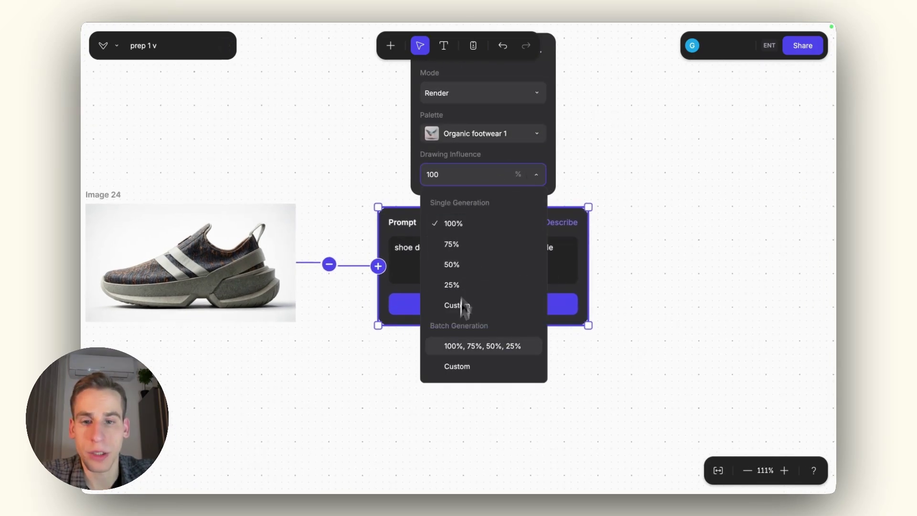
{"action": "left_click", "coordinate": [487, 348]}
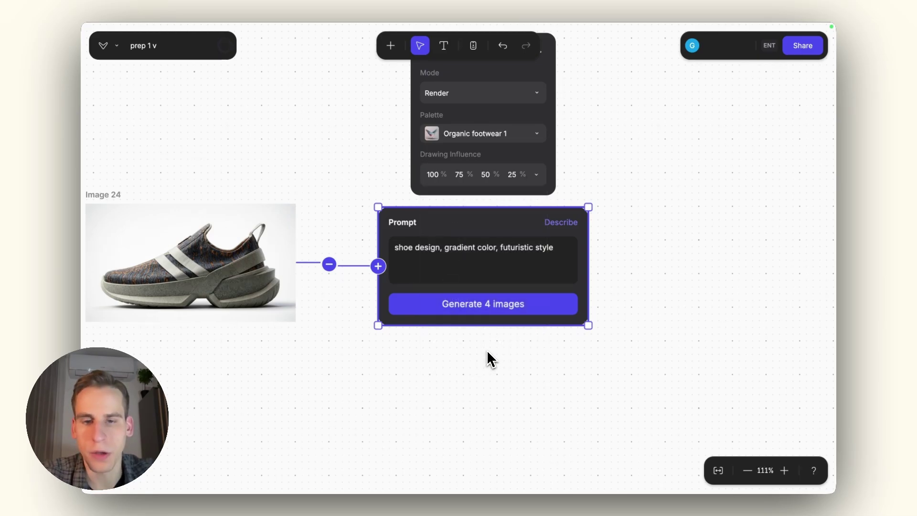
{"action": "scroll", "coordinate": [486, 353], "scroll_direction": "down", "scroll_amount": 5}
{"action": "scroll", "coordinate": [487, 352], "scroll_direction": "right", "scroll_amount": 2}
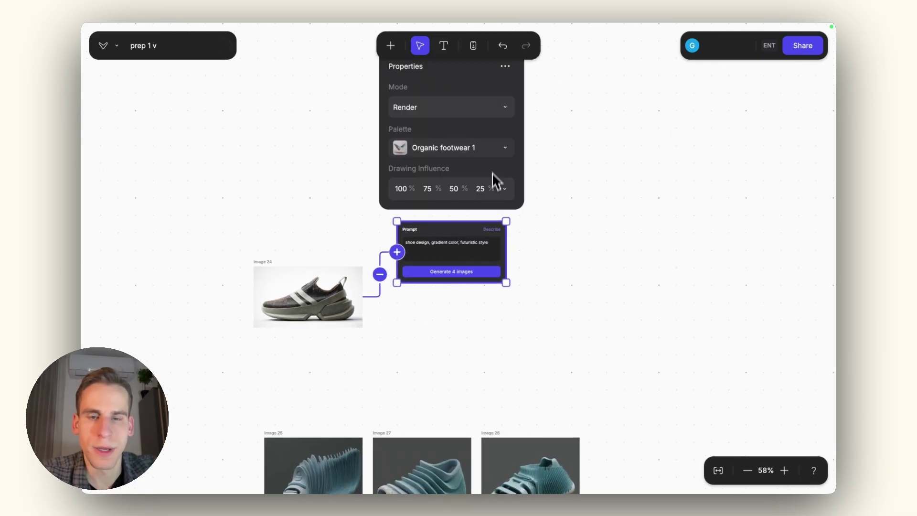
Step: Generate four Render-mode images of the Image 24 sneaker in the Organic footwear 1 palette
{"action": "scroll", "coordinate": [449, 249], "scroll_direction": "up", "scroll_amount": 5}
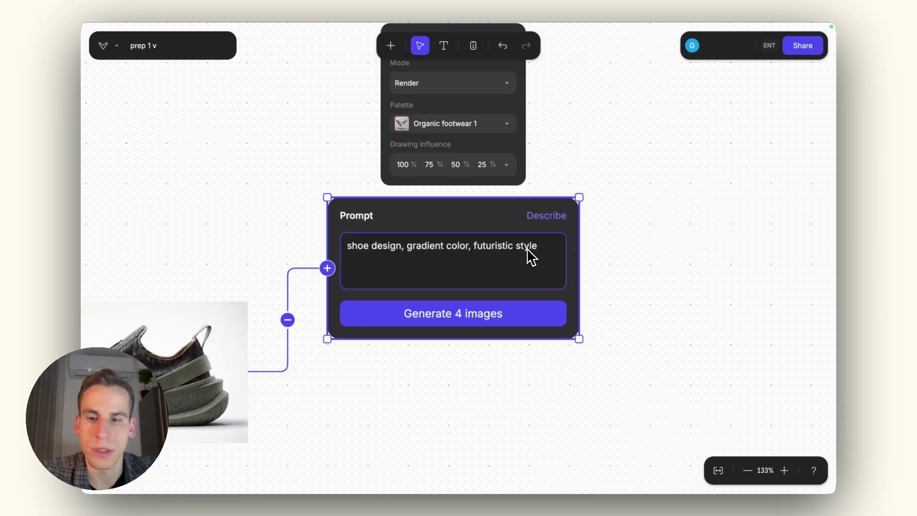
{"action": "scroll", "coordinate": [472, 346], "scroll_direction": "down", "scroll_amount": 5}
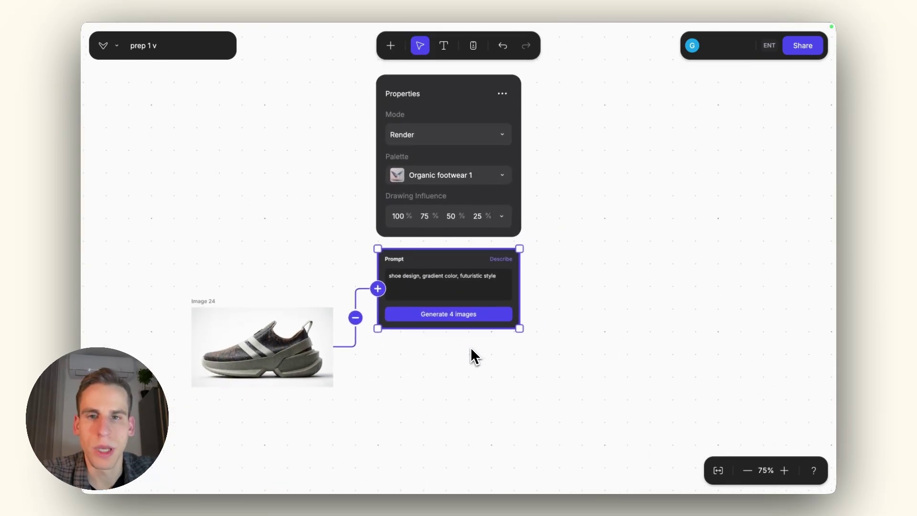
{"action": "scroll", "coordinate": [471, 347], "scroll_direction": "down", "scroll_amount": 2}
{"action": "left_click", "coordinate": [454, 286]}
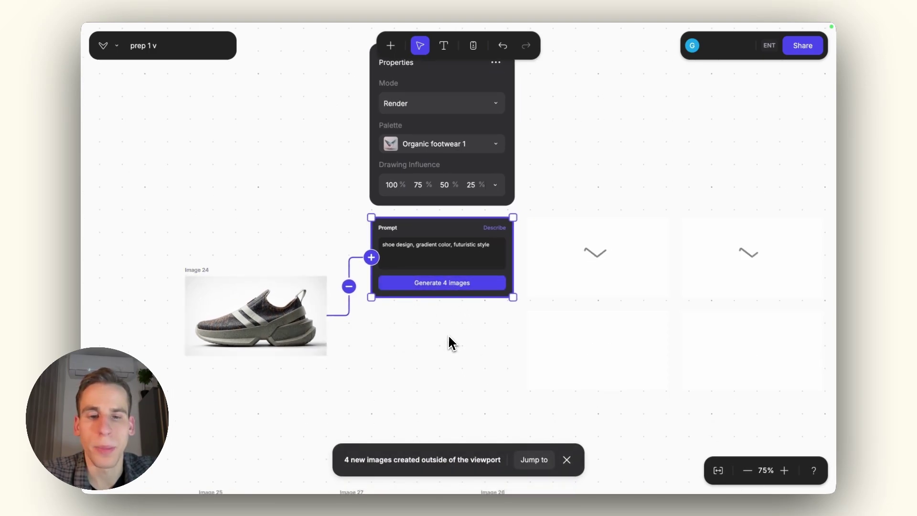
Step: Select Image 24 and pan across the pastel pink-and-blue gradient renders to inspect them
{"action": "scroll", "coordinate": [451, 342], "scroll_direction": "right", "scroll_amount": 2}
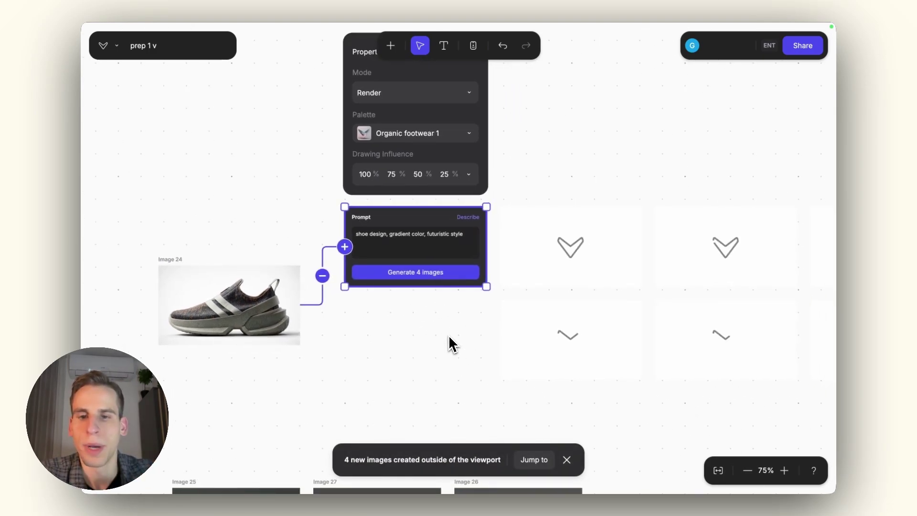
{"action": "scroll", "coordinate": [452, 344], "scroll_direction": "right", "scroll_amount": 2}
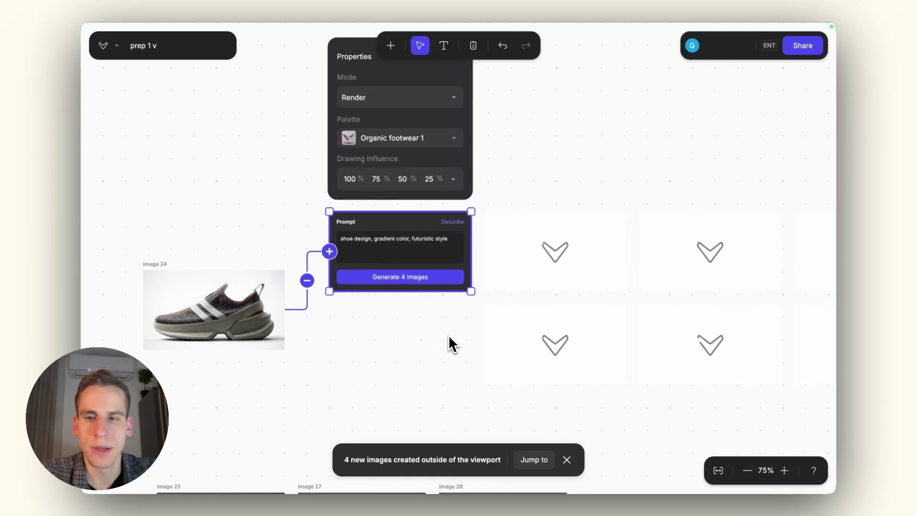
{"action": "scroll", "coordinate": [382, 334], "scroll_direction": "left", "scroll_amount": 3}
{"action": "left_click", "coordinate": [301, 320]}
{"action": "scroll", "coordinate": [307, 323], "scroll_direction": "up", "scroll_amount": 5}
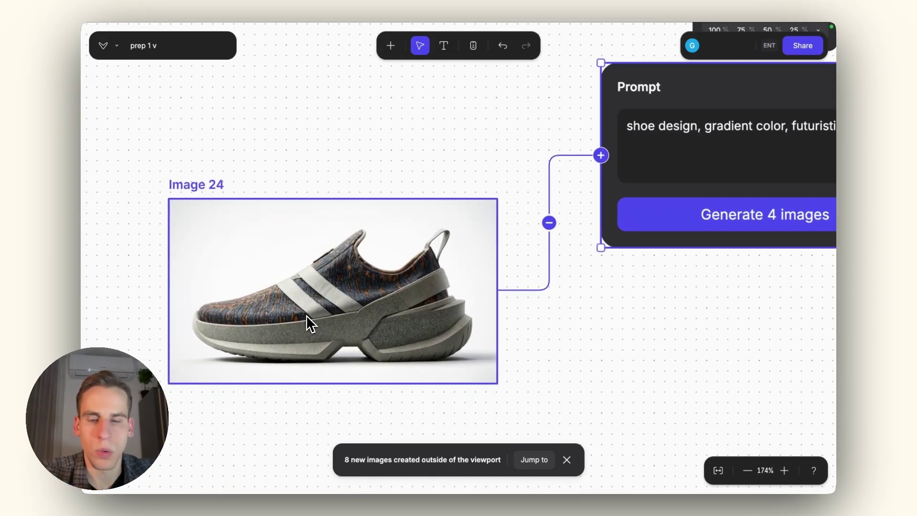
{"action": "scroll", "coordinate": [544, 326], "scroll_direction": "down", "scroll_amount": 2}
{"action": "scroll", "coordinate": [545, 325], "scroll_direction": "right", "scroll_amount": 3}
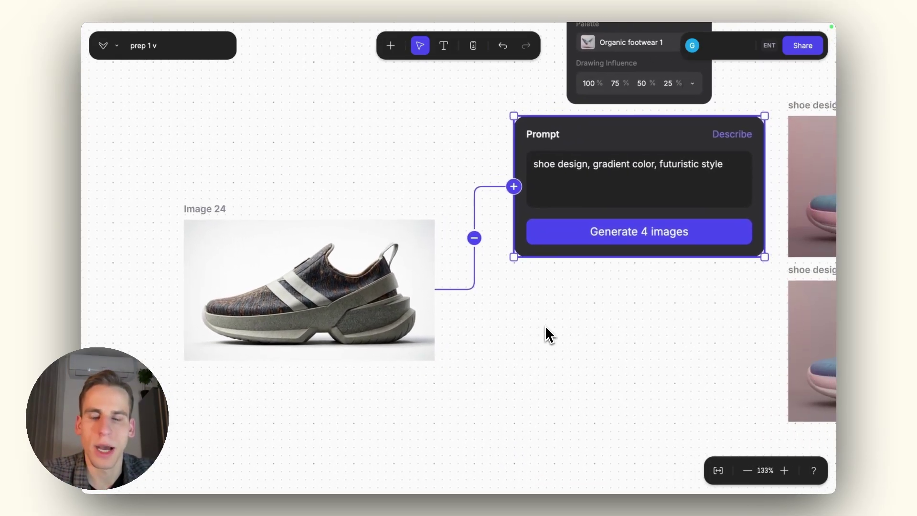
{"action": "scroll", "coordinate": [546, 326], "scroll_direction": "right", "scroll_amount": 5}
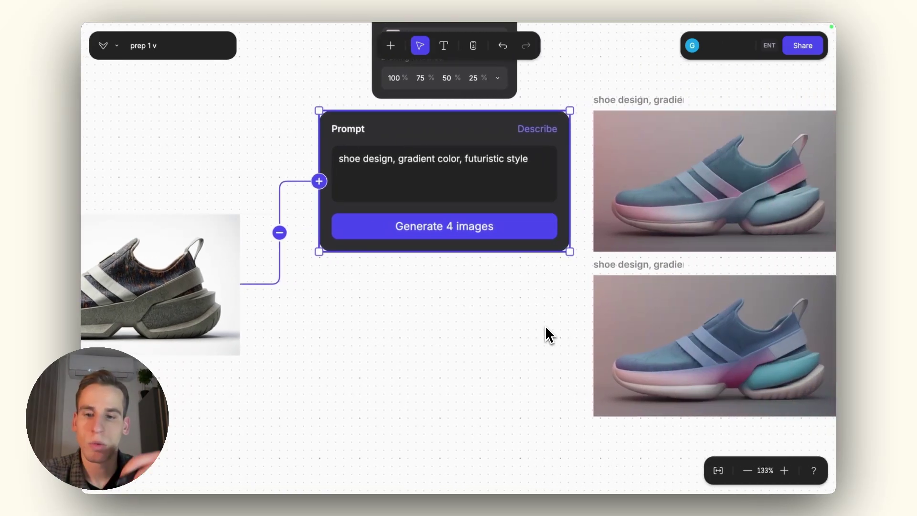
{"action": "scroll", "coordinate": [546, 325], "scroll_direction": "down", "scroll_amount": 2}
{"action": "scroll", "coordinate": [546, 325], "scroll_direction": "right", "scroll_amount": 10}
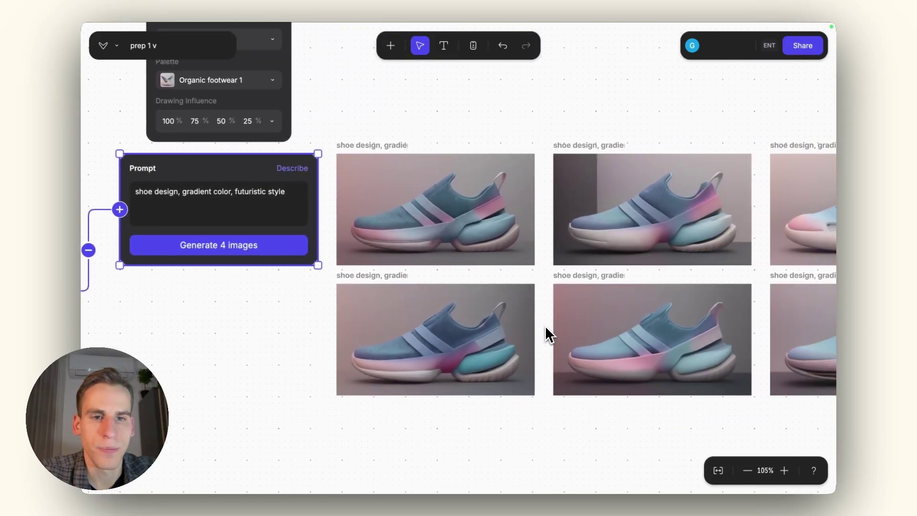
{"action": "scroll", "coordinate": [546, 326], "scroll_direction": "right", "scroll_amount": 6}
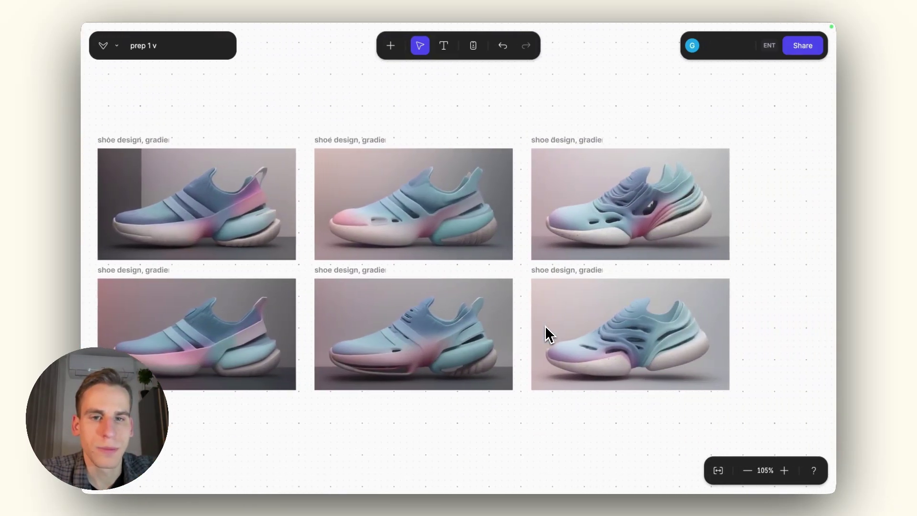
{"action": "scroll", "coordinate": [545, 325], "scroll_direction": "left", "scroll_amount": 9}
Step: Switch the prompt node to Refine mode and generate four refined images of Image 24
{"action": "scroll", "coordinate": [546, 325], "scroll_direction": "down", "scroll_amount": 2}
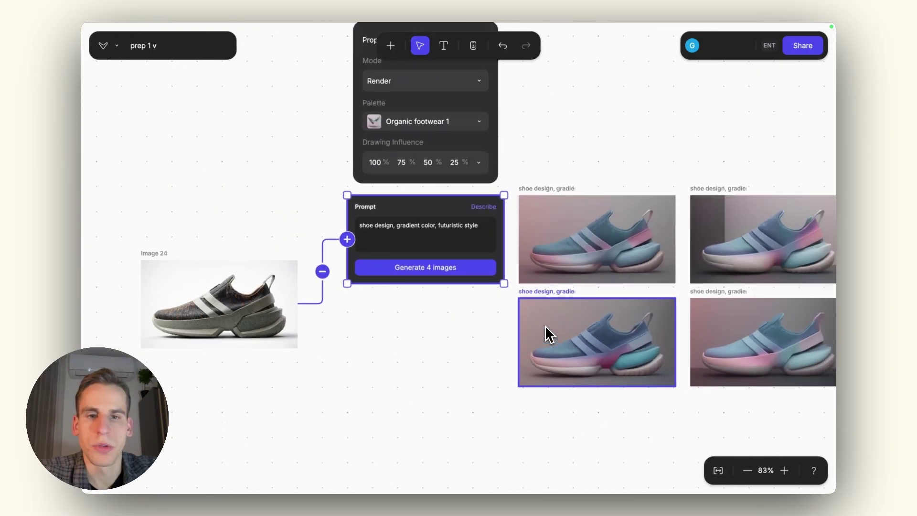
{"action": "left_click_drag", "start_coordinate": [444, 274], "coordinate": [443, 149]}
{"action": "scroll", "coordinate": [441, 149], "scroll_direction": "up", "scroll_amount": 3}
{"action": "left_click", "coordinate": [436, 138]}
{"action": "left_click", "coordinate": [424, 154]}
{"action": "left_click_drag", "start_coordinate": [436, 261], "coordinate": [434, 243]}
{"action": "left_click", "coordinate": [430, 298]}
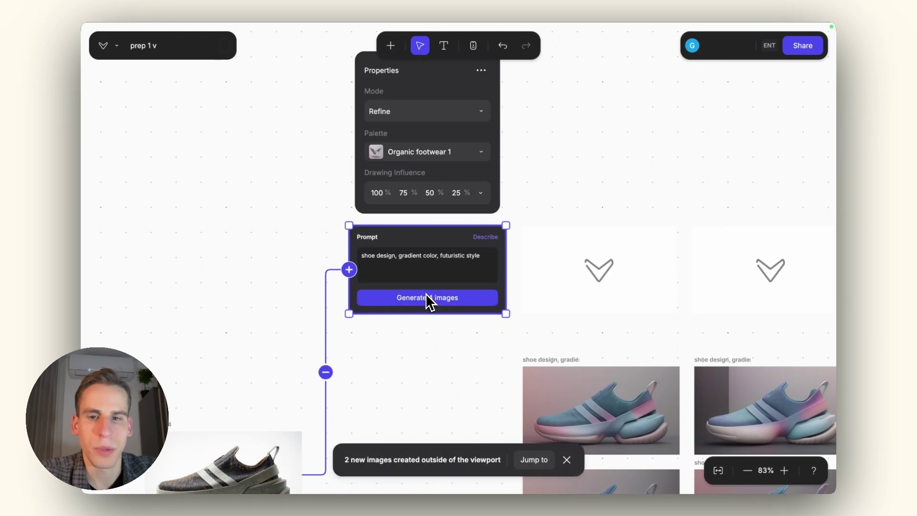
Step: Lower the drawing influence values to 30, 55, 50 and 35 and generate four new images
{"action": "scroll", "coordinate": [478, 325], "scroll_direction": "right", "scroll_amount": 4}
{"action": "scroll", "coordinate": [497, 330], "scroll_direction": "left", "scroll_amount": 1}
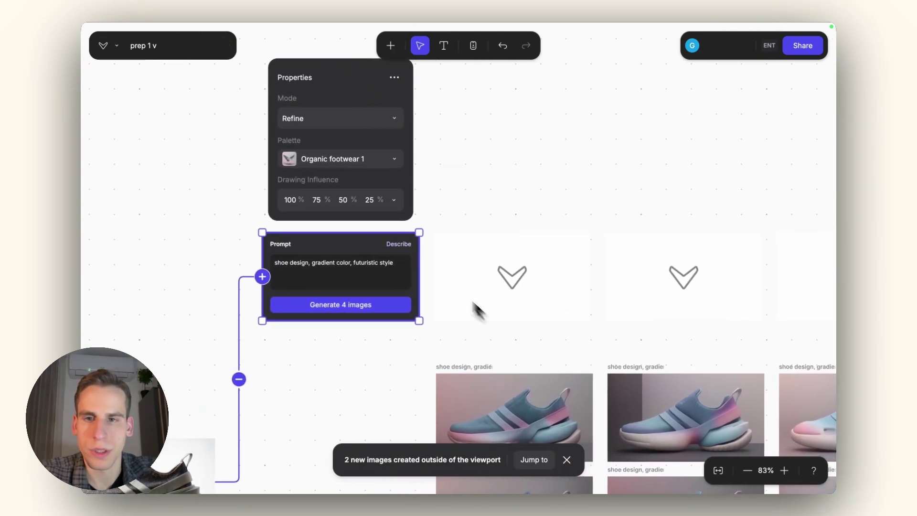
{"action": "left_click", "coordinate": [314, 202]}
{"action": "type", "text": "55"}
{"action": "left_click", "coordinate": [317, 206]}
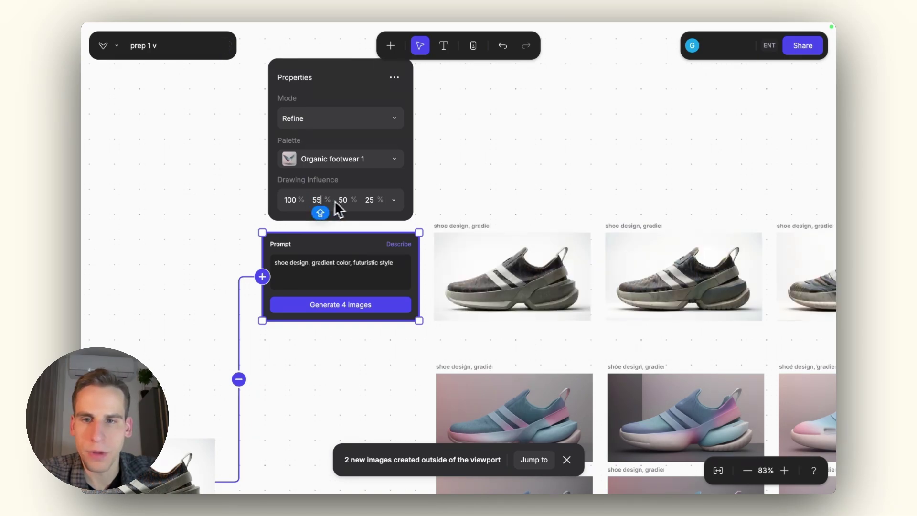
{"action": "left_click", "coordinate": [369, 202]}
{"action": "type", "text": "35"}
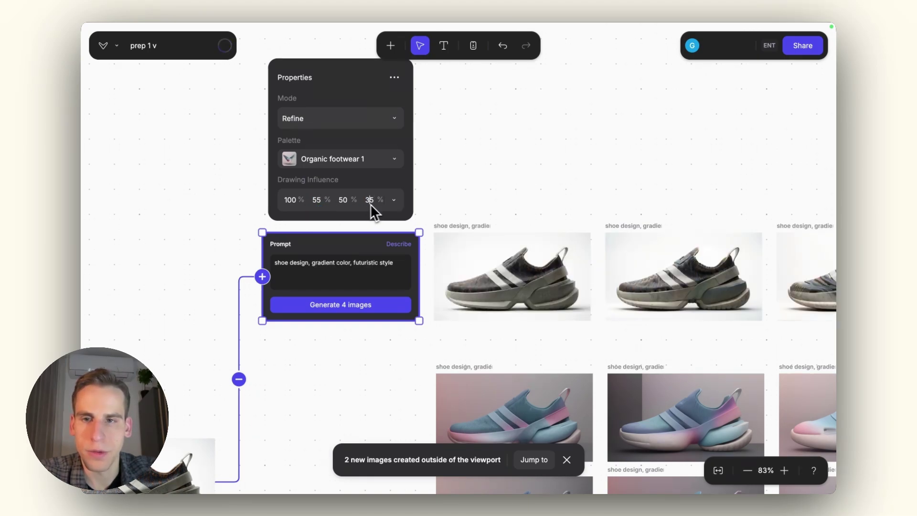
{"action": "left_click", "coordinate": [286, 203]}
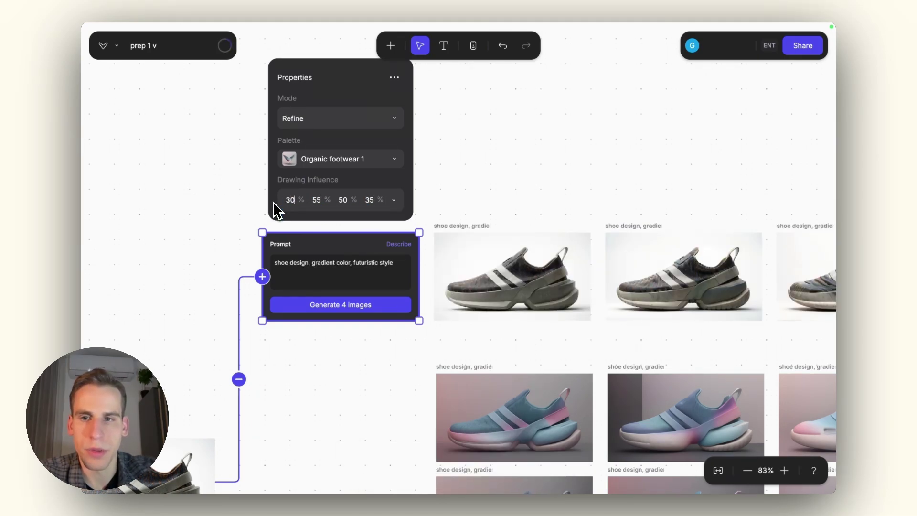
{"action": "type", "text": "30"}
{"action": "left_click", "coordinate": [390, 302]}
{"action": "left_click_drag", "start_coordinate": [379, 262], "coordinate": [359, 130]}
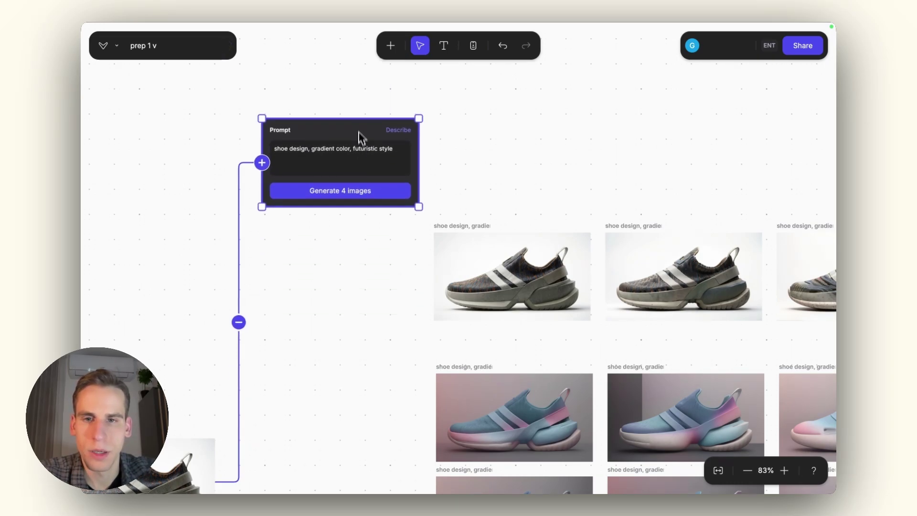
{"action": "left_click", "coordinate": [351, 187]}
Step: Pan across the new grey woven-fabric shoe variants and select them to inspect them
{"action": "scroll", "coordinate": [526, 280], "scroll_direction": "up", "scroll_amount": 5}
{"action": "scroll", "coordinate": [526, 281], "scroll_direction": "down", "scroll_amount": 1}
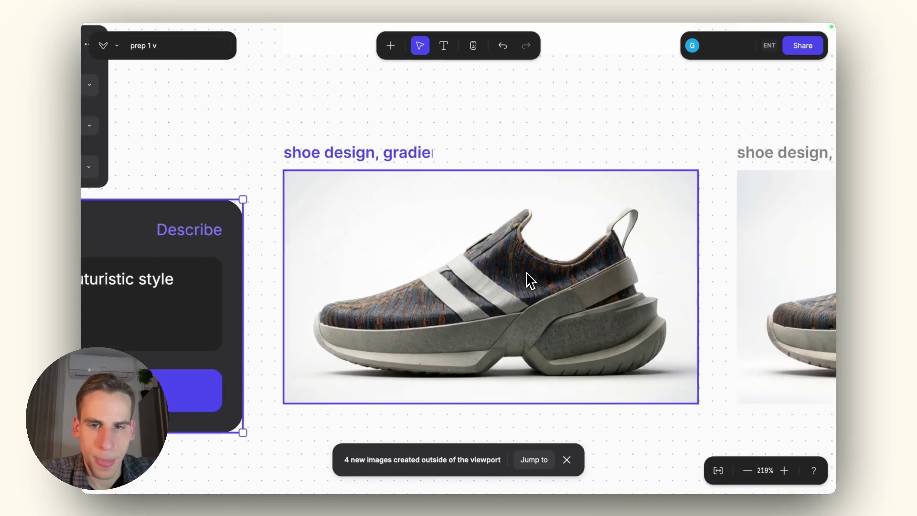
{"action": "scroll", "coordinate": [526, 280], "scroll_direction": "right", "scroll_amount": 3}
{"action": "scroll", "coordinate": [526, 271], "scroll_direction": "right", "scroll_amount": 10}
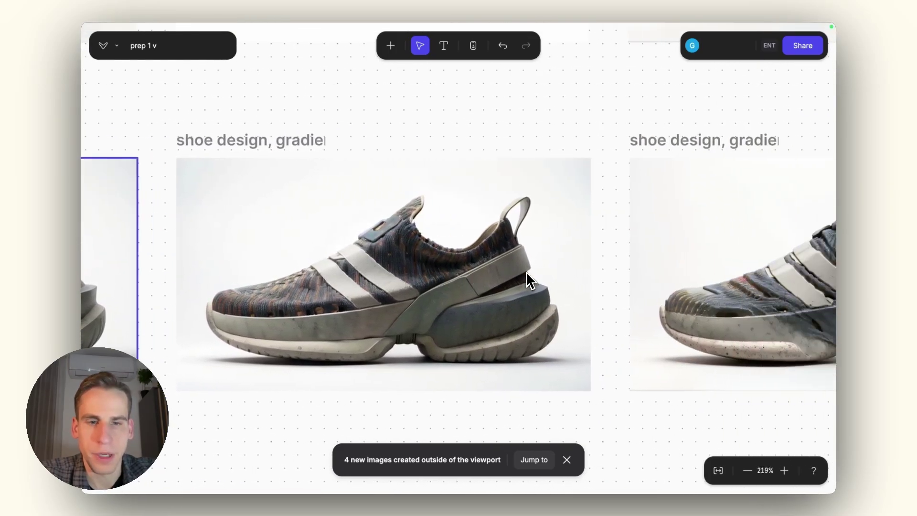
{"action": "left_click", "coordinate": [526, 272]}
{"action": "scroll", "coordinate": [526, 268], "scroll_direction": "up", "scroll_amount": 3}
{"action": "scroll", "coordinate": [526, 268], "scroll_direction": "down", "scroll_amount": 4}
{"action": "scroll", "coordinate": [525, 267], "scroll_direction": "right", "scroll_amount": 3}
{"action": "left_click", "coordinate": [525, 267]}
{"action": "scroll", "coordinate": [525, 267], "scroll_direction": "right", "scroll_amount": 1}
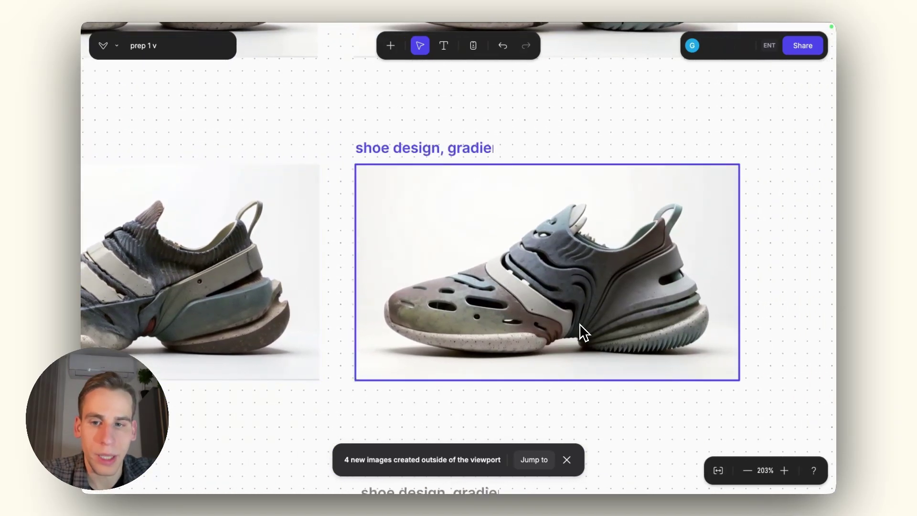
Step: Pan and zoom around the board to find the top-left pink-and-blue gradient shoe render
{"action": "scroll", "coordinate": [580, 323], "scroll_direction": "up", "scroll_amount": 5}
{"action": "scroll", "coordinate": [580, 323], "scroll_direction": "left", "scroll_amount": 5}
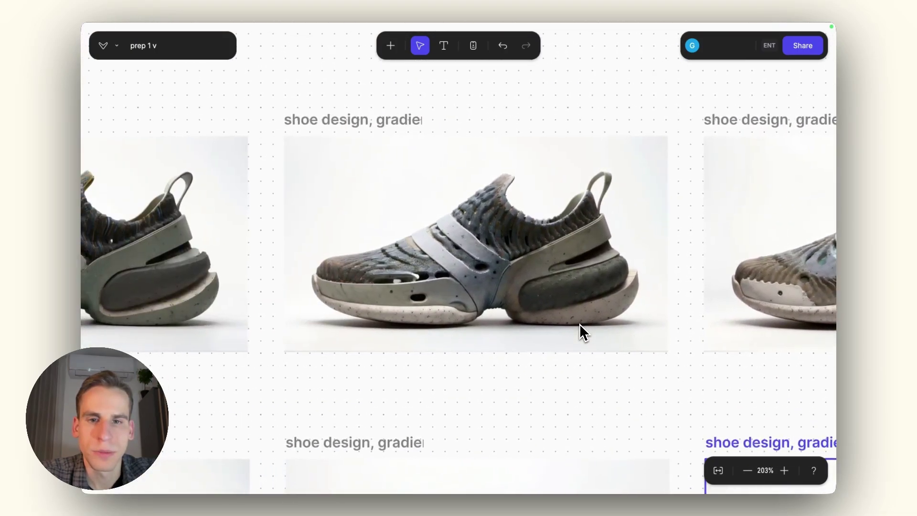
{"action": "scroll", "coordinate": [581, 323], "scroll_direction": "left", "scroll_amount": 7}
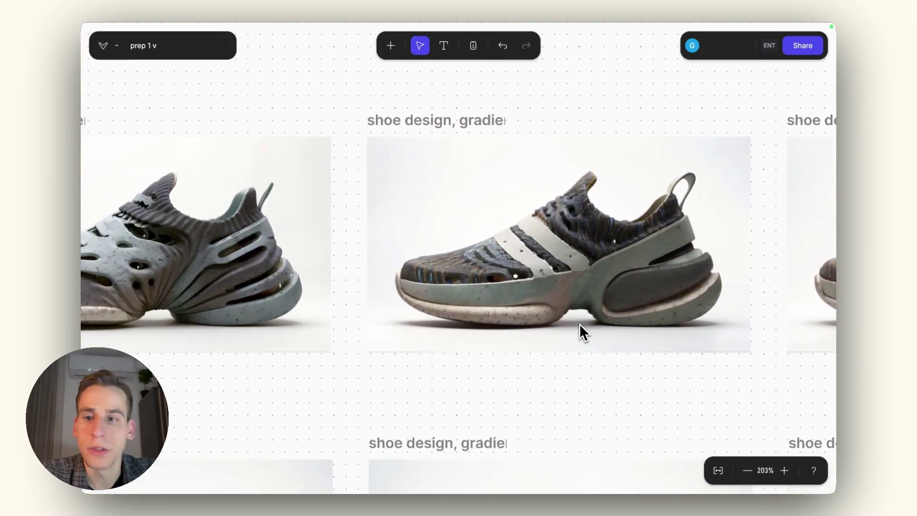
{"action": "scroll", "coordinate": [580, 323], "scroll_direction": "right", "scroll_amount": 1}
{"action": "scroll", "coordinate": [580, 323], "scroll_direction": "right", "scroll_amount": 5}
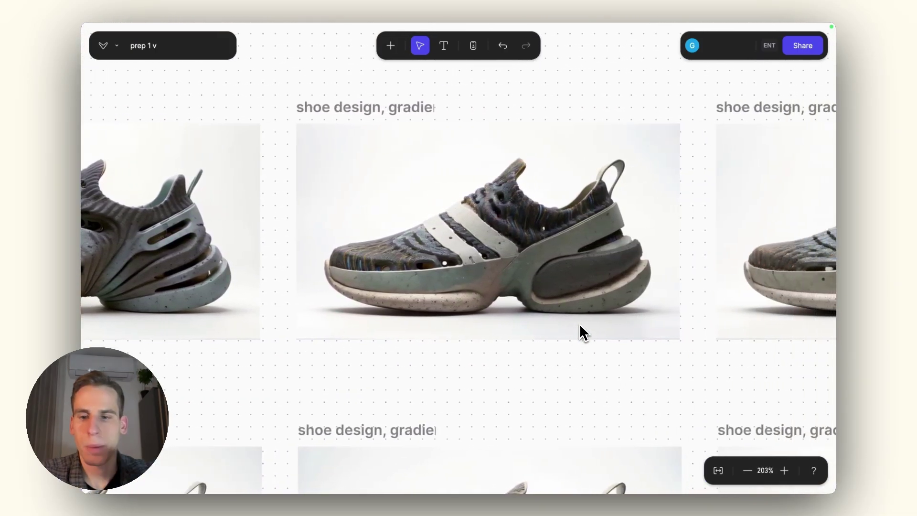
{"action": "scroll", "coordinate": [580, 323], "scroll_direction": "down", "scroll_amount": 5}
{"action": "scroll", "coordinate": [580, 323], "scroll_direction": "down", "scroll_amount": 5}
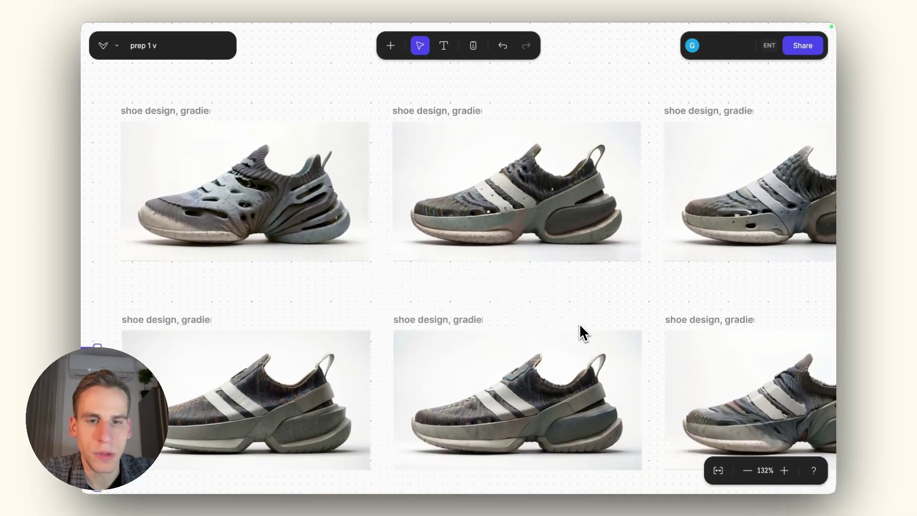
{"action": "scroll", "coordinate": [580, 323], "scroll_direction": "down", "scroll_amount": 5}
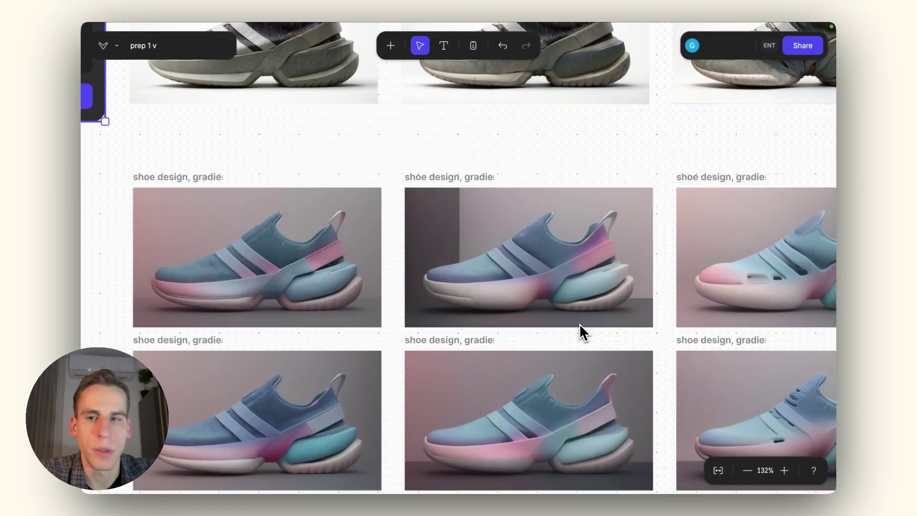
{"action": "scroll", "coordinate": [580, 323], "scroll_direction": "left", "scroll_amount": 5}
{"action": "scroll", "coordinate": [580, 325], "scroll_direction": "down", "scroll_amount": 1, "text": "ctrl"}
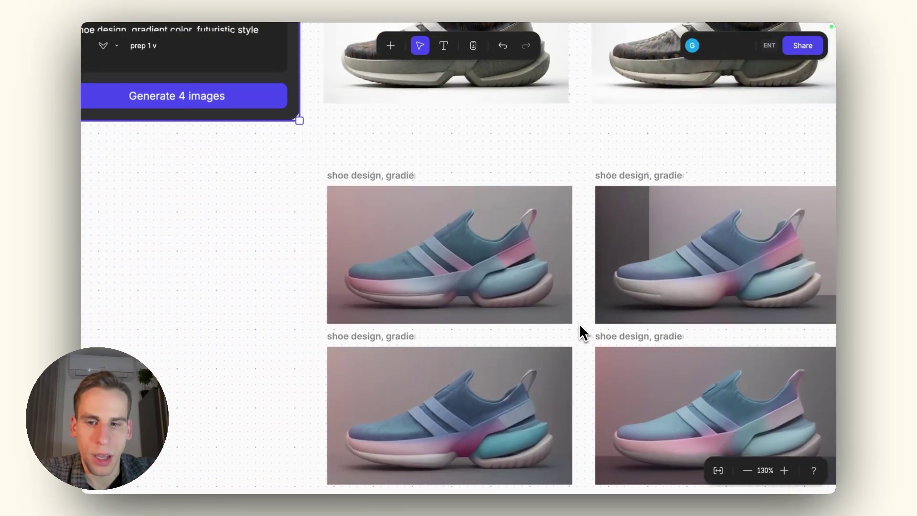
{"action": "scroll", "coordinate": [502, 389], "scroll_direction": "down", "scroll_amount": 1}
{"action": "scroll", "coordinate": [501, 389], "scroll_direction": "right", "scroll_amount": 1}
{"action": "scroll", "coordinate": [503, 394], "scroll_direction": "right", "scroll_amount": 2}
{"action": "scroll", "coordinate": [502, 393], "scroll_direction": "down", "scroll_amount": 1}
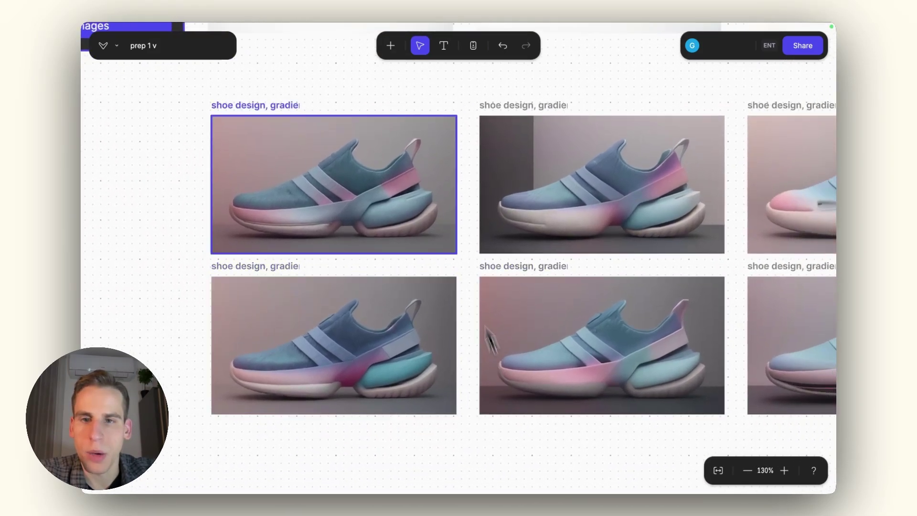
{"action": "scroll", "coordinate": [454, 291], "scroll_direction": "right", "scroll_amount": 8}
{"action": "scroll", "coordinate": [463, 291], "scroll_direction": "right", "scroll_amount": 5}
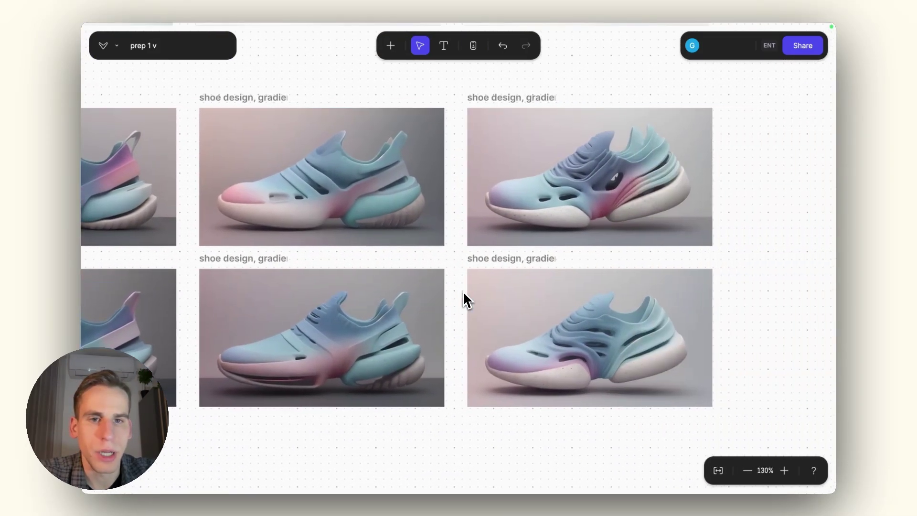
{"action": "scroll", "coordinate": [463, 291], "scroll_direction": "left", "scroll_amount": 10}
{"action": "scroll", "coordinate": [439, 241], "scroll_direction": "left", "scroll_amount": 4}
{"action": "scroll", "coordinate": [434, 212], "scroll_direction": "up", "scroll_amount": 5, "text": "ctrl"}
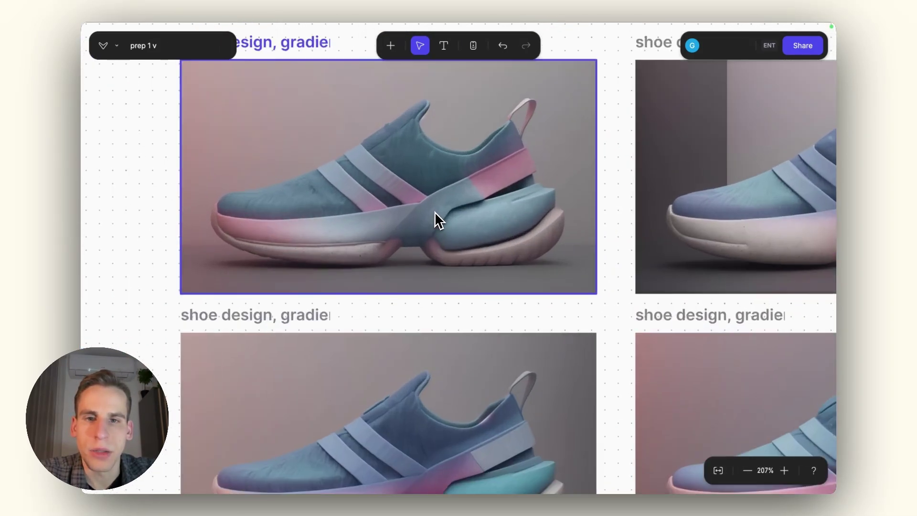
{"action": "scroll", "coordinate": [435, 212], "scroll_direction": "down", "scroll_amount": 2, "text": "ctrl"}
{"action": "scroll", "coordinate": [435, 211], "scroll_direction": "down", "scroll_amount": 3}
{"action": "scroll", "coordinate": [434, 211], "scroll_direction": "left", "scroll_amount": 2}
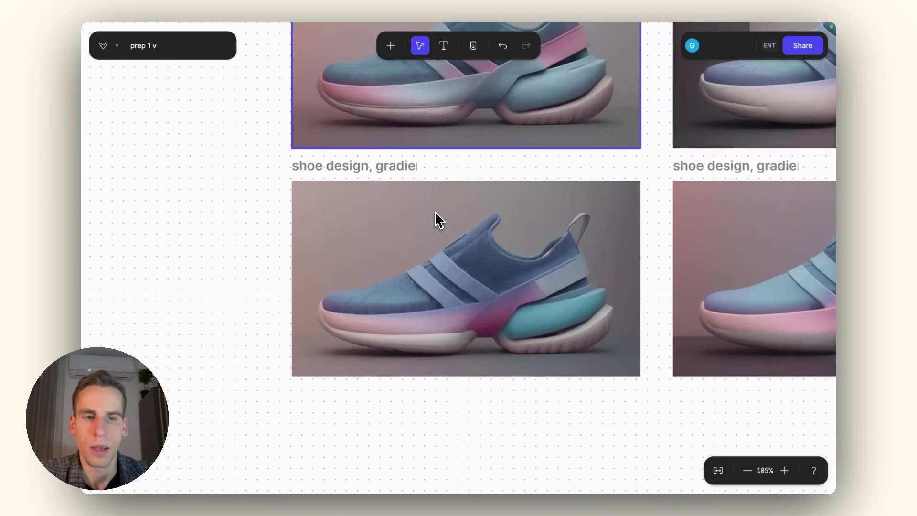
{"action": "scroll", "coordinate": [436, 213], "scroll_direction": "up", "scroll_amount": 3}
{"action": "scroll", "coordinate": [435, 213], "scroll_direction": "right", "scroll_amount": 1}
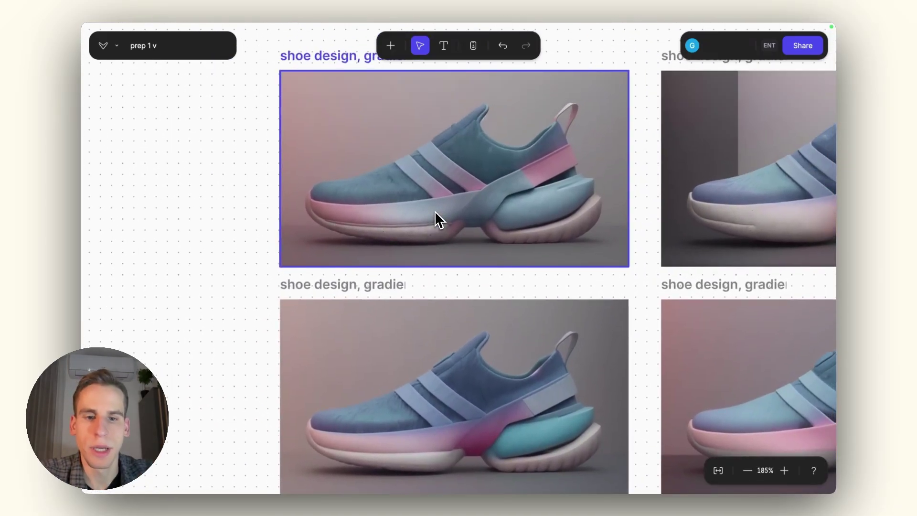
Step: Open the gradient shoe render, generate Refine variations, and compare them against the original
{"action": "double_click", "coordinate": [435, 211]}
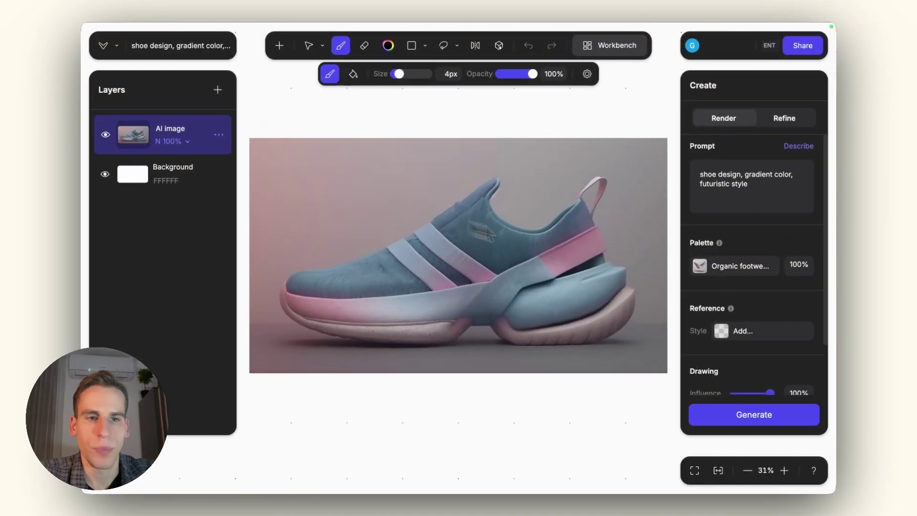
{"action": "left_click", "coordinate": [778, 120]}
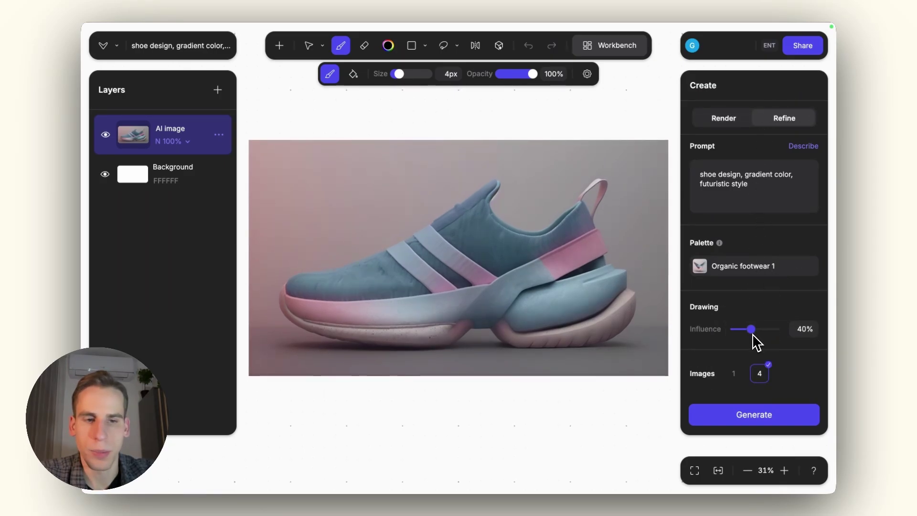
{"action": "left_click", "coordinate": [761, 414]}
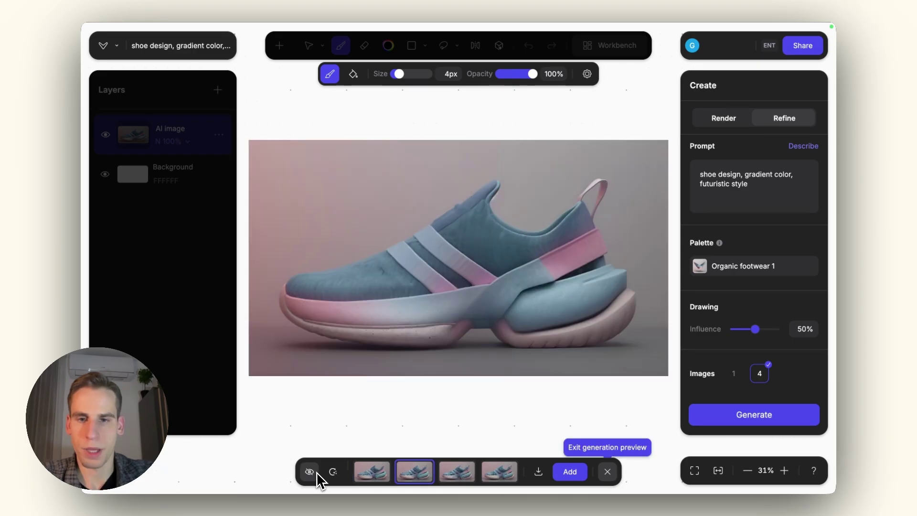
{"action": "left_click", "coordinate": [315, 472]}
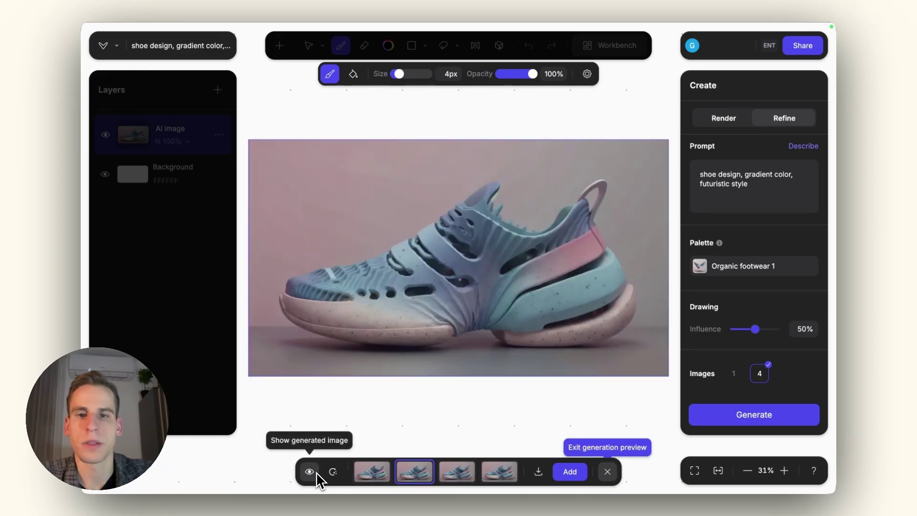
{"action": "left_click", "coordinate": [315, 472]}
{"action": "left_click", "coordinate": [316, 474]}
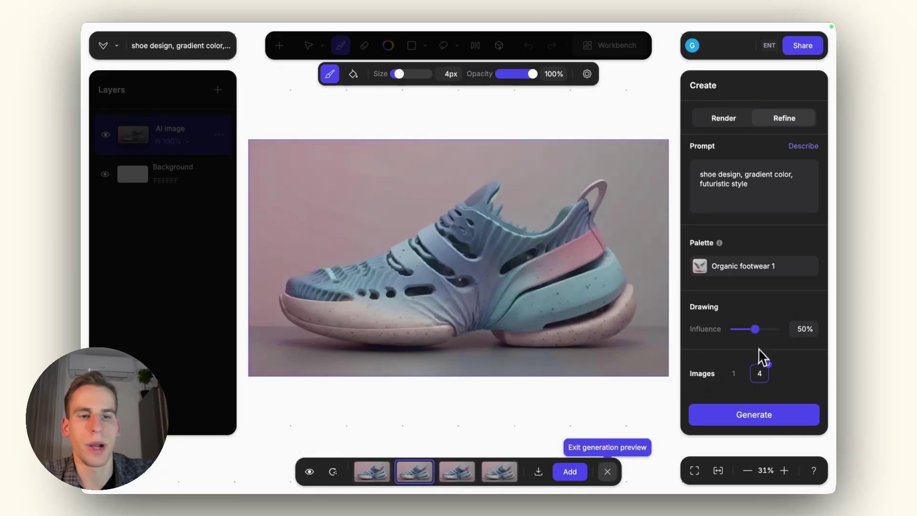
Step: Regenerate the refinement at 60% influence, compare it, and add the chosen variant as a layer
{"action": "left_click", "coordinate": [335, 472]}
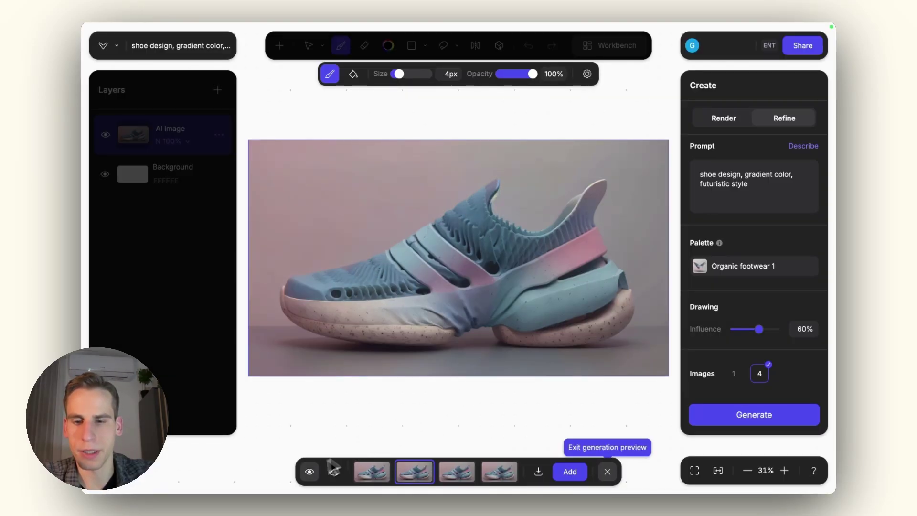
{"action": "left_click", "coordinate": [310, 472]}
{"action": "left_click", "coordinate": [309, 473]}
{"action": "left_click", "coordinate": [308, 473]}
{"action": "left_click", "coordinate": [308, 473]}
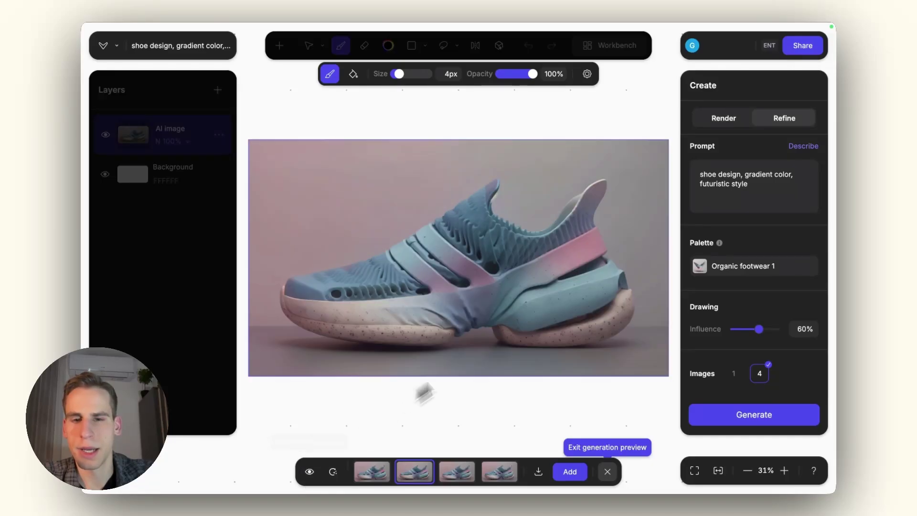
{"action": "left_click", "coordinate": [570, 472]}
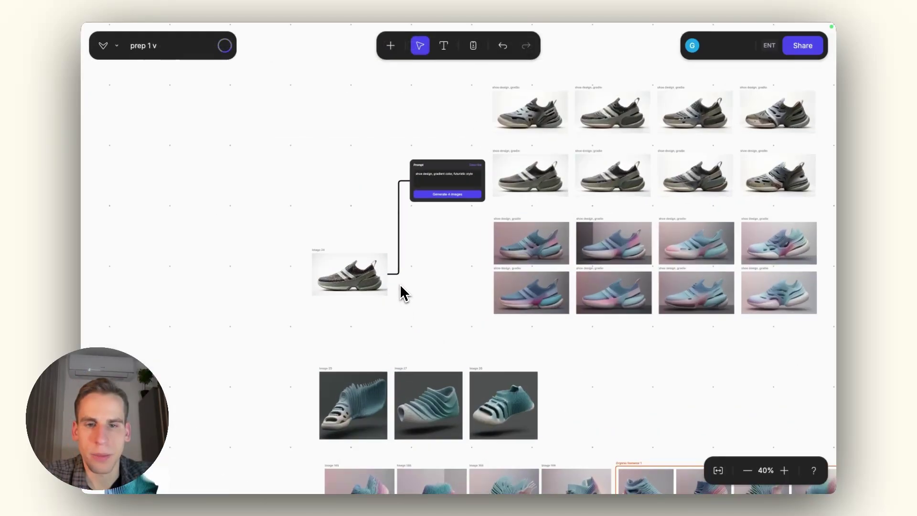
Step: Open Image 24, show the image.png layer, and generate 3D-printed organic shoe variations
{"action": "left_click", "coordinate": [395, 282]}
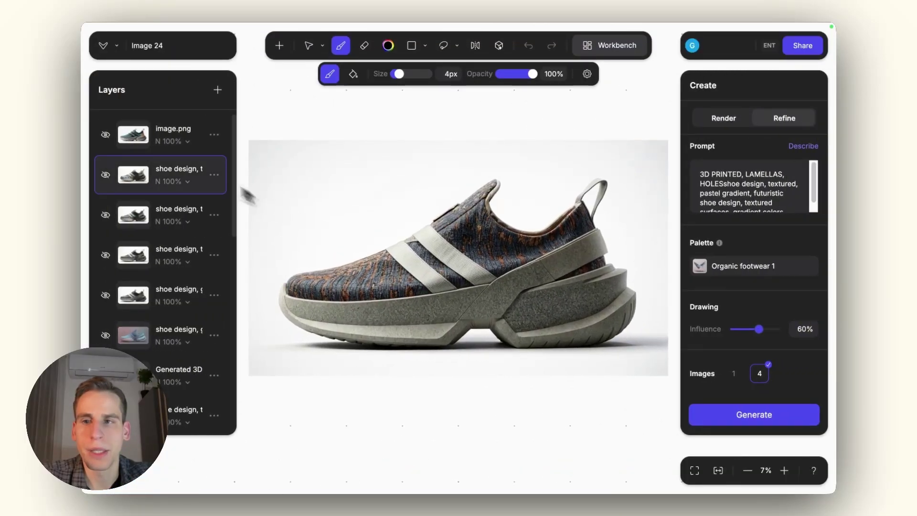
{"action": "left_click", "coordinate": [106, 134]}
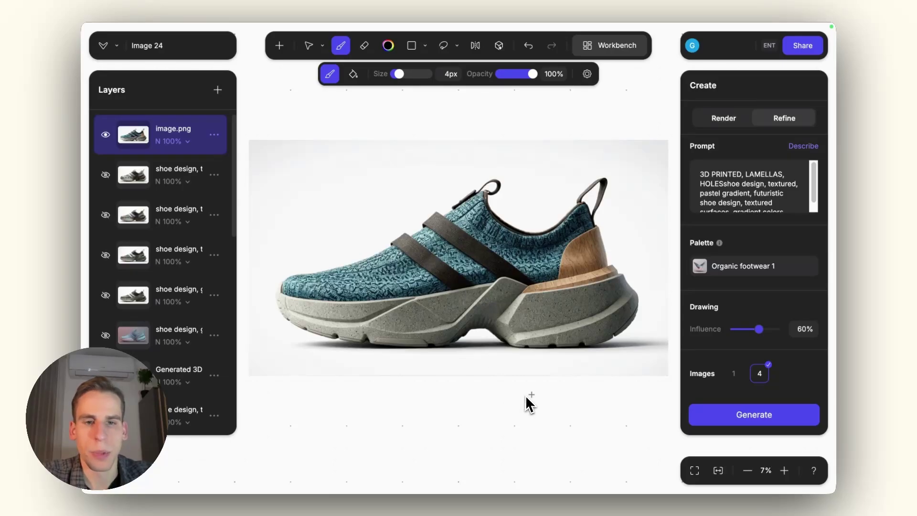
{"action": "scroll", "coordinate": [736, 208], "scroll_direction": "down", "scroll_amount": 1}
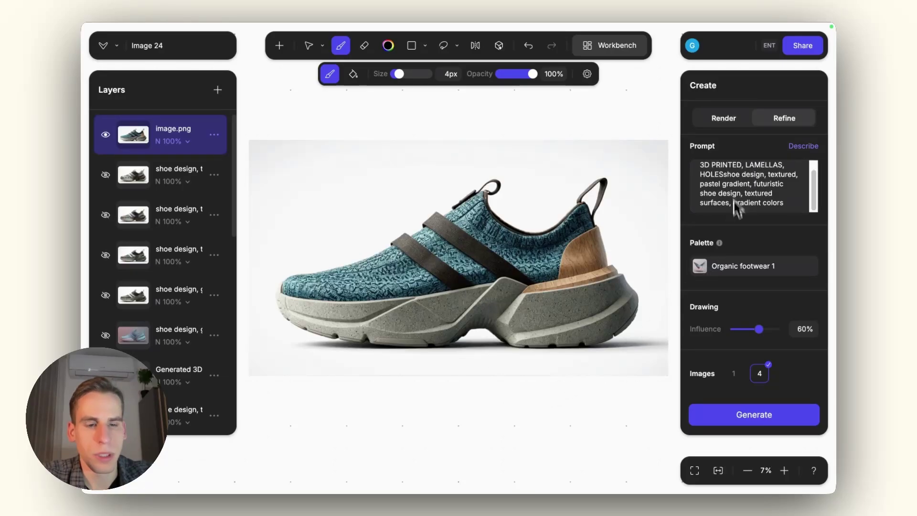
{"action": "left_click", "coordinate": [764, 414]}
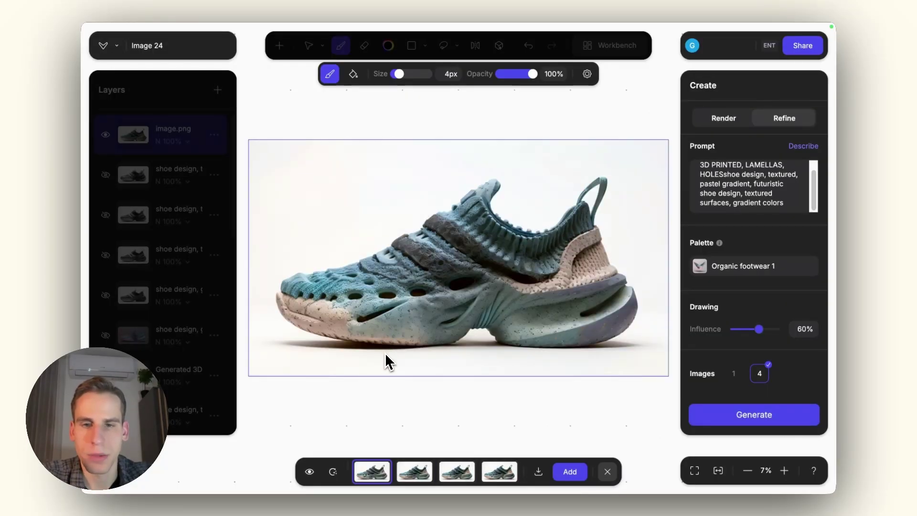
Step: Browse the four porous variants, add the chosen one as a layer, and generate another batch
{"action": "key", "text": "Right"}
{"action": "key", "text": "Right"}
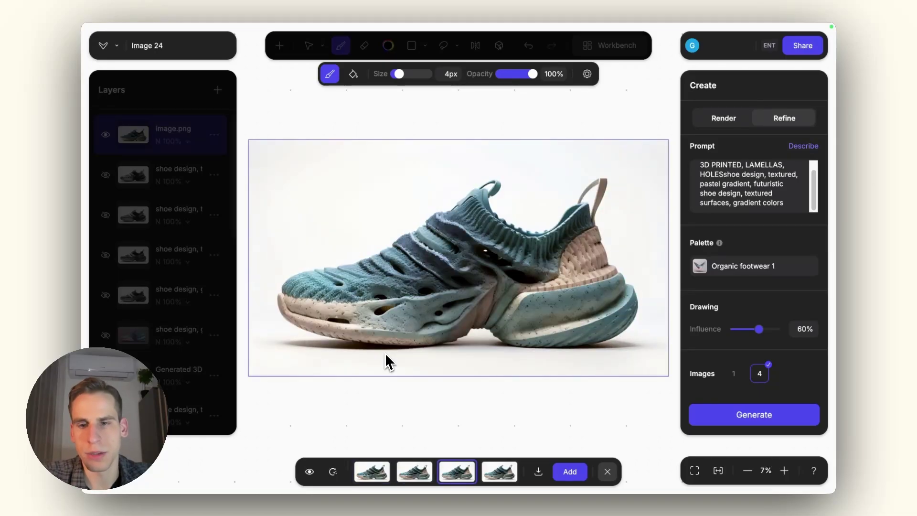
{"action": "key", "text": "Right"}
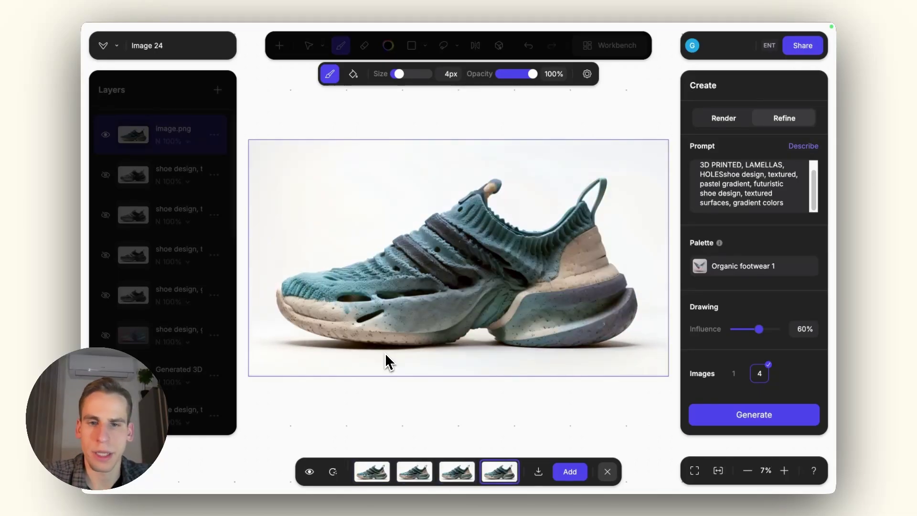
{"action": "key", "text": "Left"}
{"action": "key", "text": "Left"}
{"action": "key", "text": "Left"}
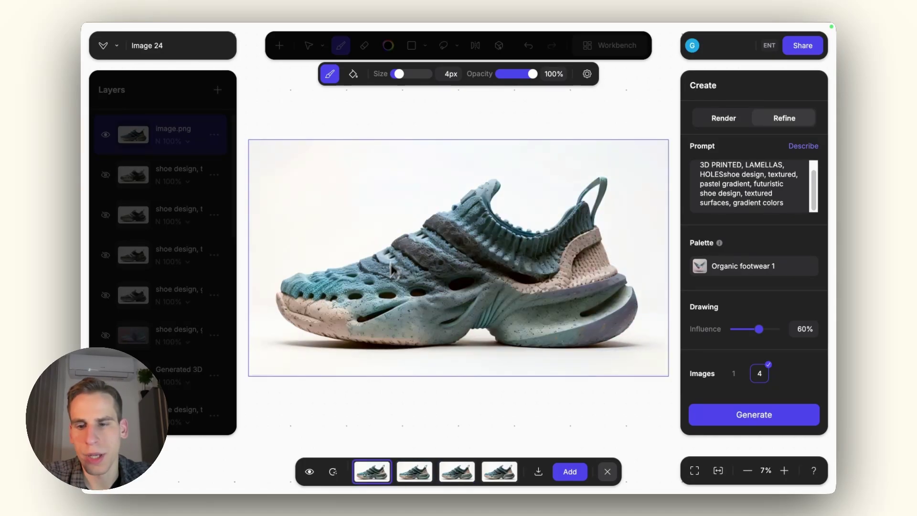
{"action": "left_click", "coordinate": [570, 473]}
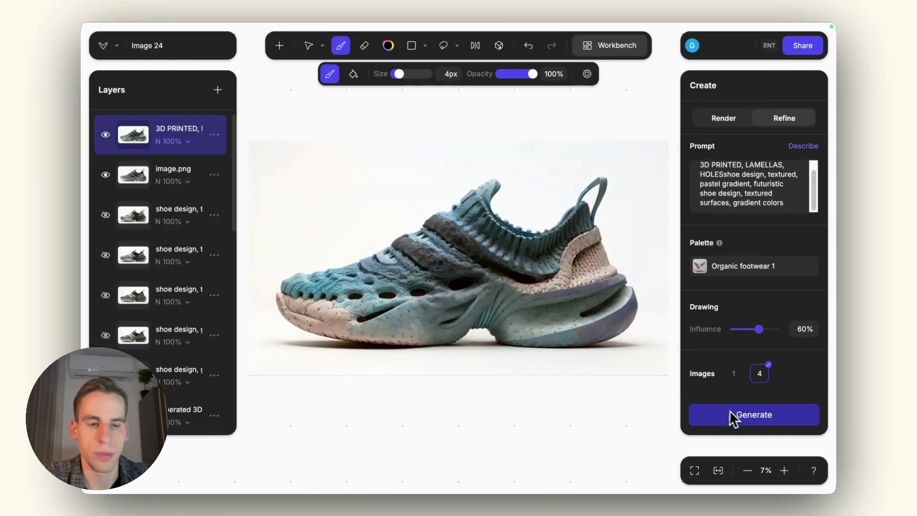
{"action": "left_click", "coordinate": [743, 415]}
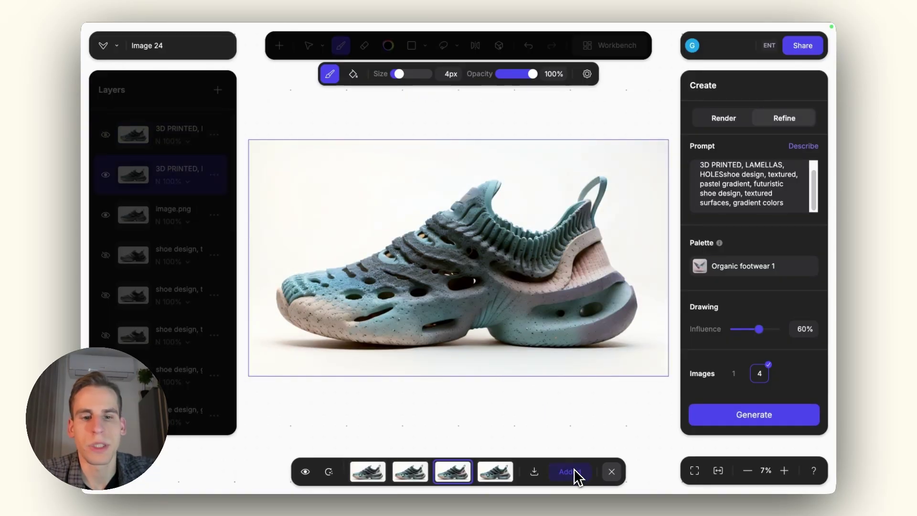
Step: Add another lamella variant as a layer and toggle the 3D PRINTED layers to compare them
{"action": "left_click", "coordinate": [575, 468]}
{"action": "left_click", "coordinate": [106, 134]}
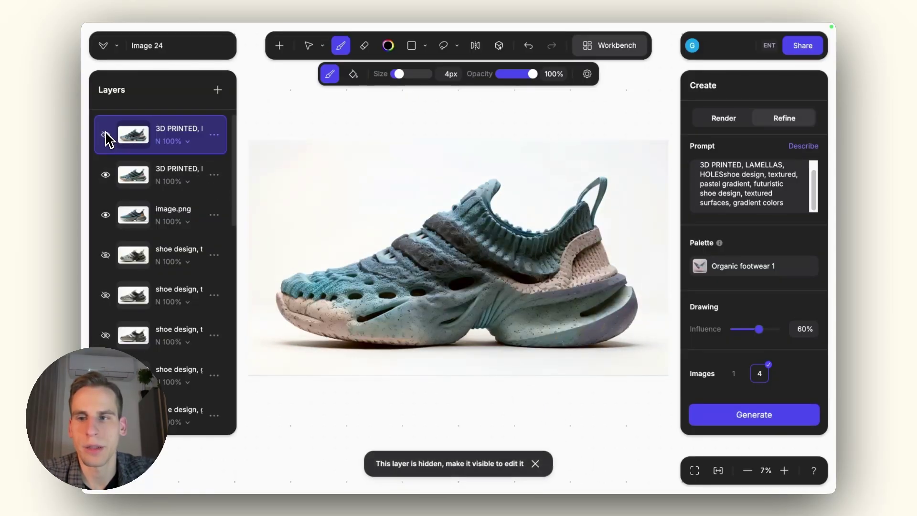
{"action": "left_click", "coordinate": [106, 174]}
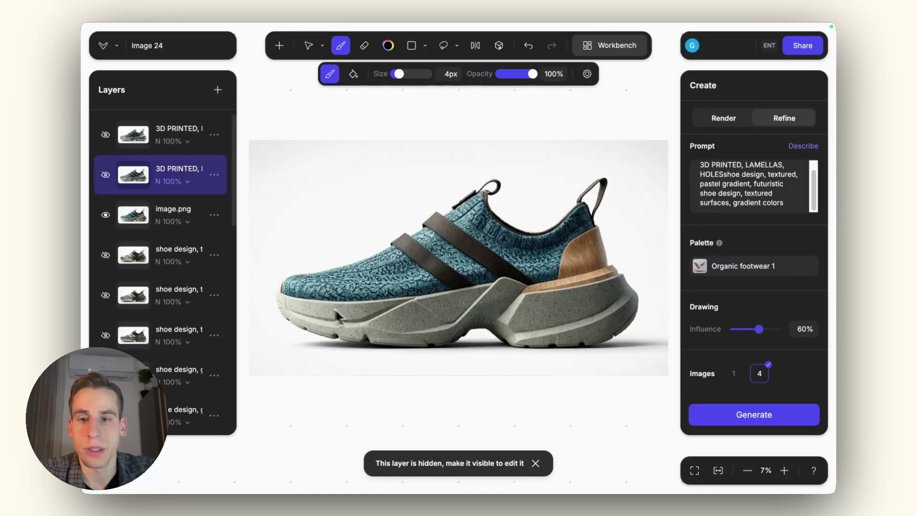
{"action": "left_click", "coordinate": [106, 174]}
{"action": "left_click", "coordinate": [105, 175]}
{"action": "left_click", "coordinate": [105, 174]}
Step: Show the top shoe layer again and generate a Standard 3D model of the design
{"action": "left_click", "coordinate": [106, 136]}
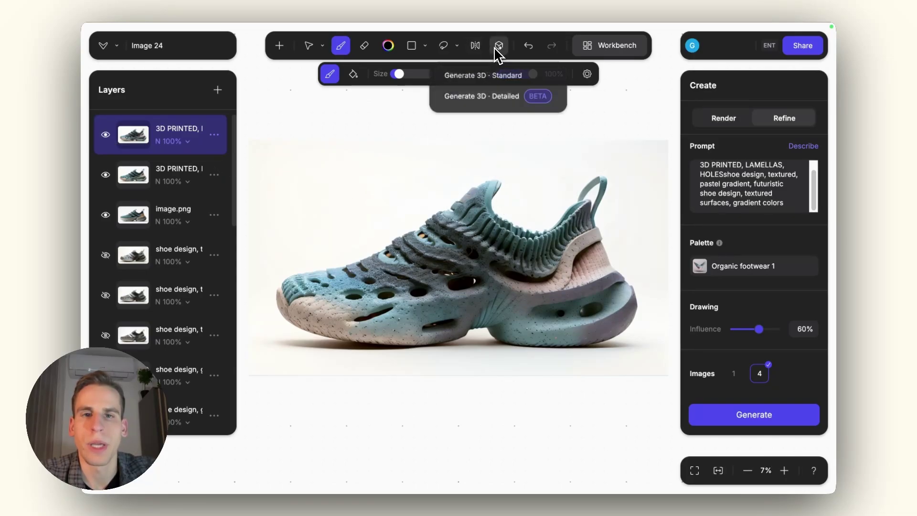
{"action": "left_click", "coordinate": [491, 96]}
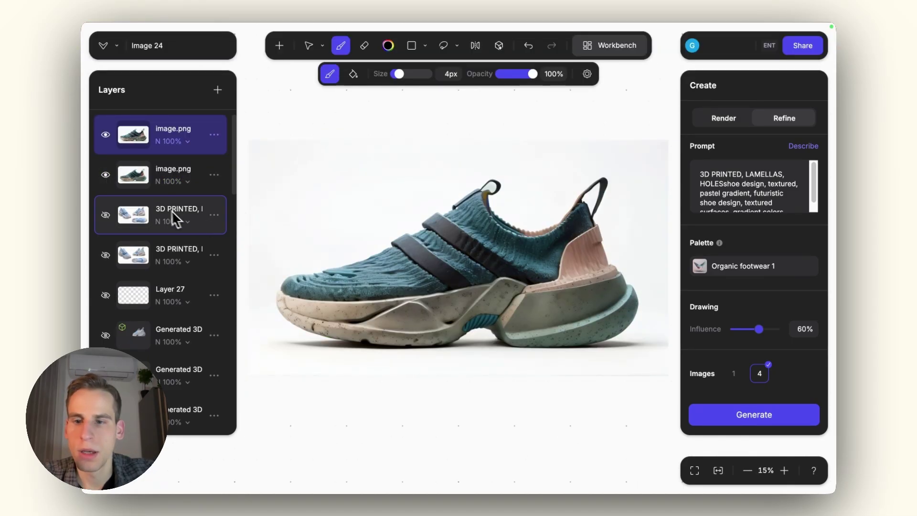
{"action": "left_click", "coordinate": [106, 135]}
Step: Briefly toggle the top image.png layer, then pan back out across the board
{"action": "left_click", "coordinate": [106, 136]}
{"action": "left_click", "coordinate": [106, 136]}
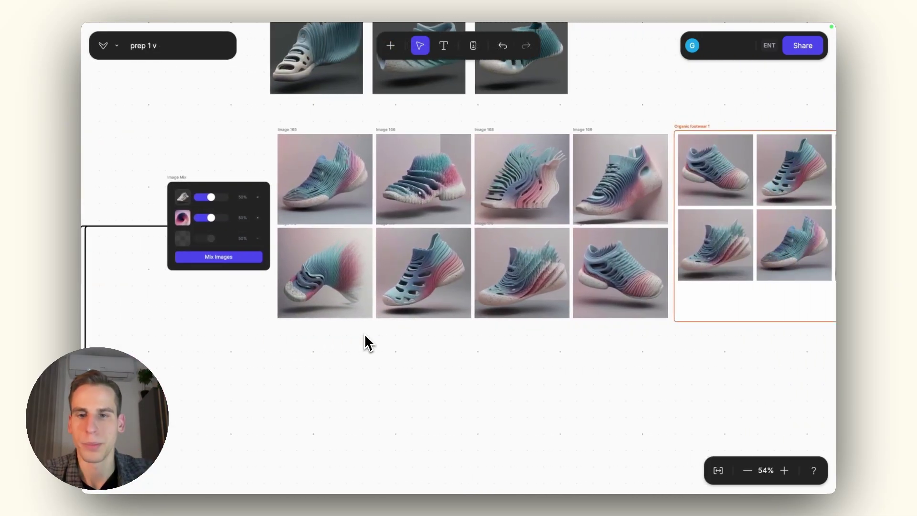
{"action": "scroll", "coordinate": [365, 335], "scroll_direction": "right", "scroll_amount": 1}
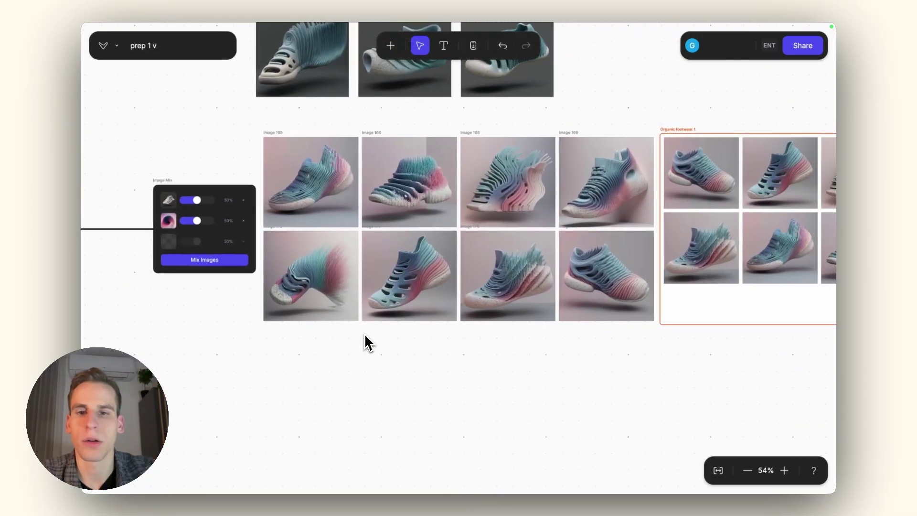
{"action": "scroll", "coordinate": [377, 339], "scroll_direction": "right", "scroll_amount": 2}
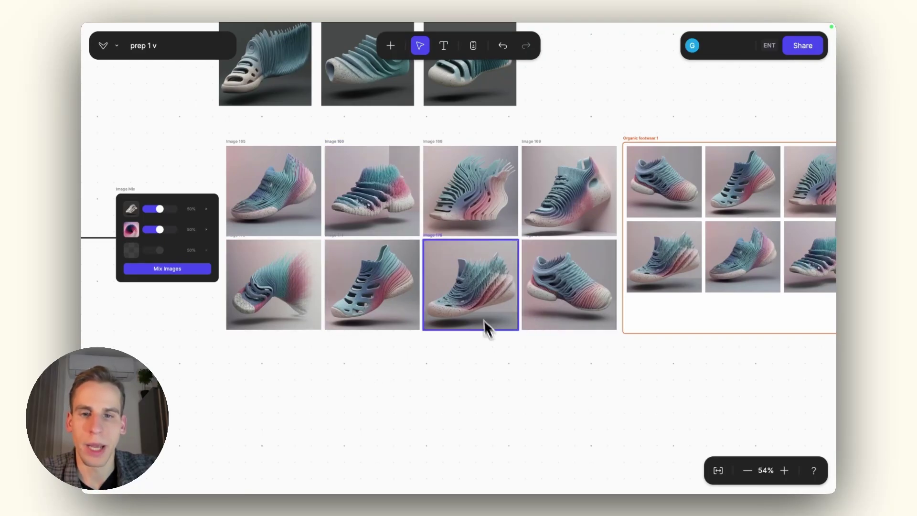
{"action": "scroll", "coordinate": [475, 291], "scroll_direction": "up", "scroll_amount": 2}
{"action": "scroll", "coordinate": [476, 291], "scroll_direction": "down", "scroll_amount": 2}
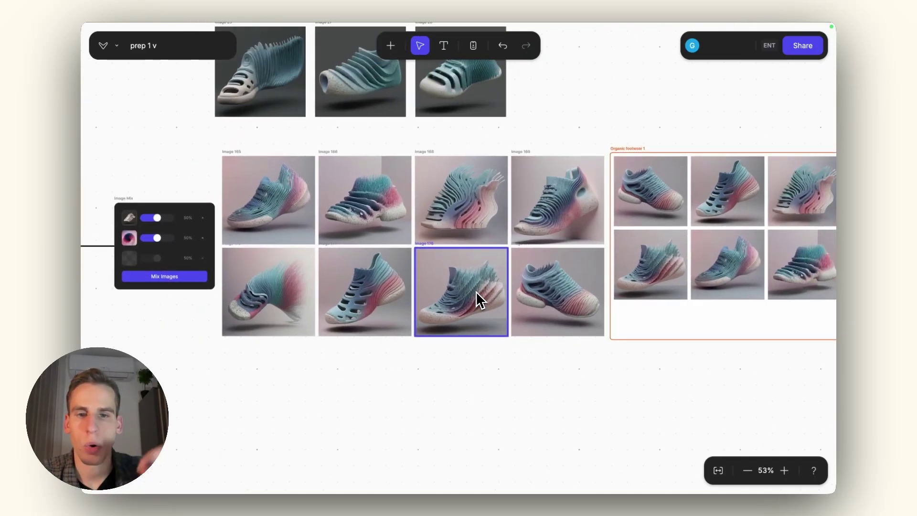
{"action": "scroll", "coordinate": [477, 301], "scroll_direction": "down", "scroll_amount": 2}
Step: Select the Organic footwear 1 frame, a pastel shoe image, and then the Image 24 shoe
{"action": "left_click", "coordinate": [548, 260]}
{"action": "scroll", "coordinate": [548, 260], "scroll_direction": "up", "scroll_amount": 4}
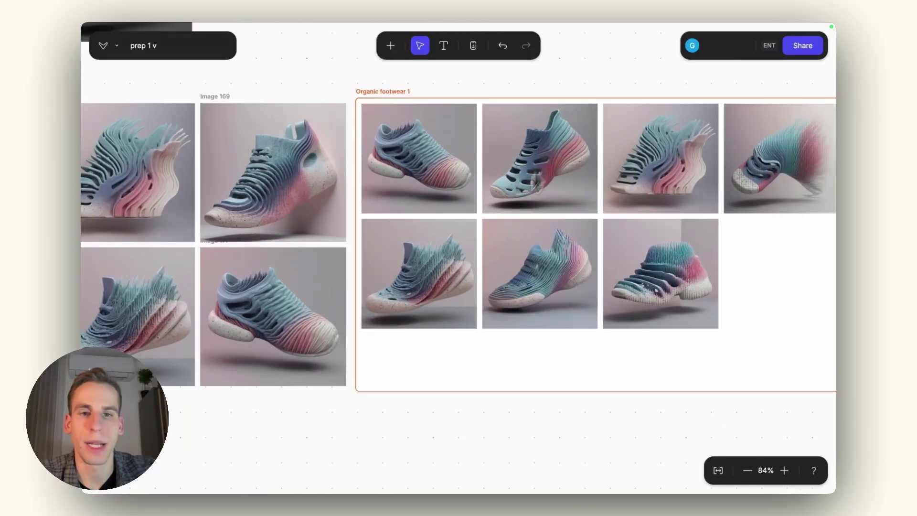
{"action": "scroll", "coordinate": [525, 261], "scroll_direction": "down", "scroll_amount": 5}
{"action": "scroll", "coordinate": [523, 263], "scroll_direction": "down", "scroll_amount": 3}
{"action": "scroll", "coordinate": [486, 174], "scroll_direction": "up", "scroll_amount": 2}
{"action": "left_click", "coordinate": [485, 174]}
{"action": "scroll", "coordinate": [484, 168], "scroll_direction": "up", "scroll_amount": 6}
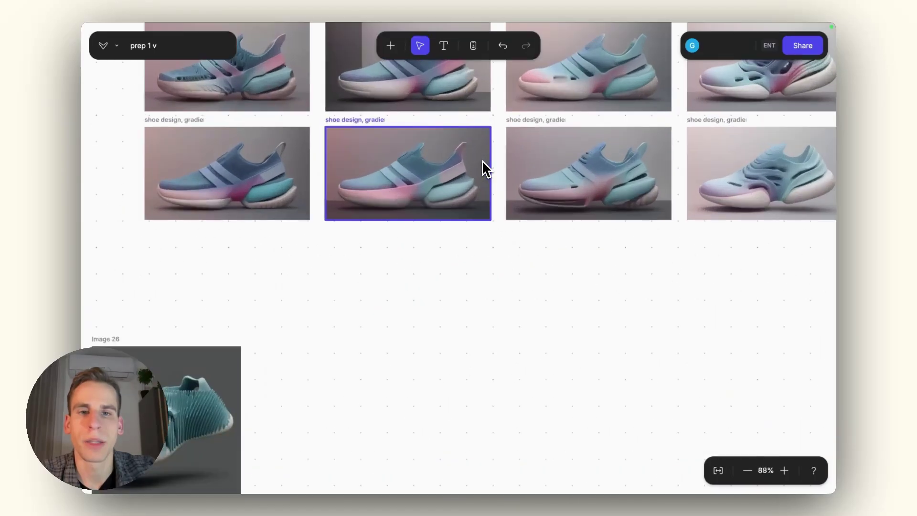
{"action": "scroll", "coordinate": [483, 168], "scroll_direction": "down", "scroll_amount": 3}
{"action": "scroll", "coordinate": [483, 168], "scroll_direction": "left", "scroll_amount": 4}
{"action": "left_click", "coordinate": [337, 215]}
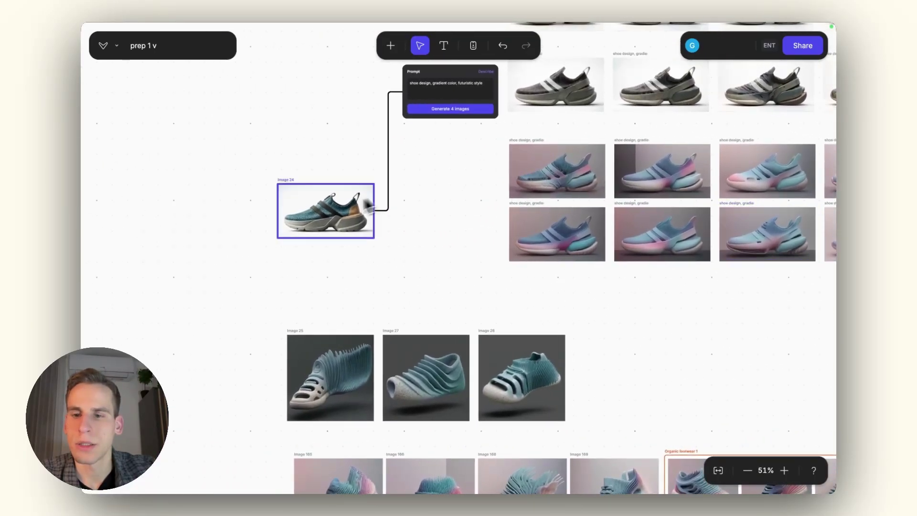
Step: Open Image 24 and make both image.png layers visible to show the teal lamella sneaker
{"action": "double_click", "coordinate": [336, 215]}
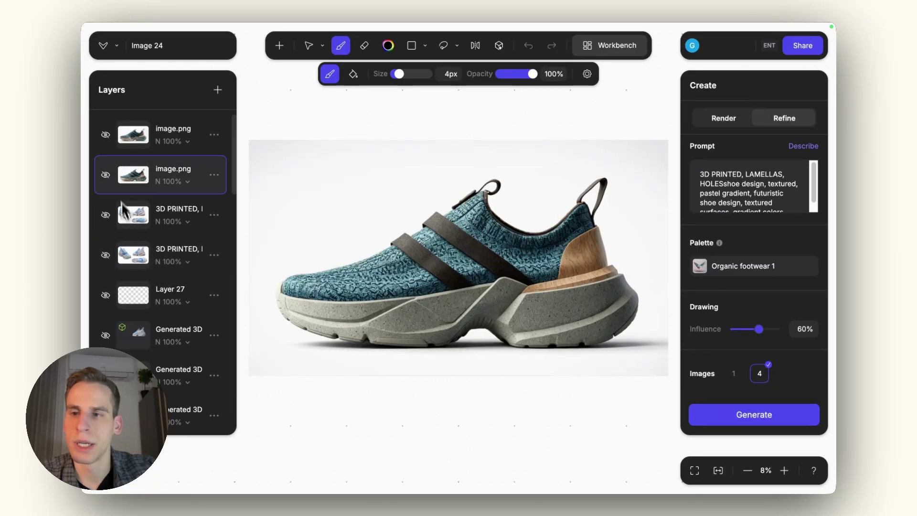
{"action": "left_click", "coordinate": [107, 177]}
{"action": "left_click", "coordinate": [105, 135]}
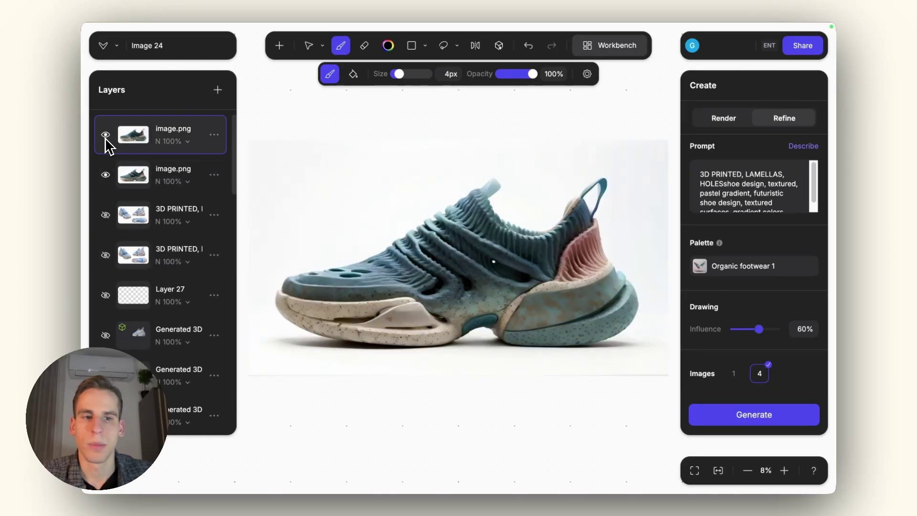